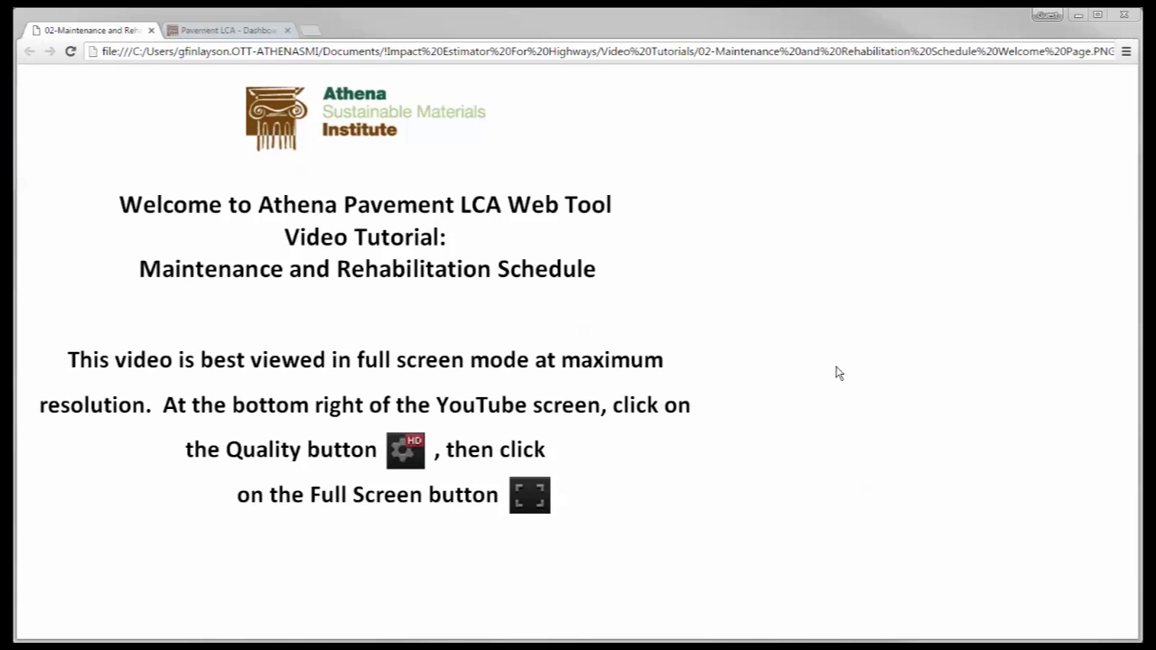
Switch to the Pavement LCA web tool and open the Tutorial HMA project from the saved projects for editing.
click(250, 36)
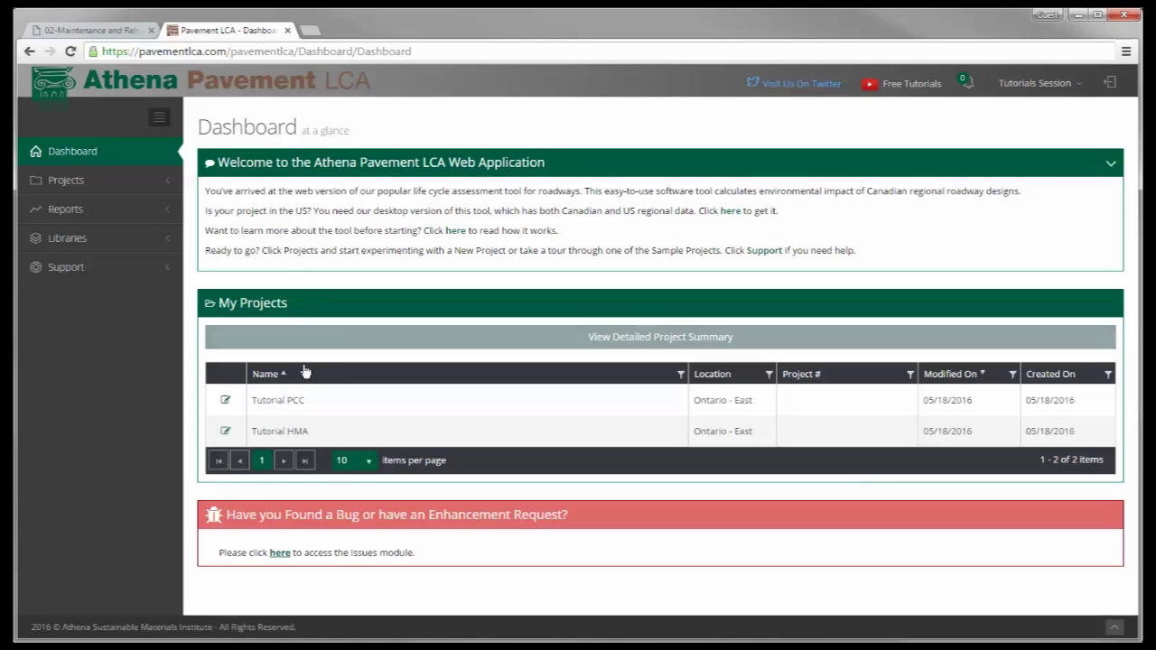
click(66, 184)
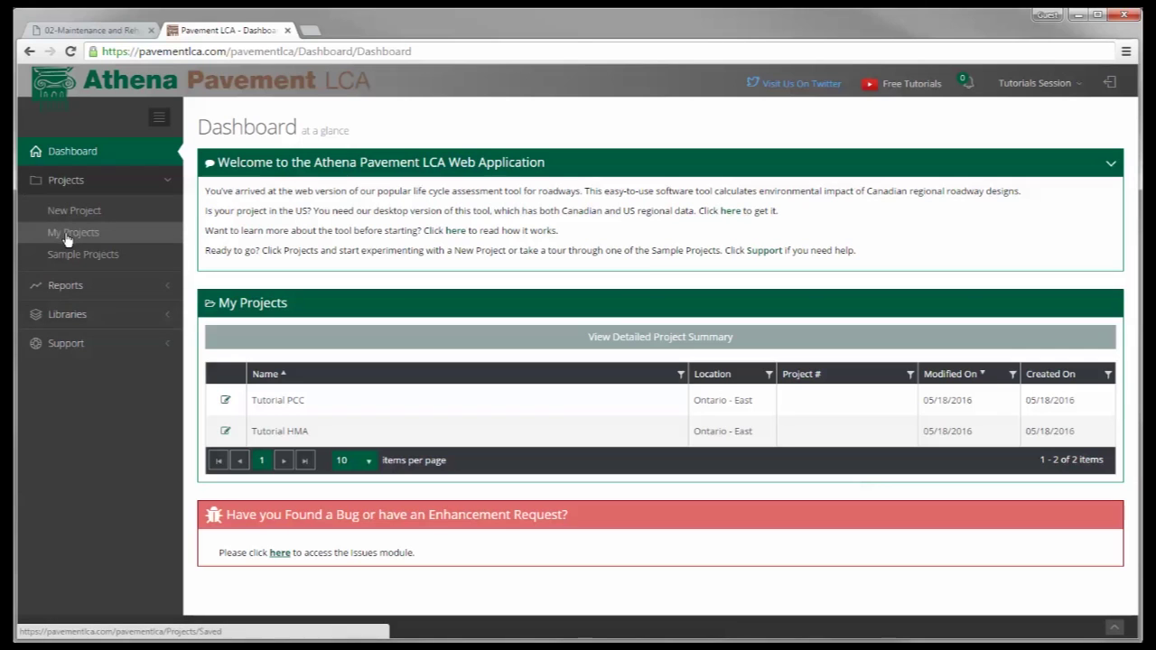
click(66, 236)
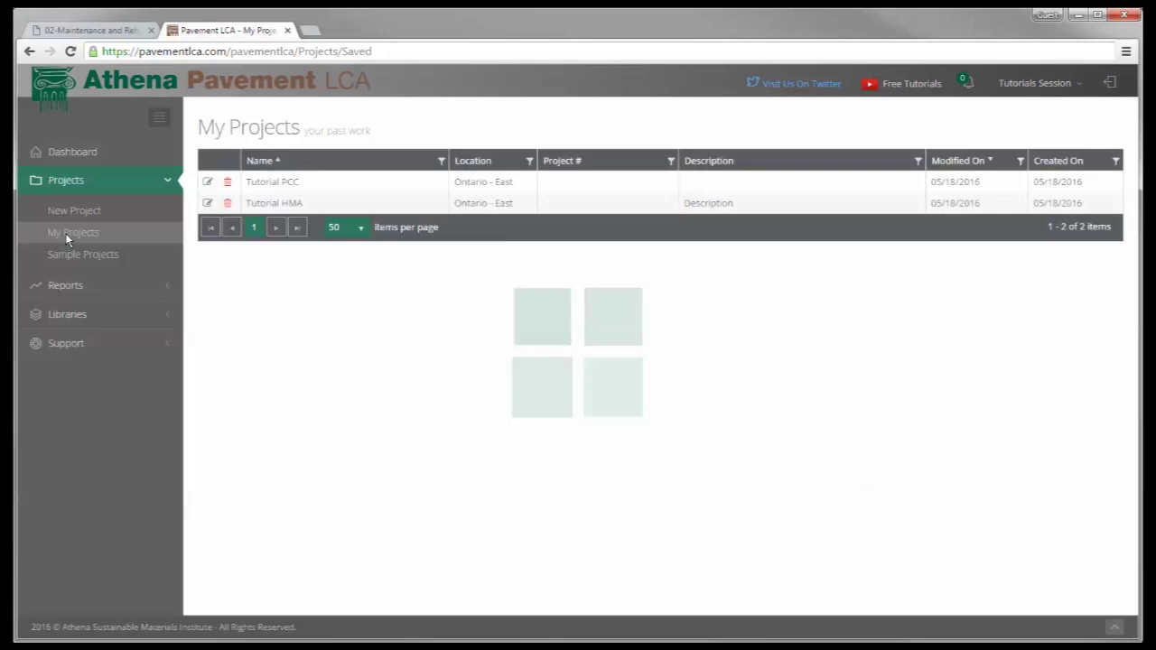
click(208, 204)
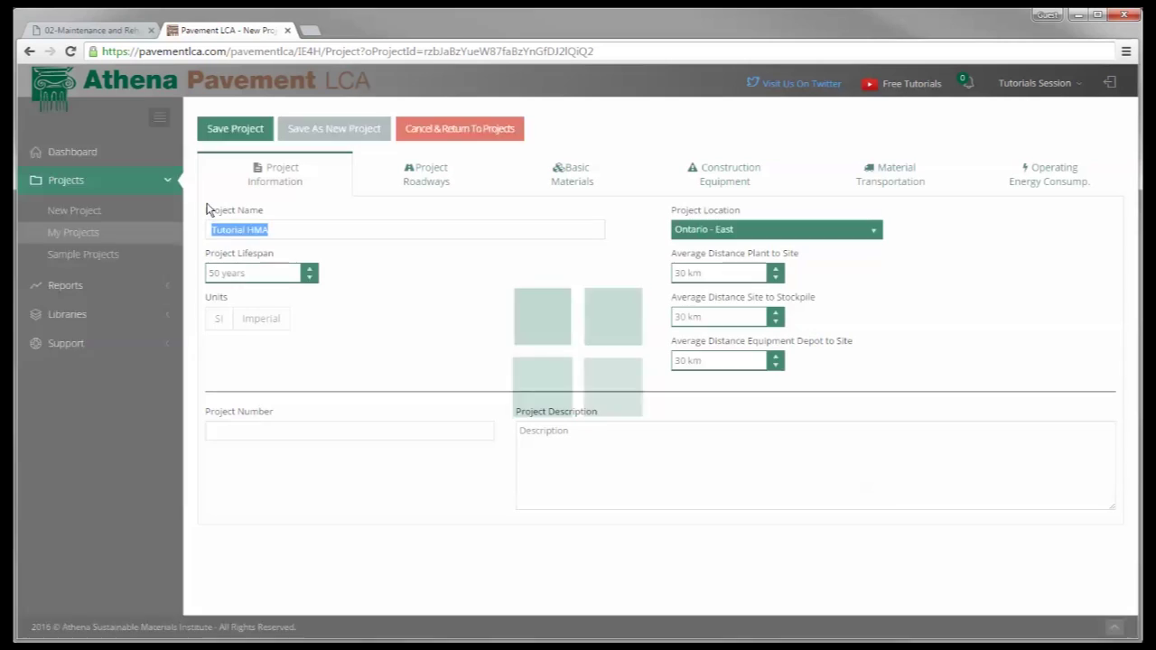
Open the project's HMA Roadway for editing and review its survey information and cross section.
click(405, 185)
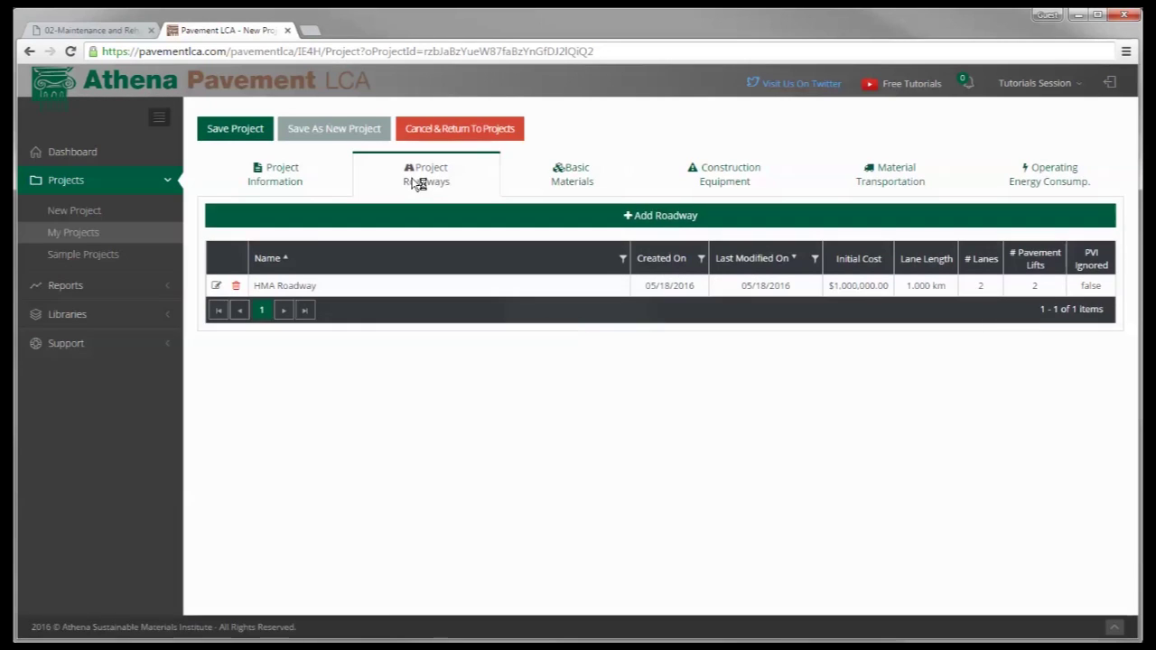
click(216, 289)
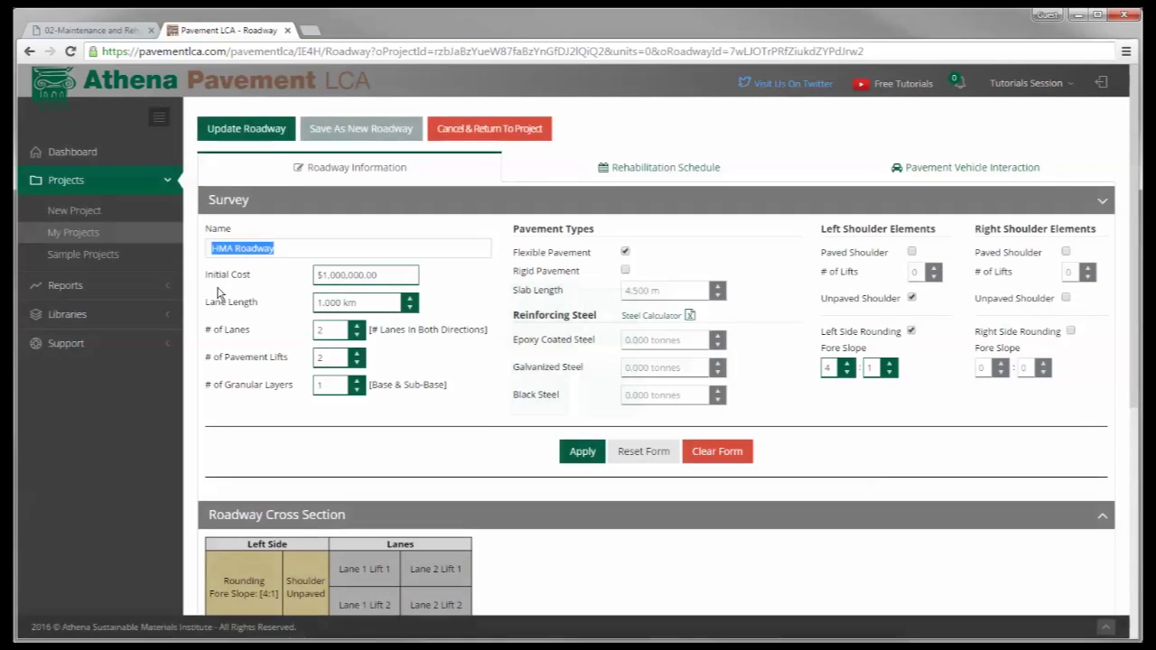
click(620, 575)
scroll(621, 573, down, 1)
scroll(620, 572, down, 3)
scroll(620, 572, up, 4)
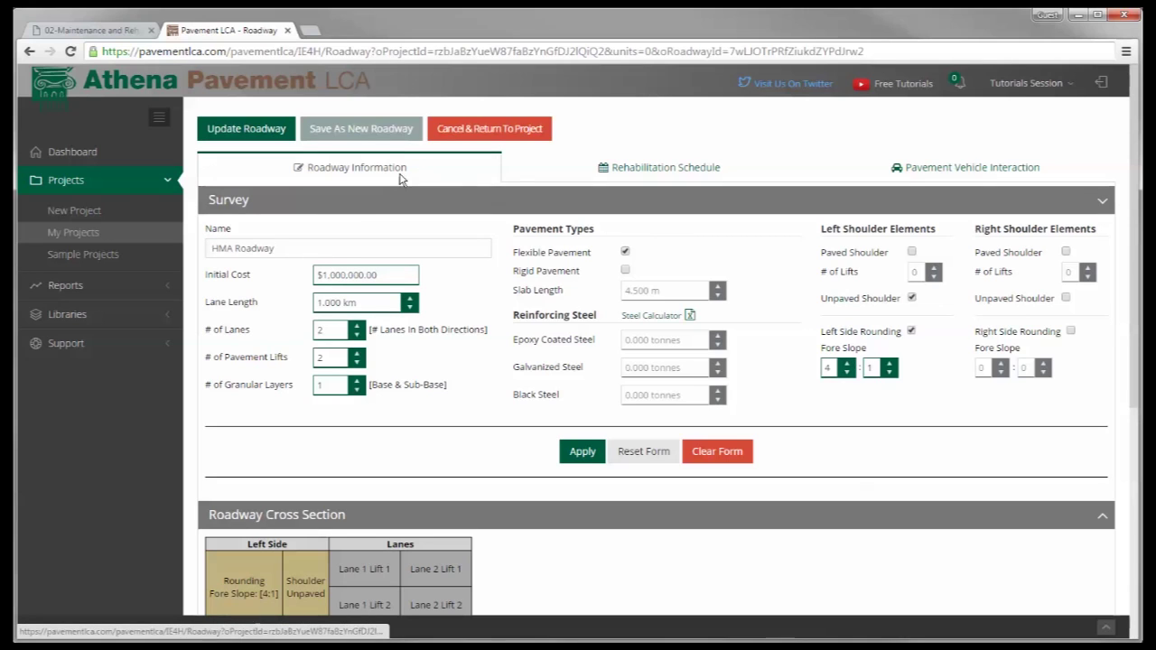
Start a new rehabilitation activity at year 10 after initial construction with an expected lifespan of 10 years.
click(658, 175)
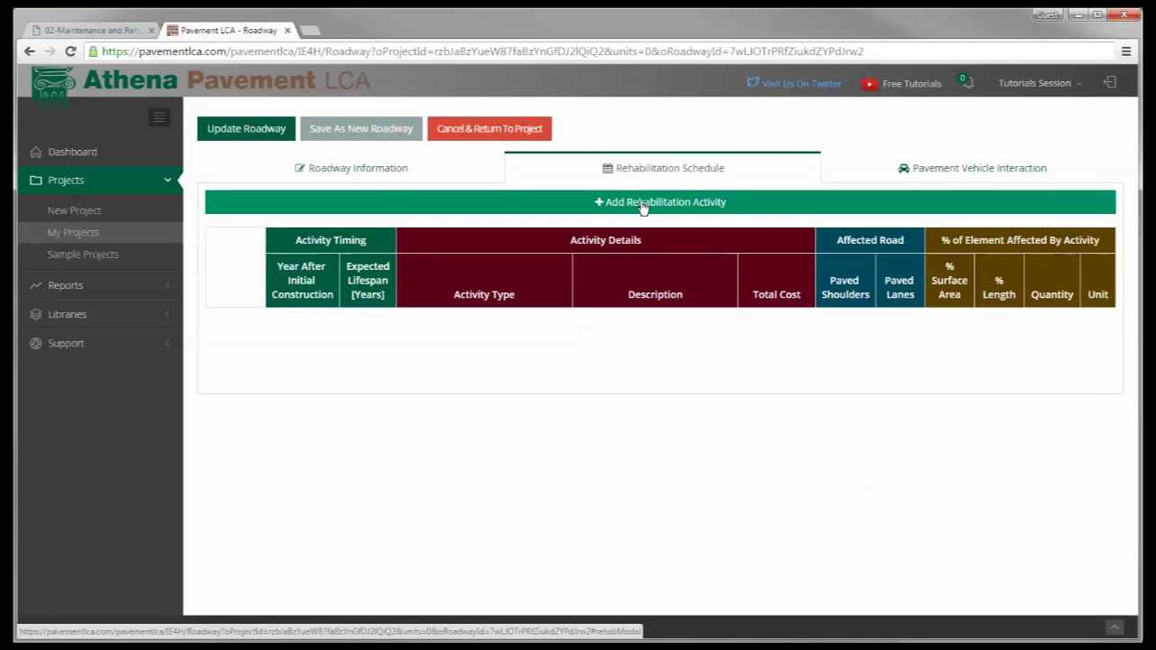
click(642, 205)
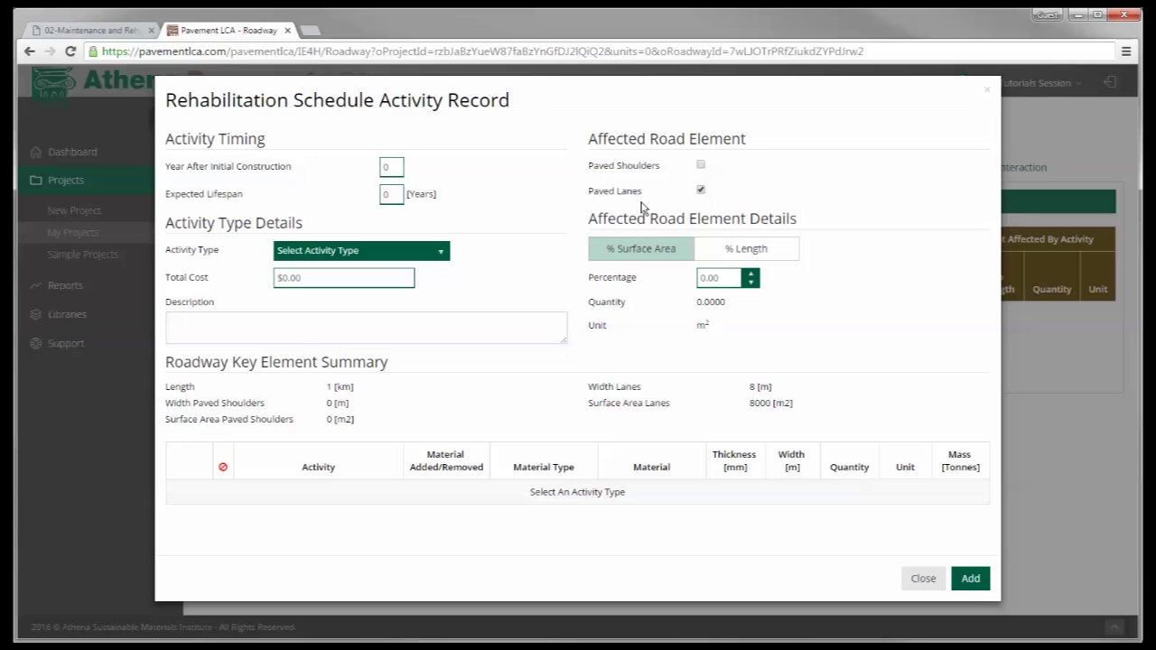
double_click(392, 170)
text(10)
double_click(383, 195)
text(10)
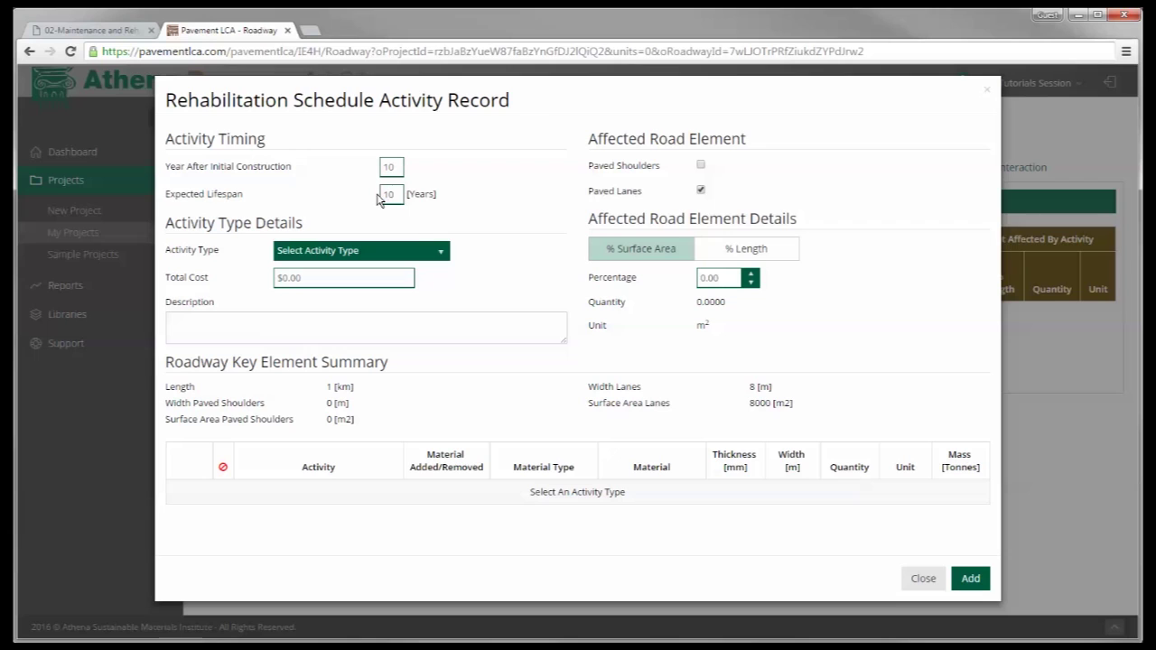
Set the activity type to Asphalt Rout & Seal with a total cost of $10,000 and the description "Rout & seal".
click(441, 253)
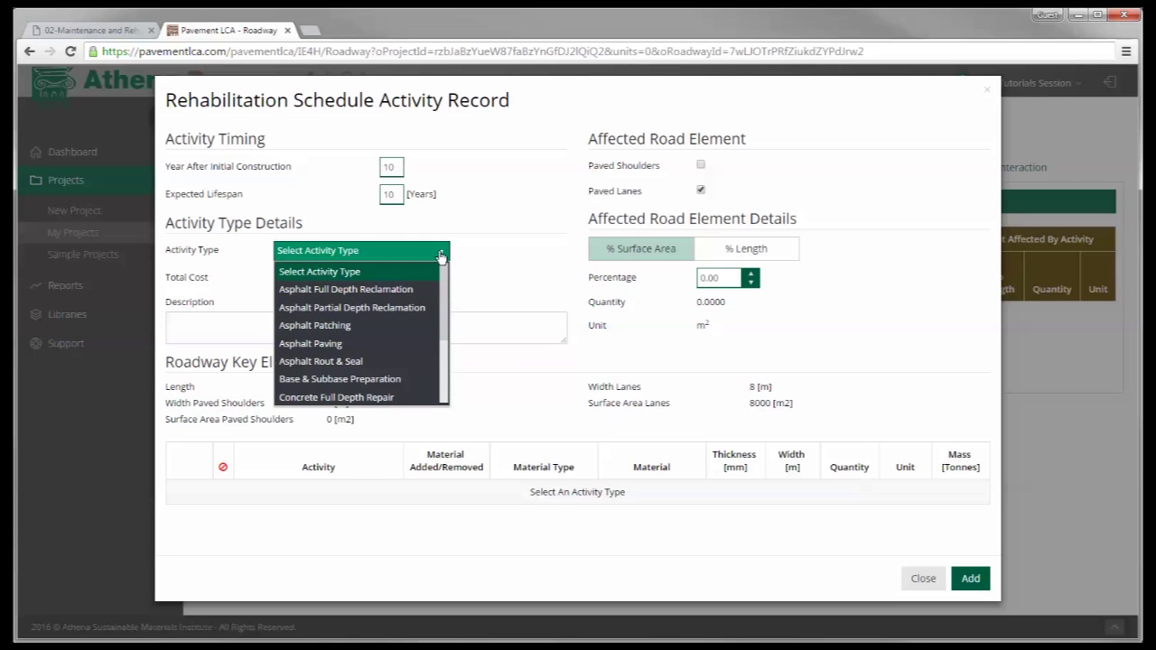
click(376, 362)
click(335, 279)
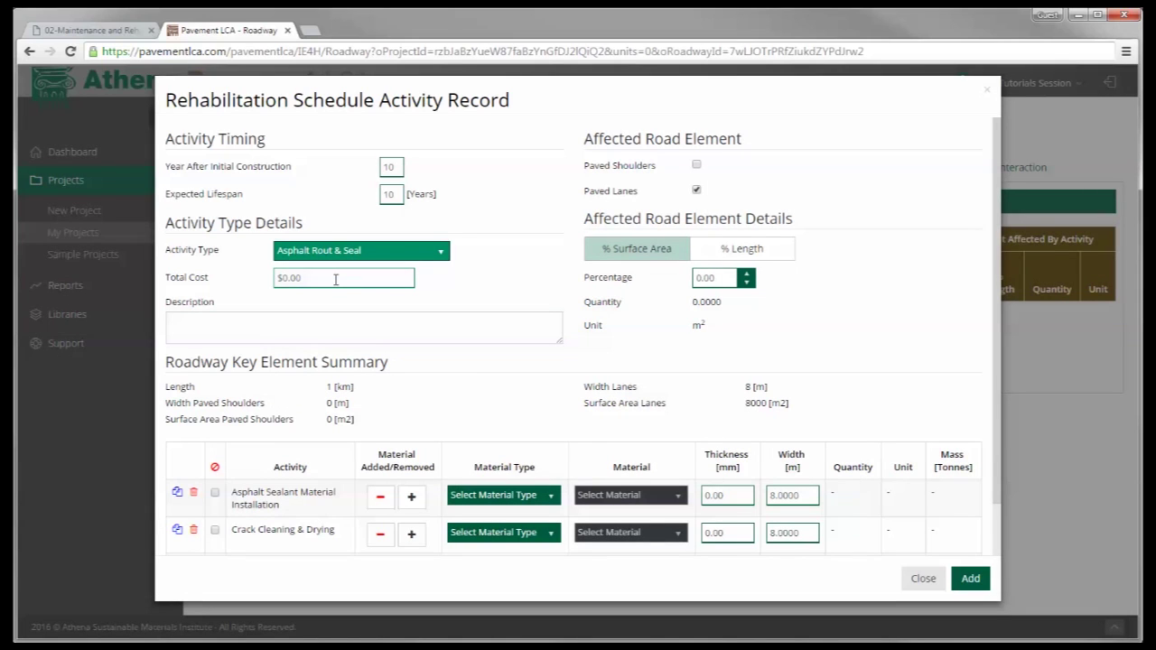
click(335, 279)
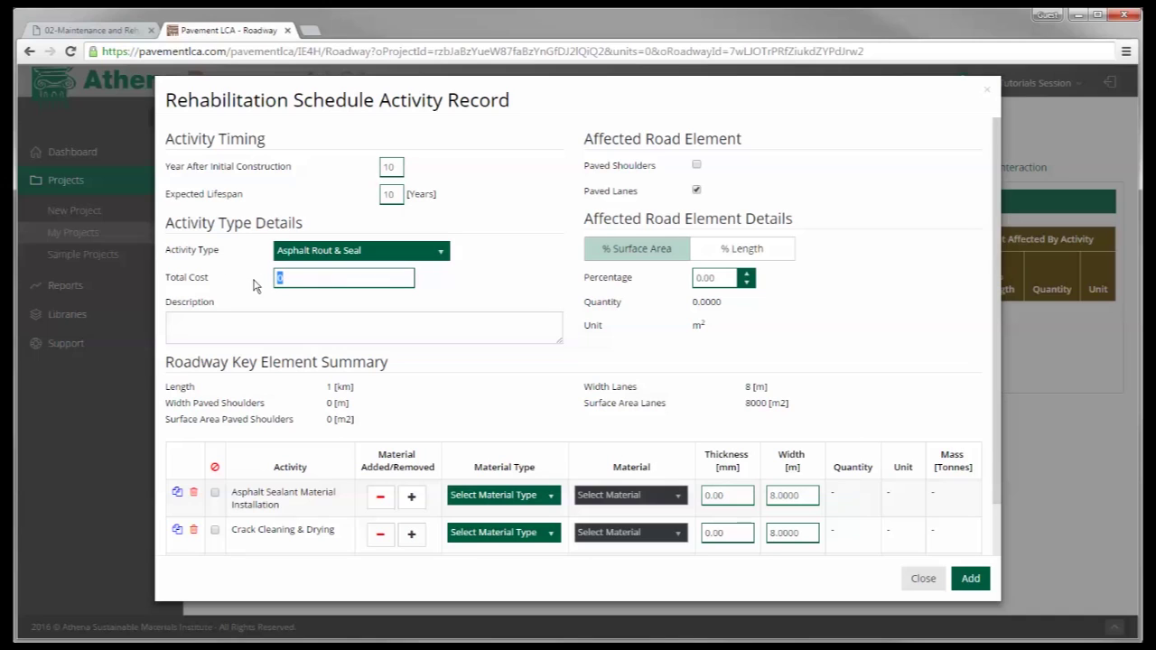
text(10000)
click(320, 319)
text(Rout)
text(& seal)
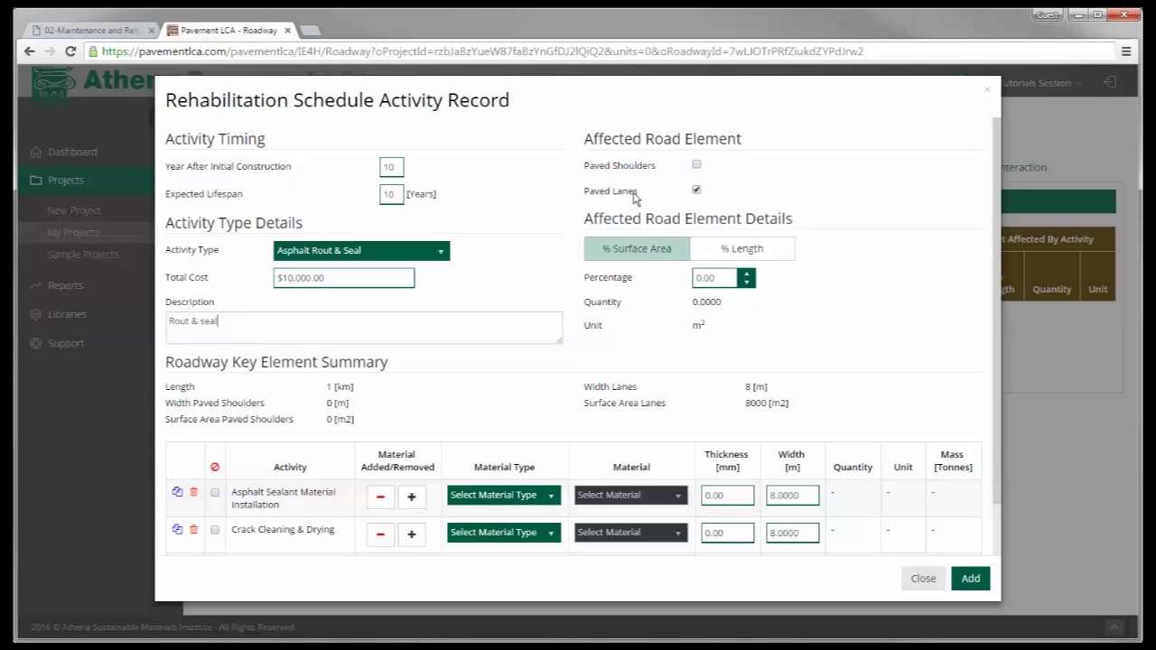
Keep Paved Lanes as the affected element and define the affected portion by % Length with a percentage of 15.
click(697, 192)
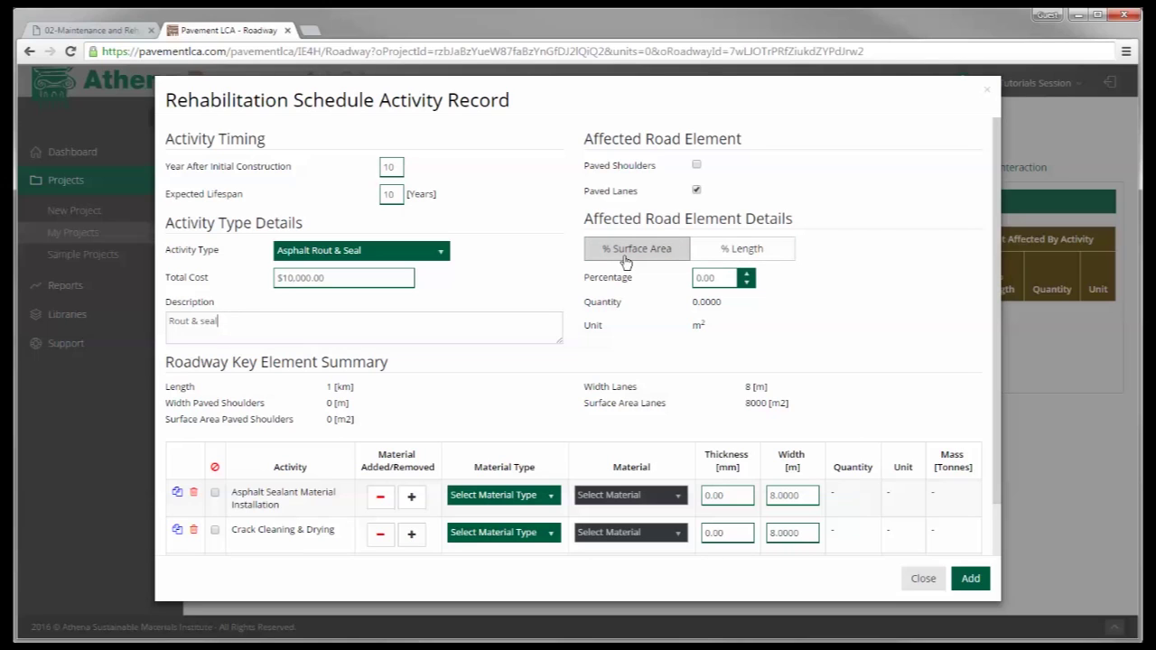
click(752, 261)
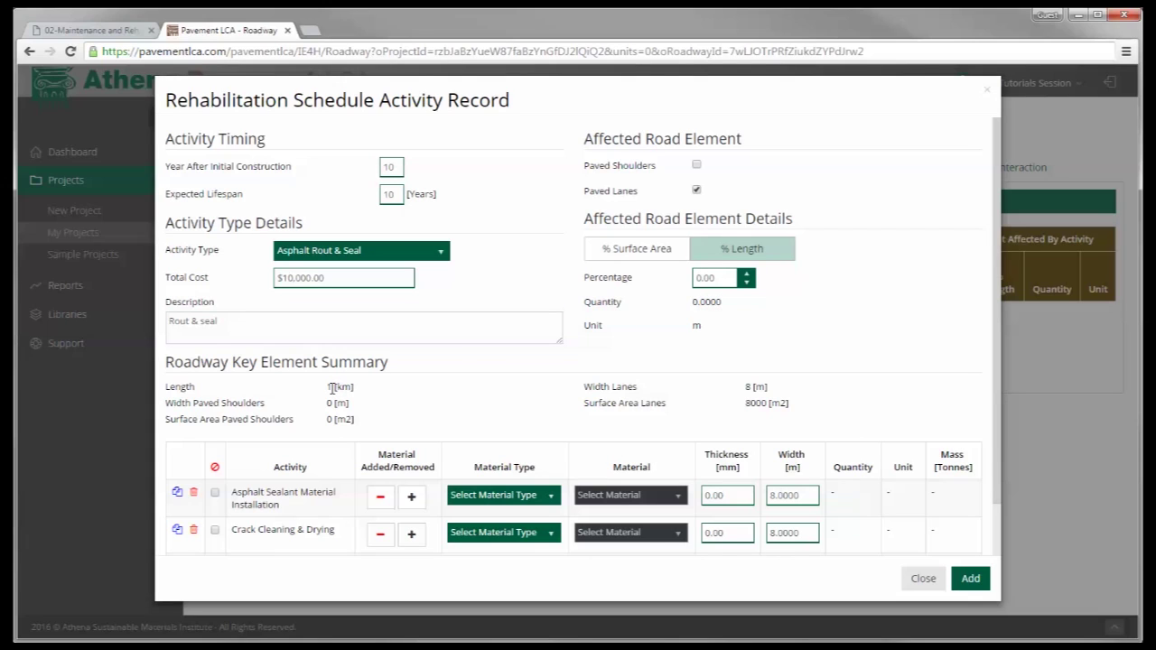
double_click(696, 278)
text(15)
Try a percentage of 200 for the affected length, and return it to 15.
double_click(693, 277)
text(200)
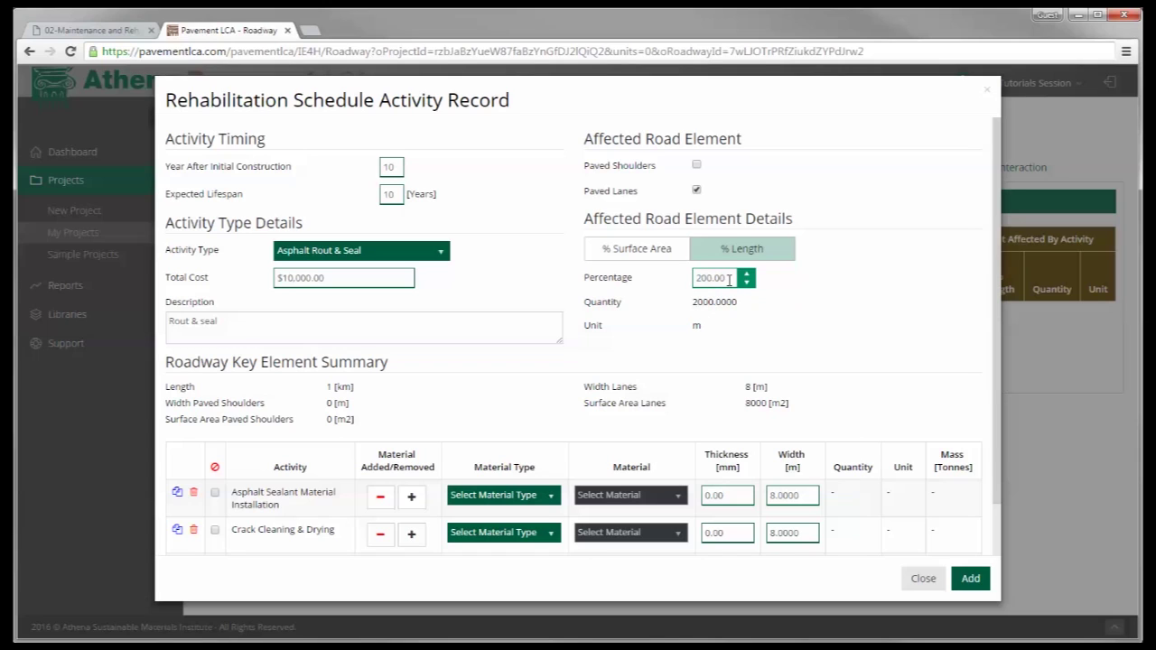
double_click(701, 278)
text(15)
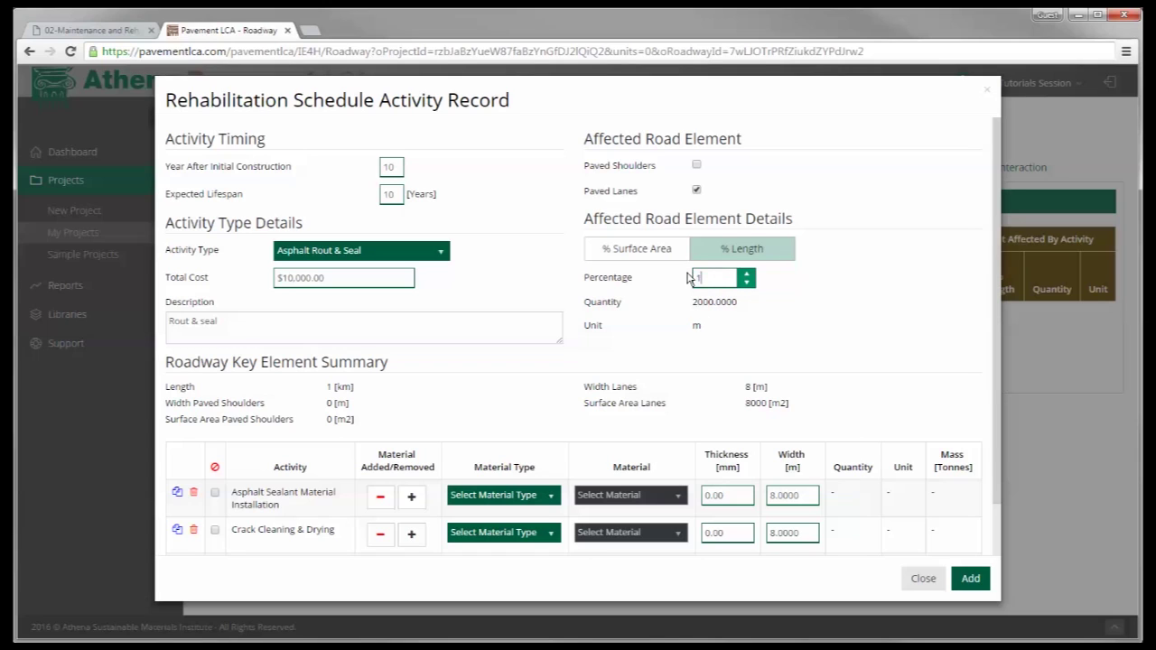
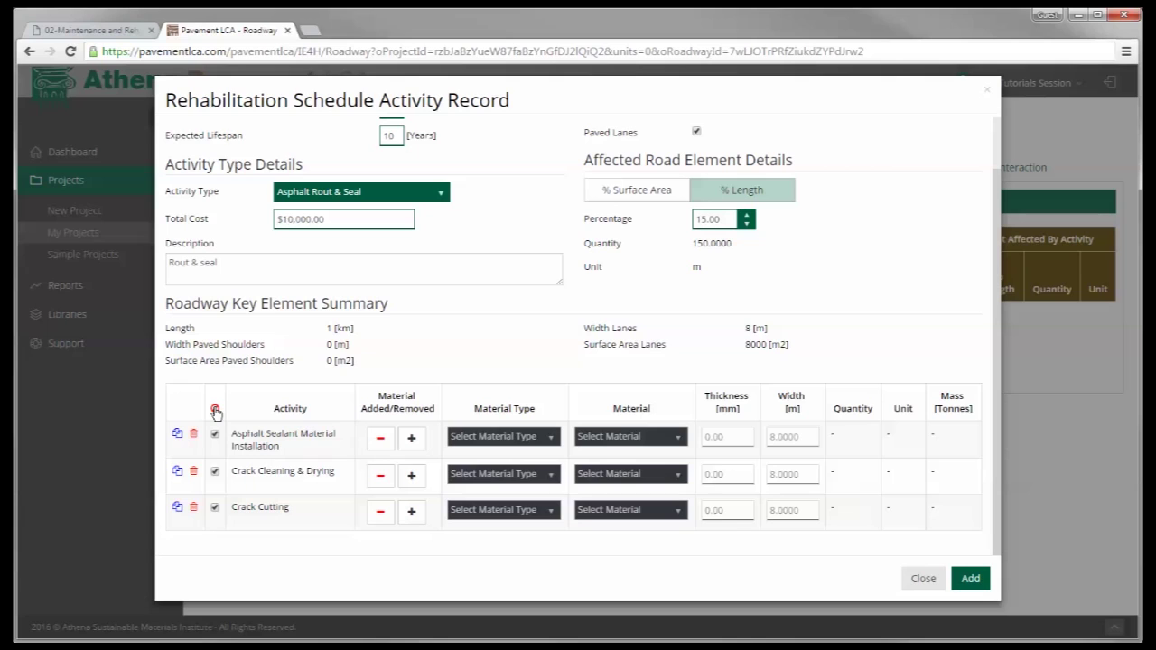
Include all three activity rows and set Asphalt Sealant Material Installation to add Rubberized Asphalt Sealant from the Sealants material type.
click(215, 409)
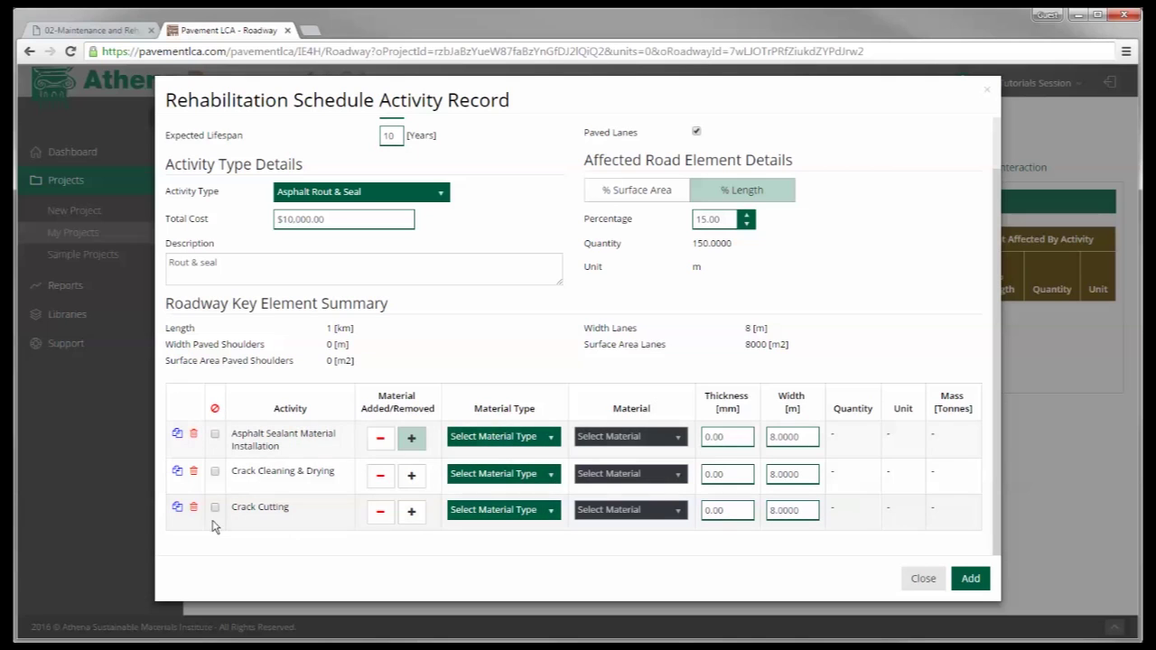
click(412, 440)
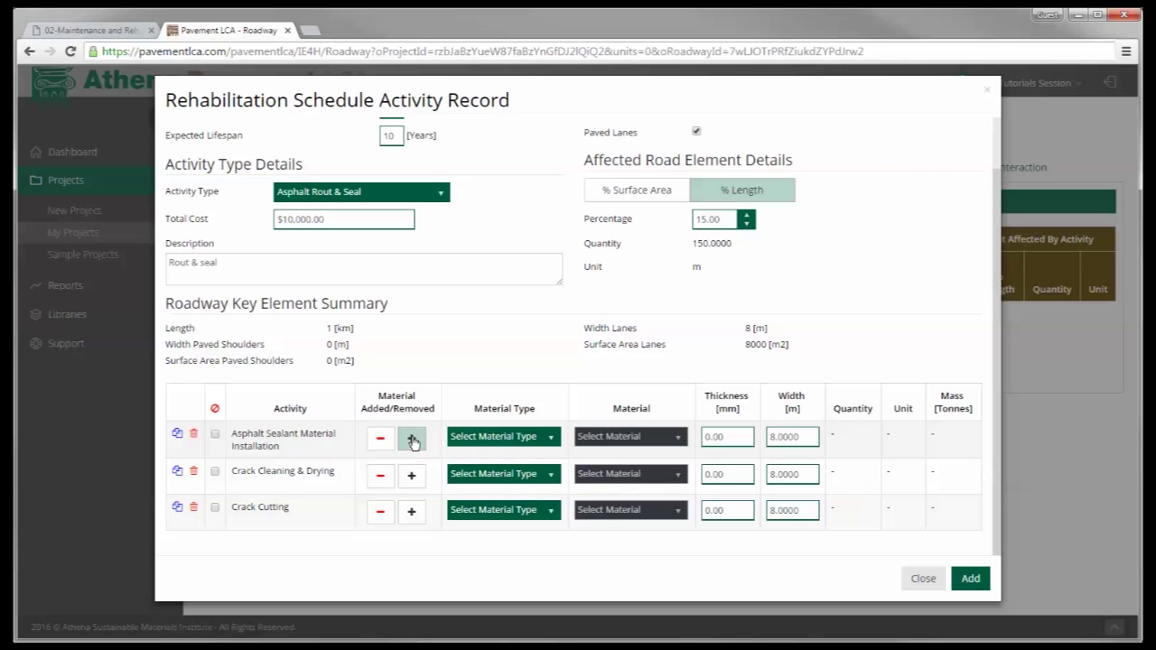
click(553, 438)
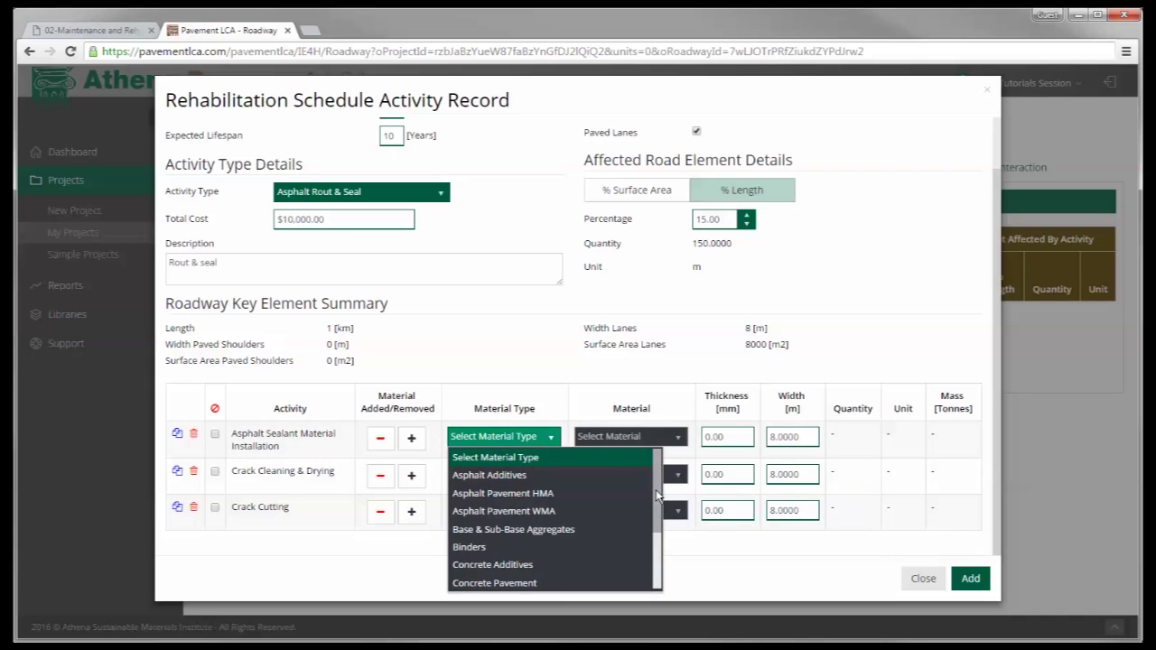
scroll(658, 497, down, 2)
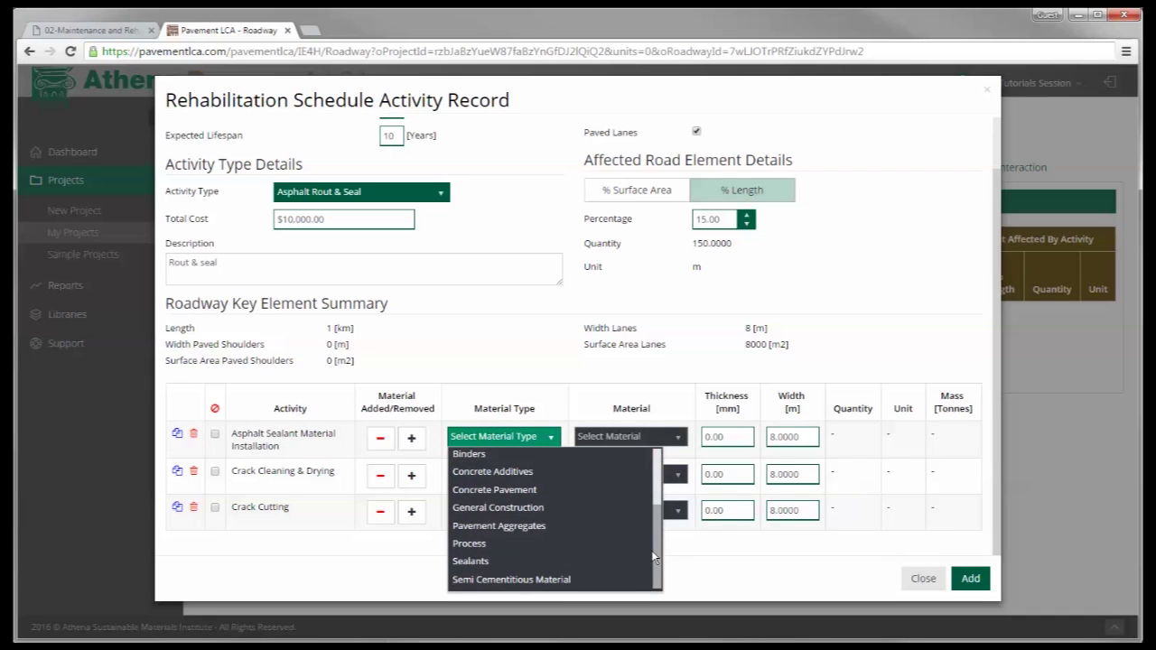
click(521, 562)
click(676, 437)
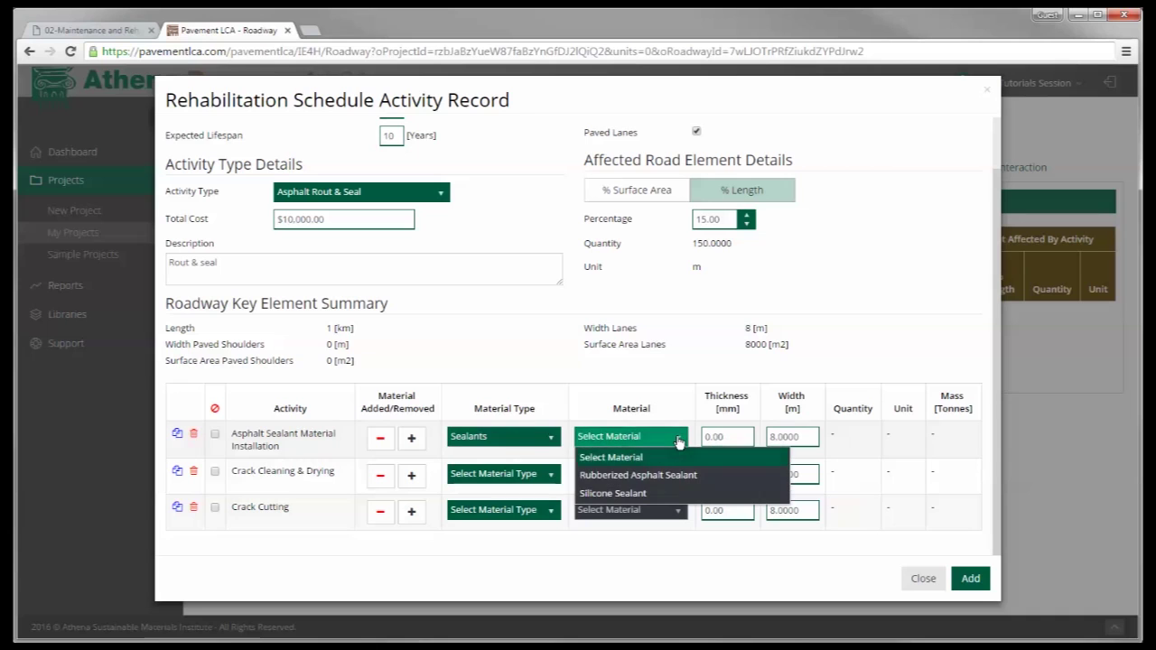
click(674, 476)
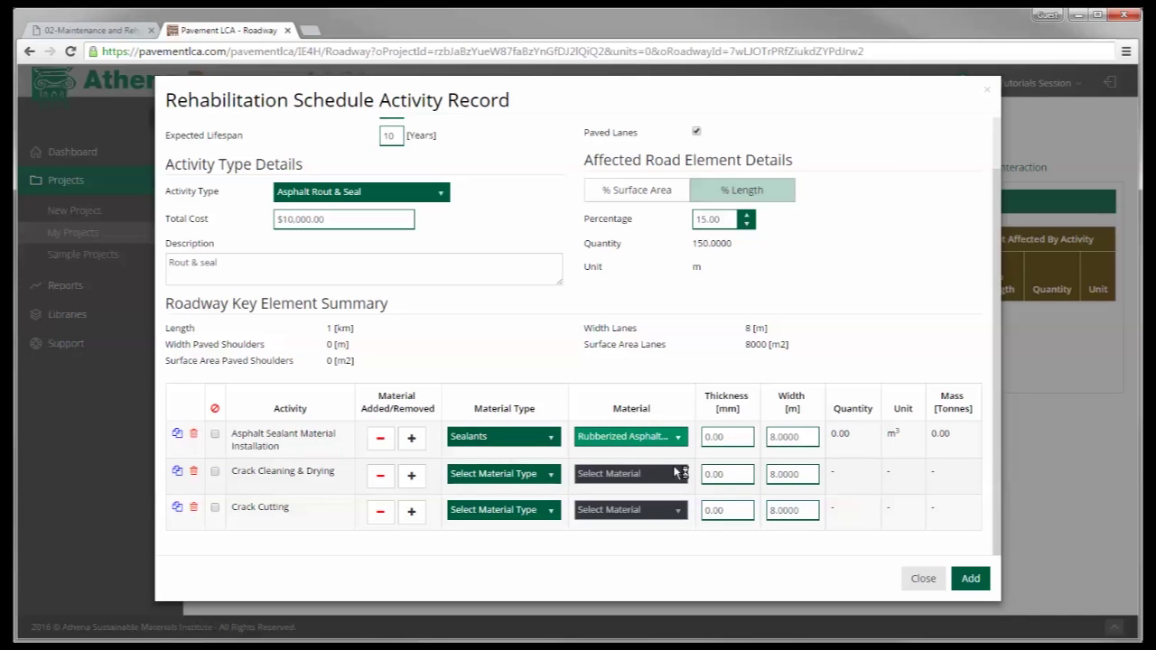
Give the asphalt sealant installation a thickness of 15 mm and a width of 0.015 m, keeping the % Length basis.
click(731, 436)
text(15)
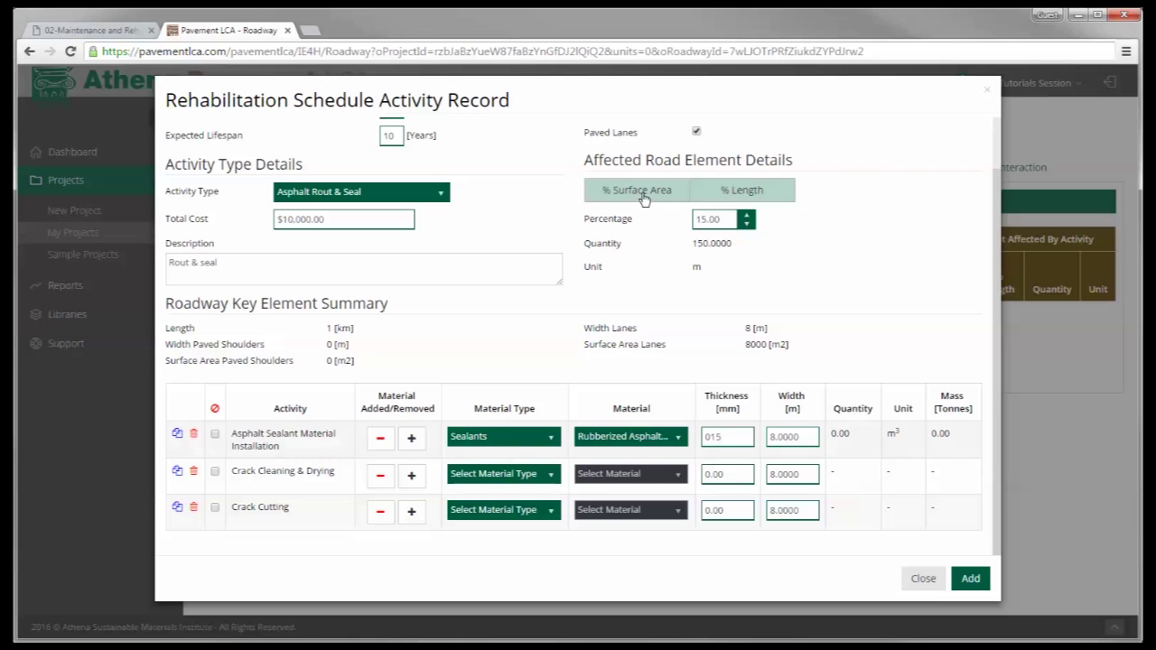
click(725, 192)
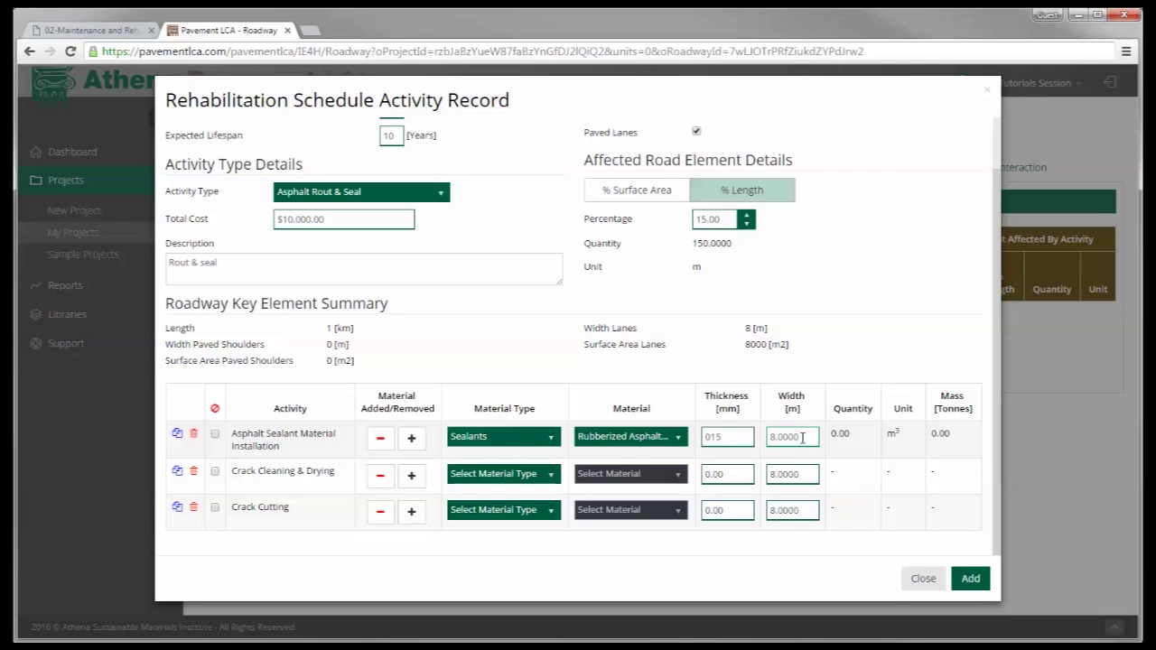
click(772, 437)
click(804, 441)
text(0.015)
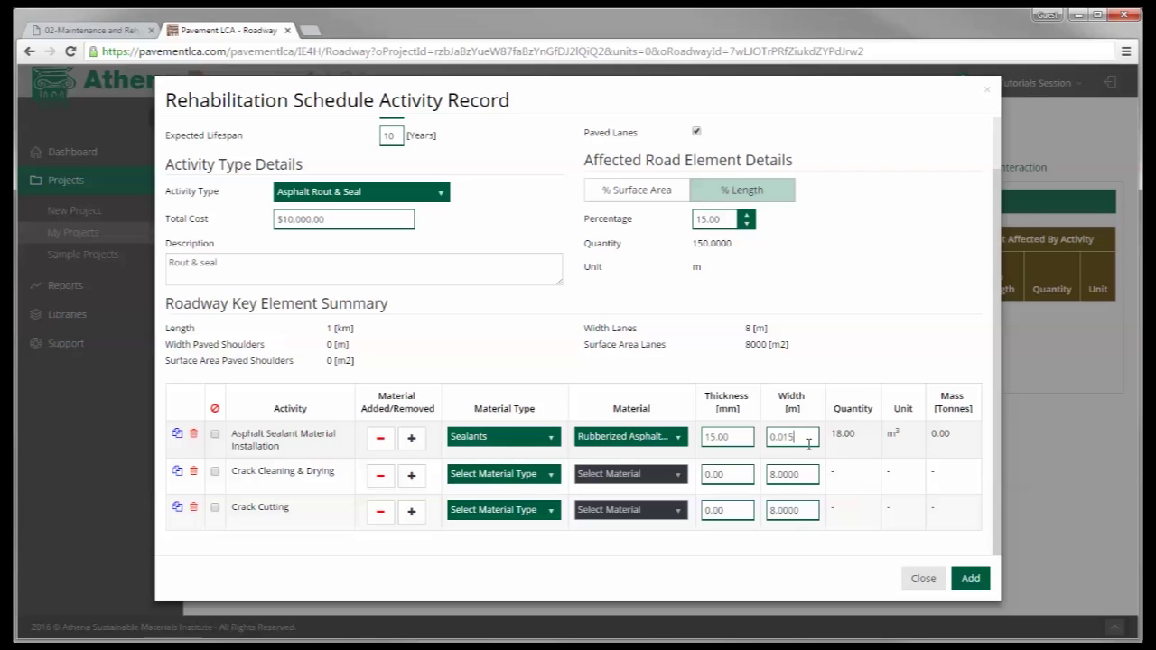
Leave the Crack Cleaning & Drying width at 8 m and exclude that row from the activity record.
click(798, 473)
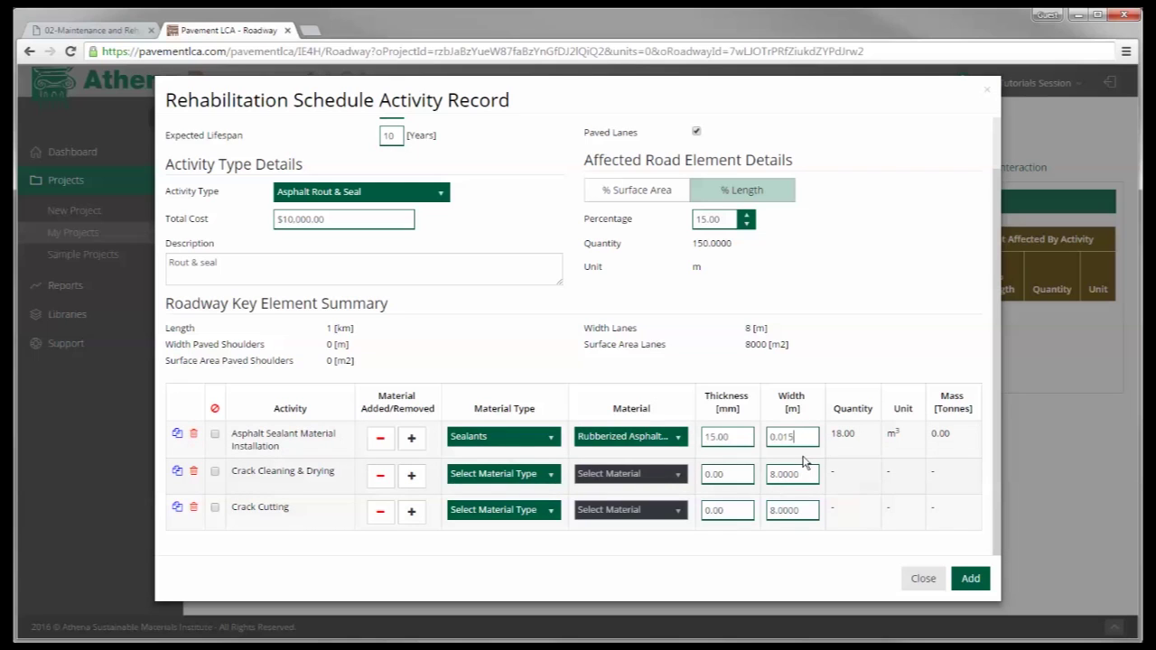
text(8)
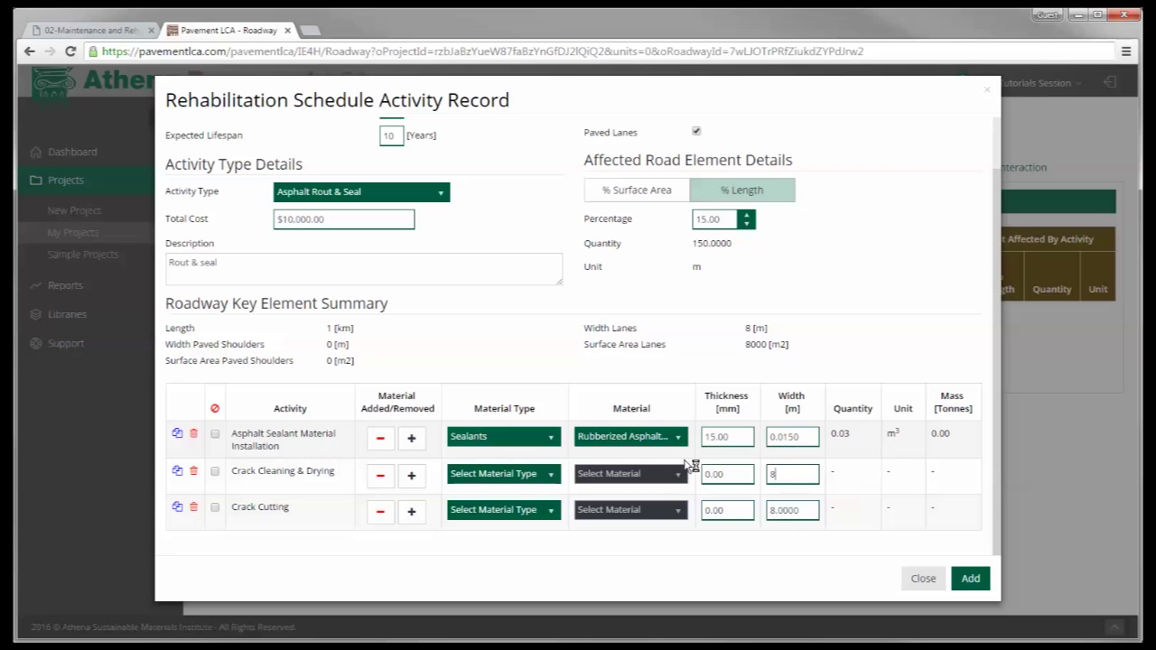
click(215, 471)
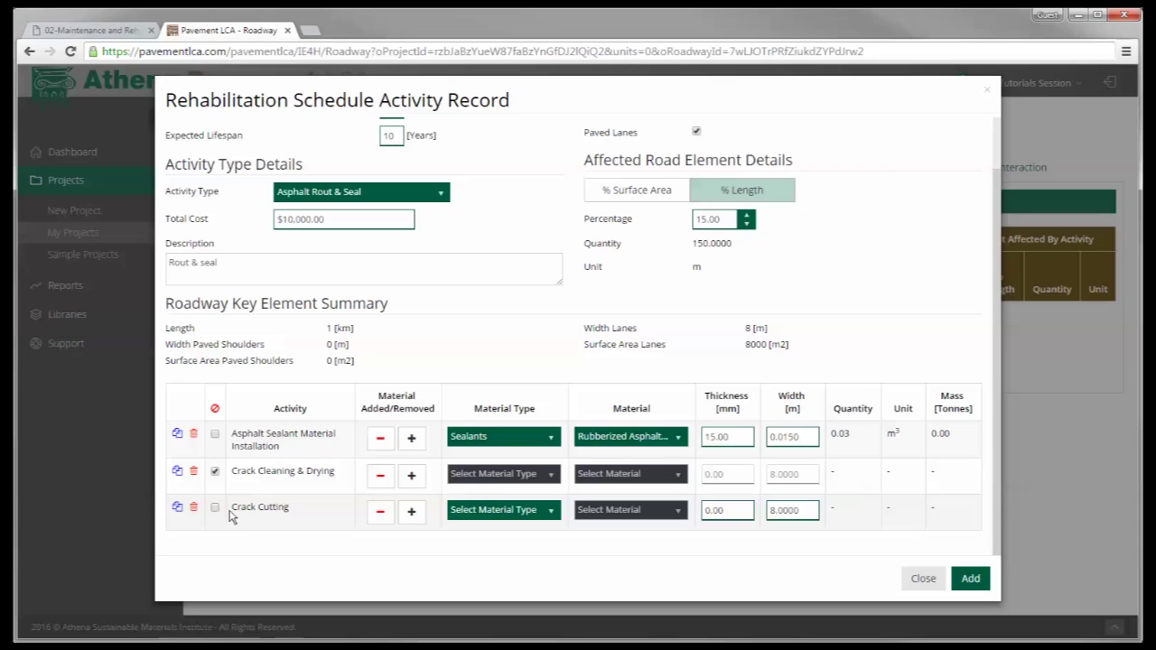
Set Crack Cutting to remove ON HMA SuperPave 12.5 from the Asphalt Pavement HMA material type.
click(380, 518)
click(549, 514)
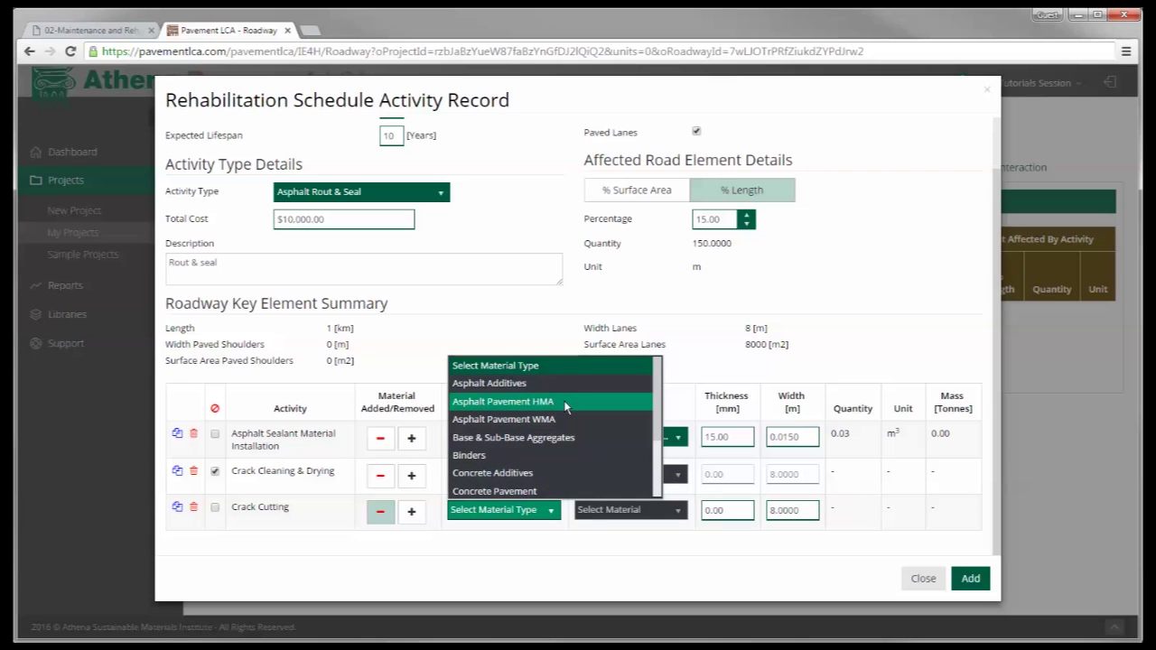
click(566, 402)
click(676, 513)
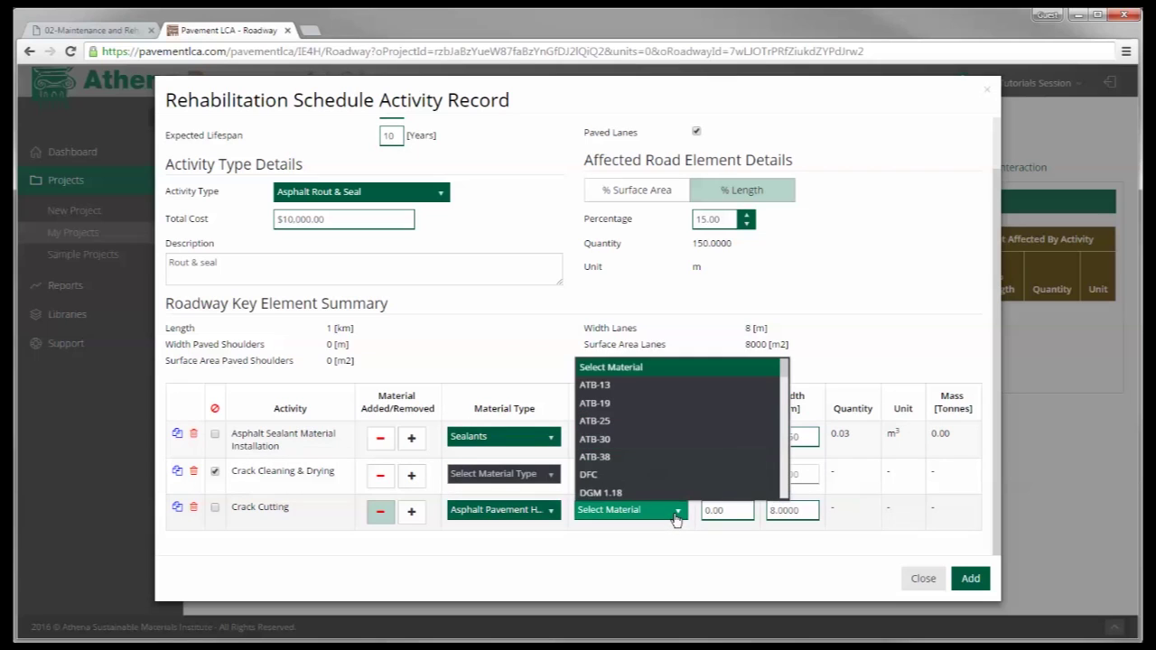
scroll(782, 472, down, 3)
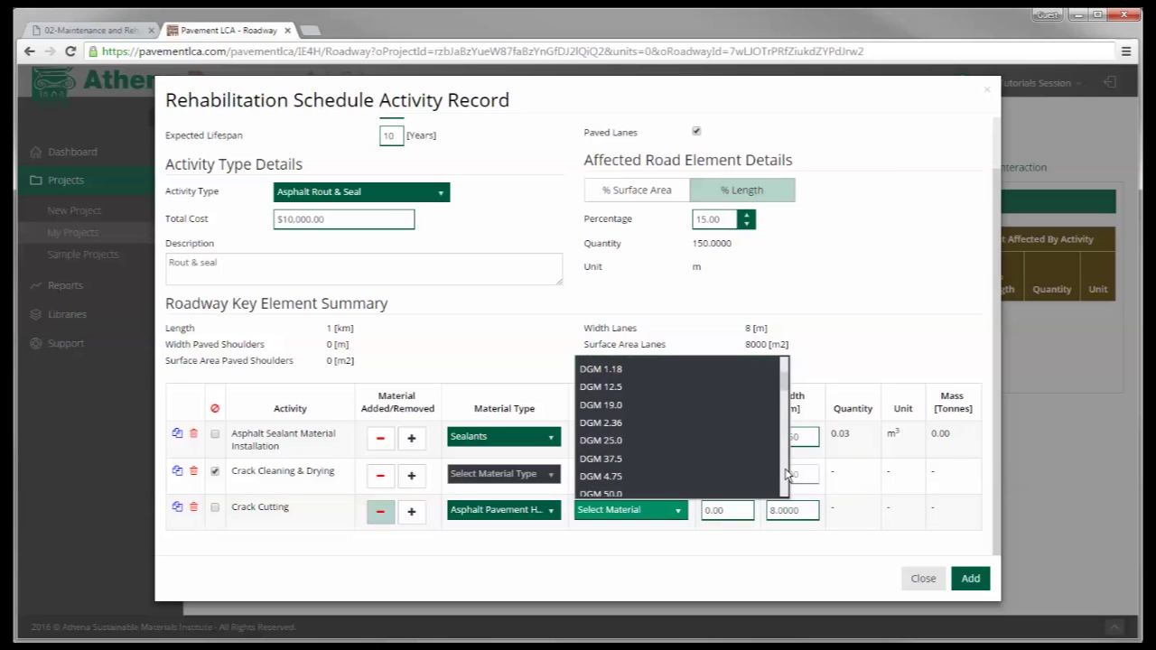
scroll(784, 474, down, 5)
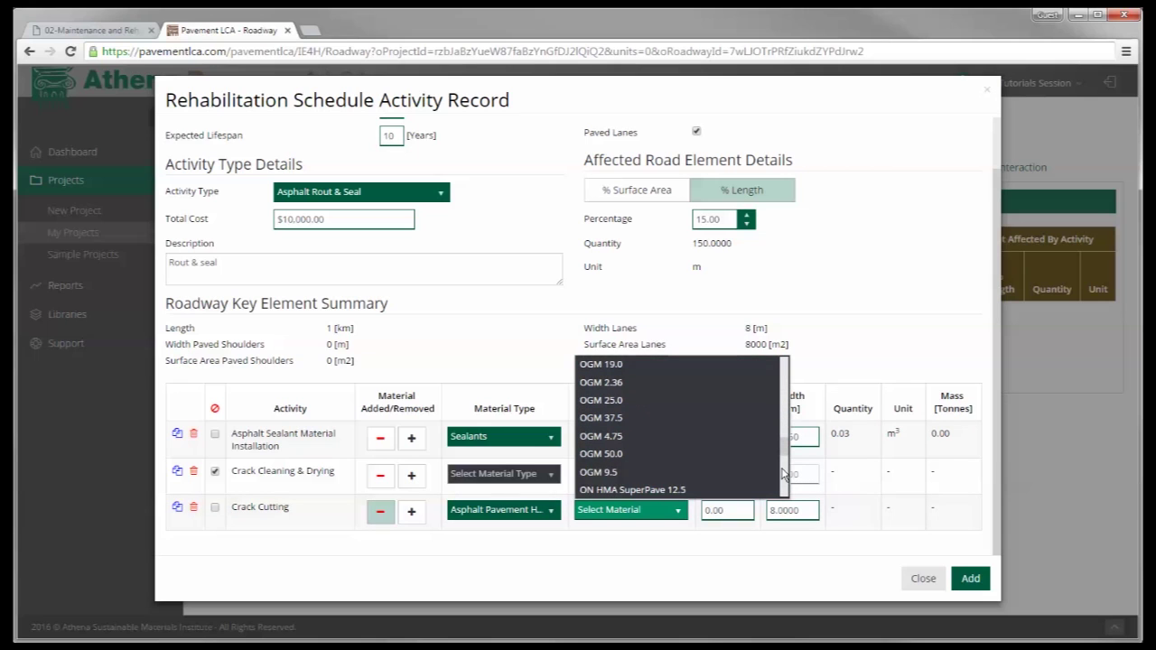
click(678, 493)
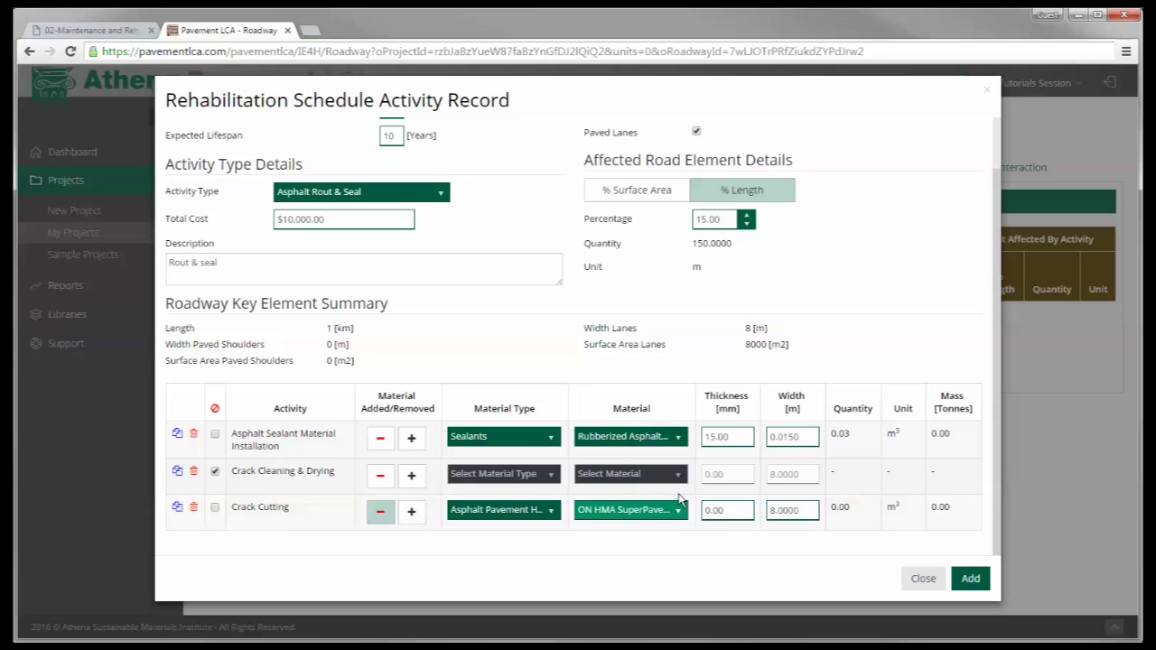
Give the Crack Cutting row a thickness of 15 mm and a width of 0.015 m.
click(728, 511)
drag(730, 512, 697, 516)
text(15)
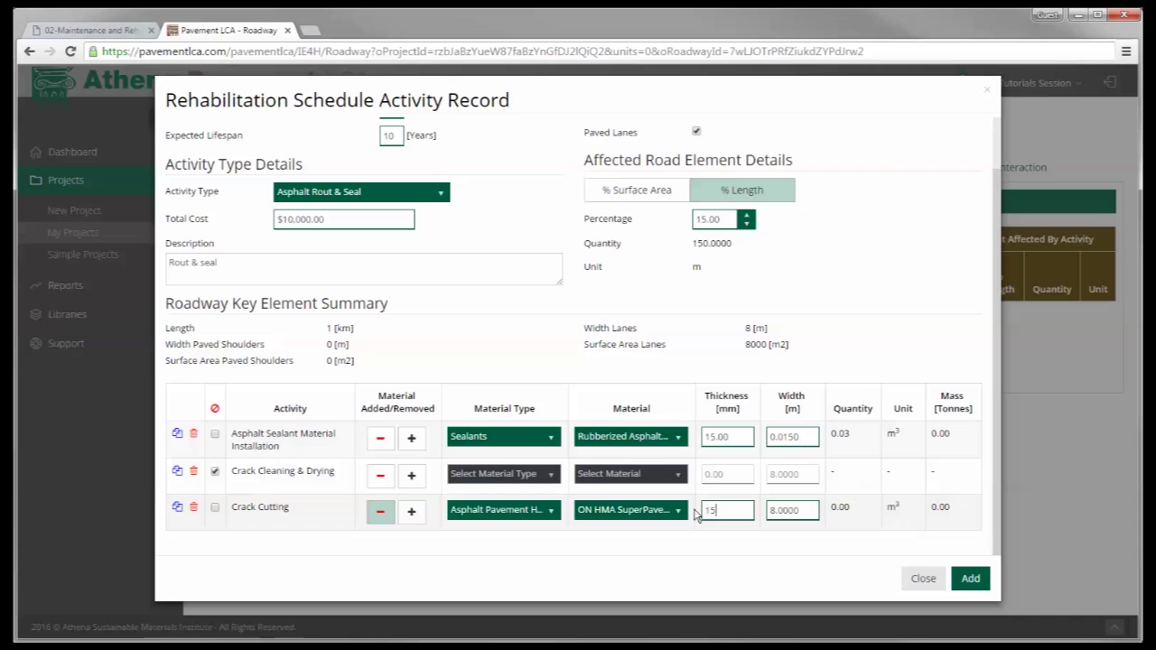
double_click(801, 512)
text(8)
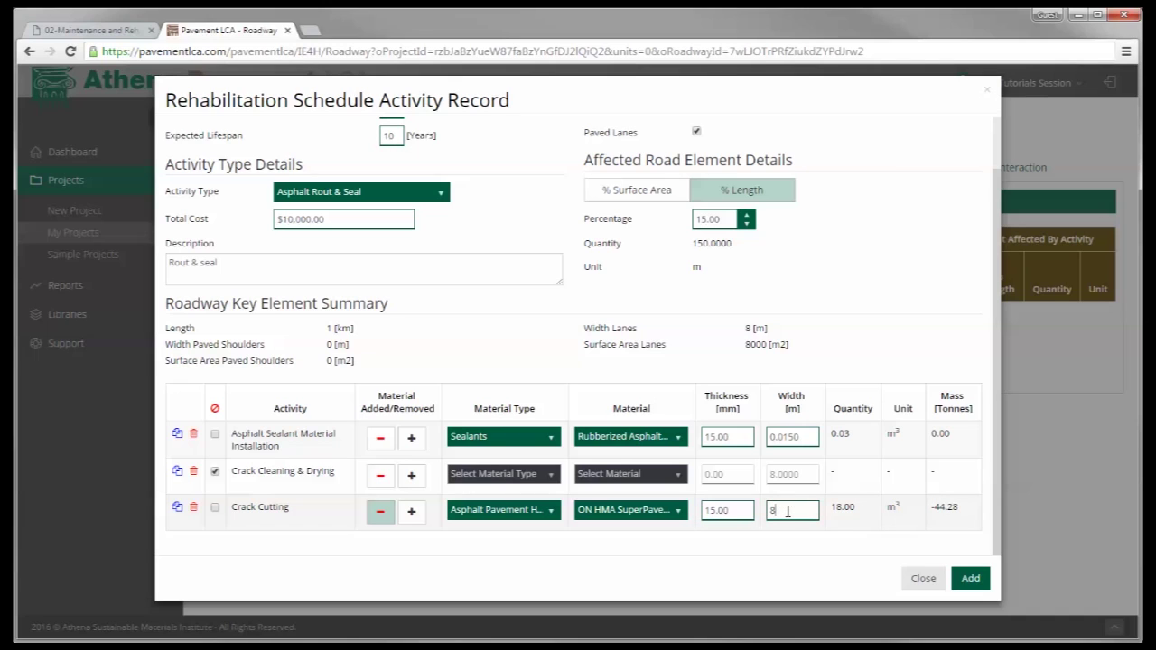
key(BackSpace)
text(0.015)
Switch the Crack Cutting material from removed to added, and add the rout and seal activity to the schedule.
click(379, 507)
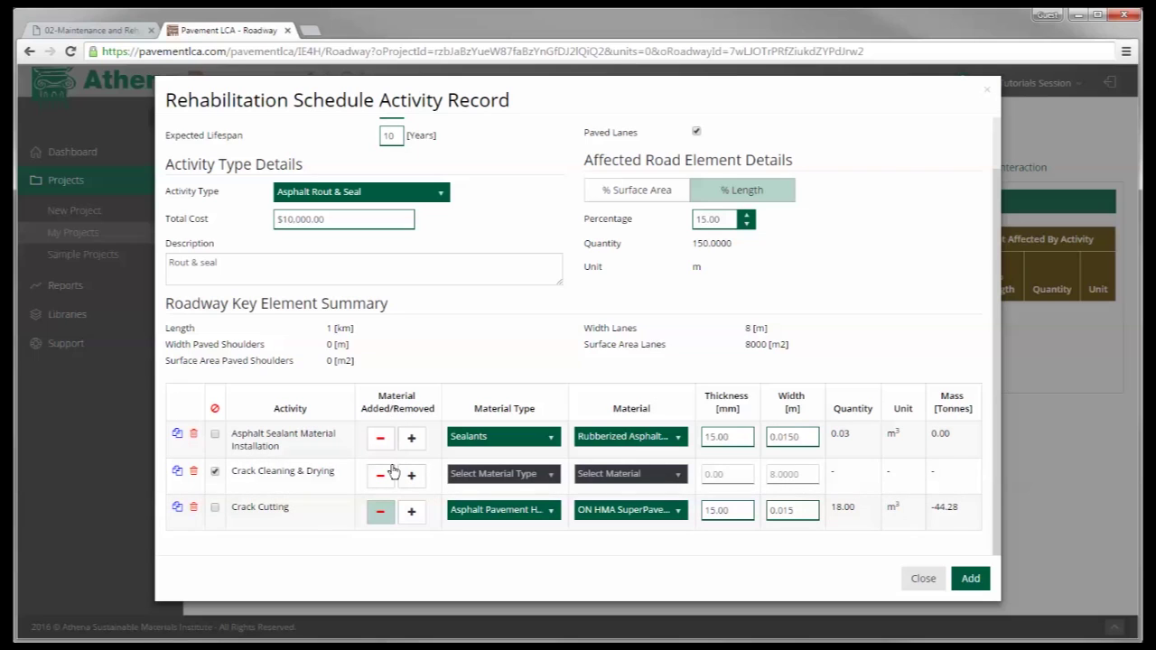
click(380, 518)
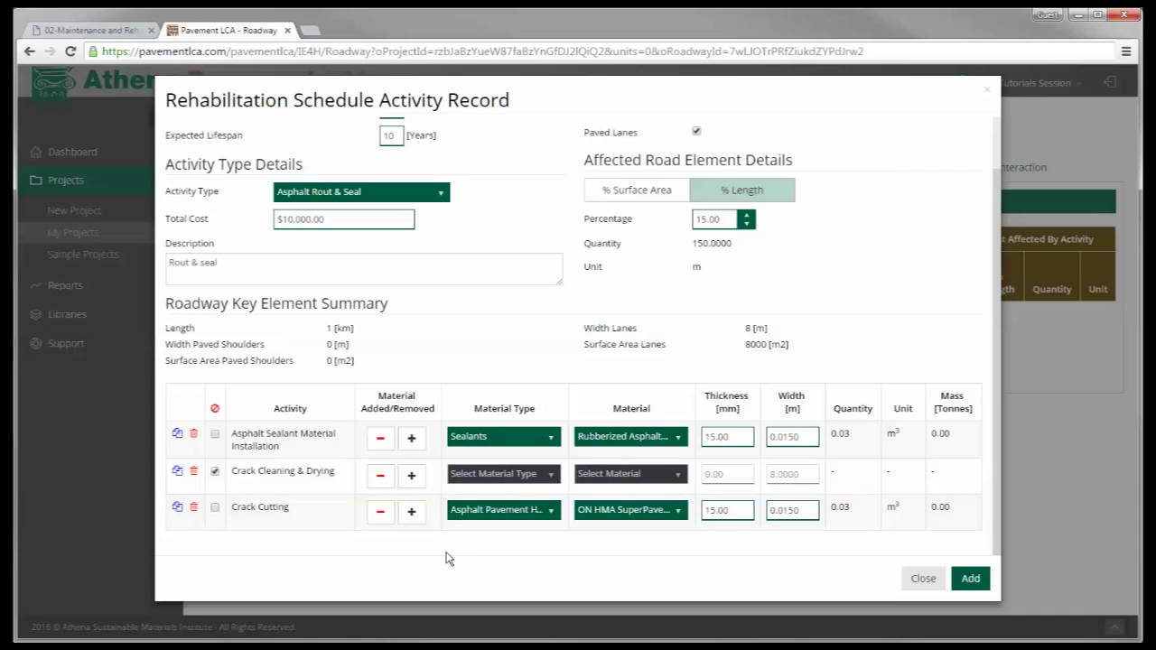
click(411, 511)
click(970, 580)
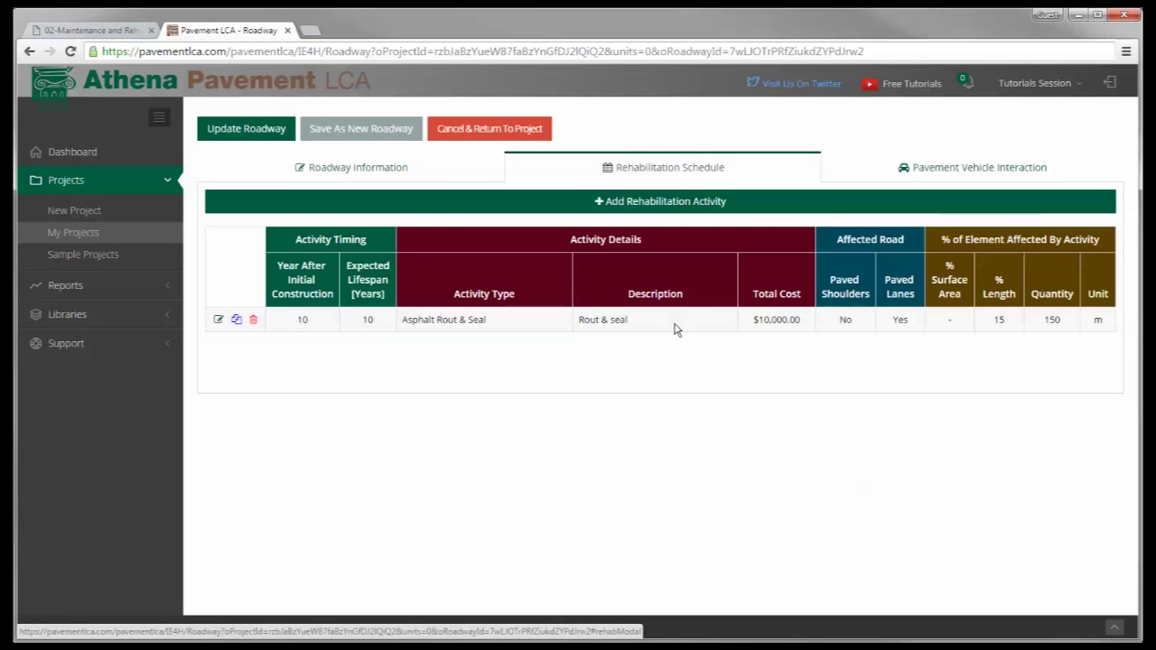
Start another rehabilitation activity of type Asphalt Partial Depth Reclamation at year 10 with an expected lifespan of 10 years.
click(677, 203)
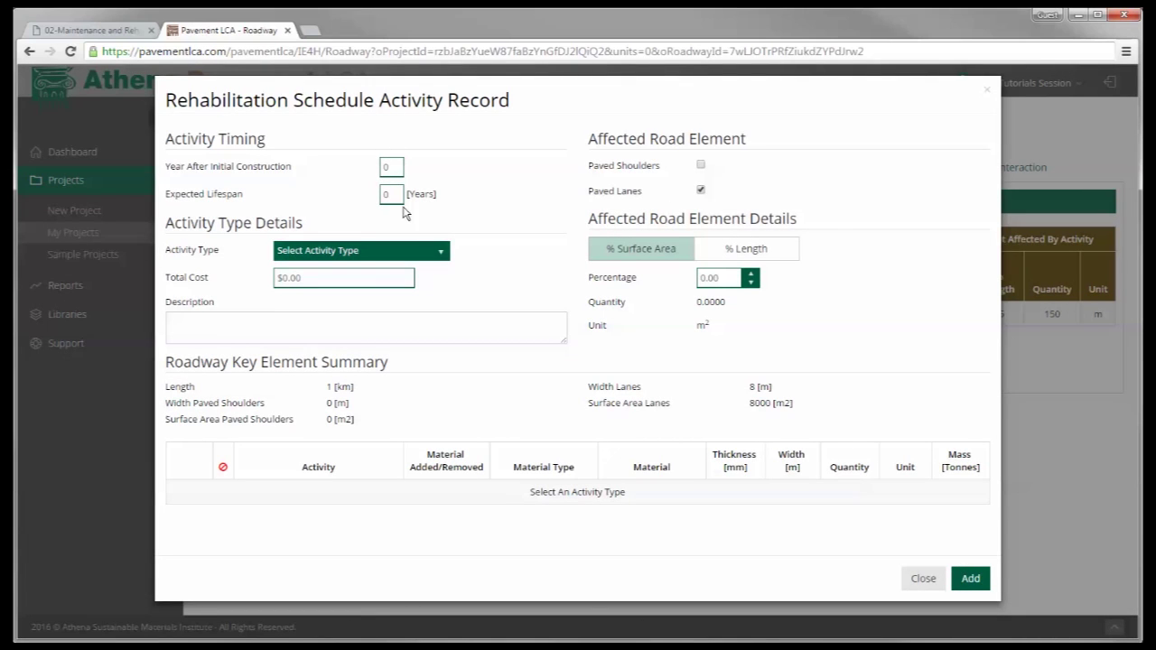
double_click(389, 167)
text(10)
key(Tab)
text(10)
click(440, 253)
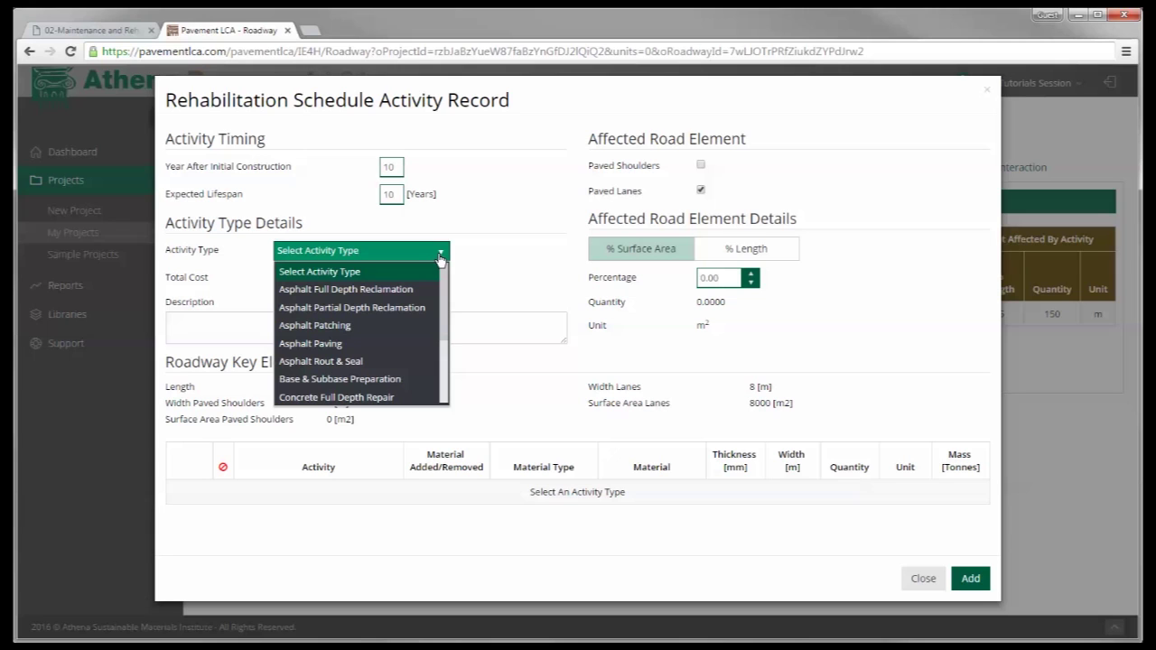
click(422, 311)
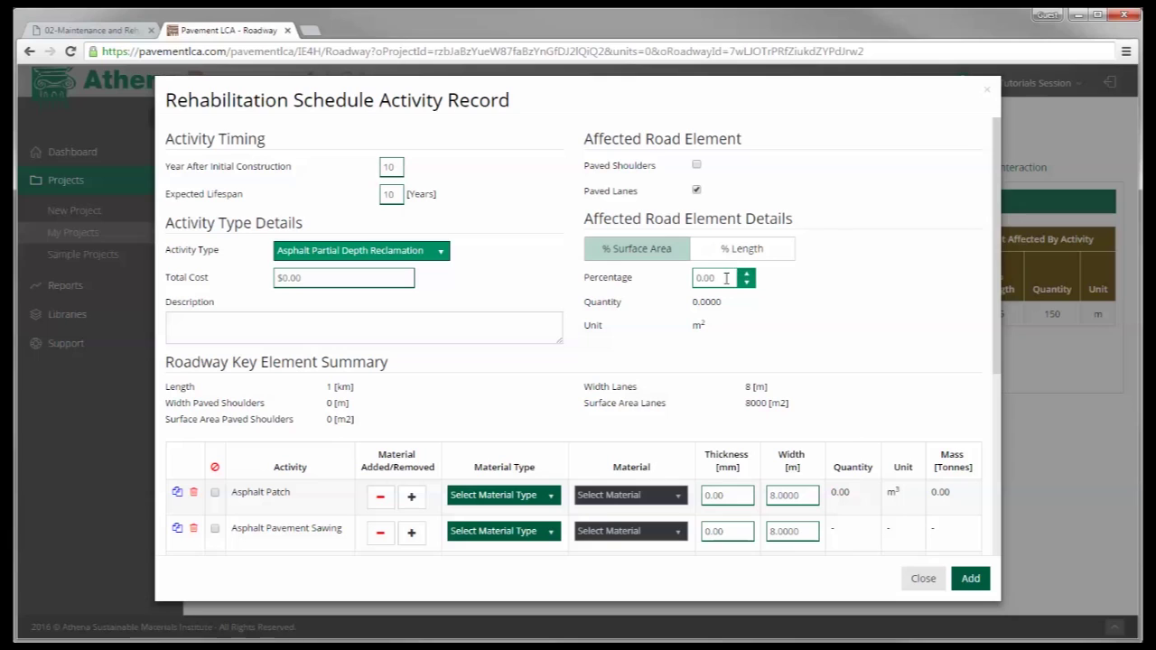
Set the affected surface area of the paved lanes to 2 percent.
drag(723, 277, 675, 274)
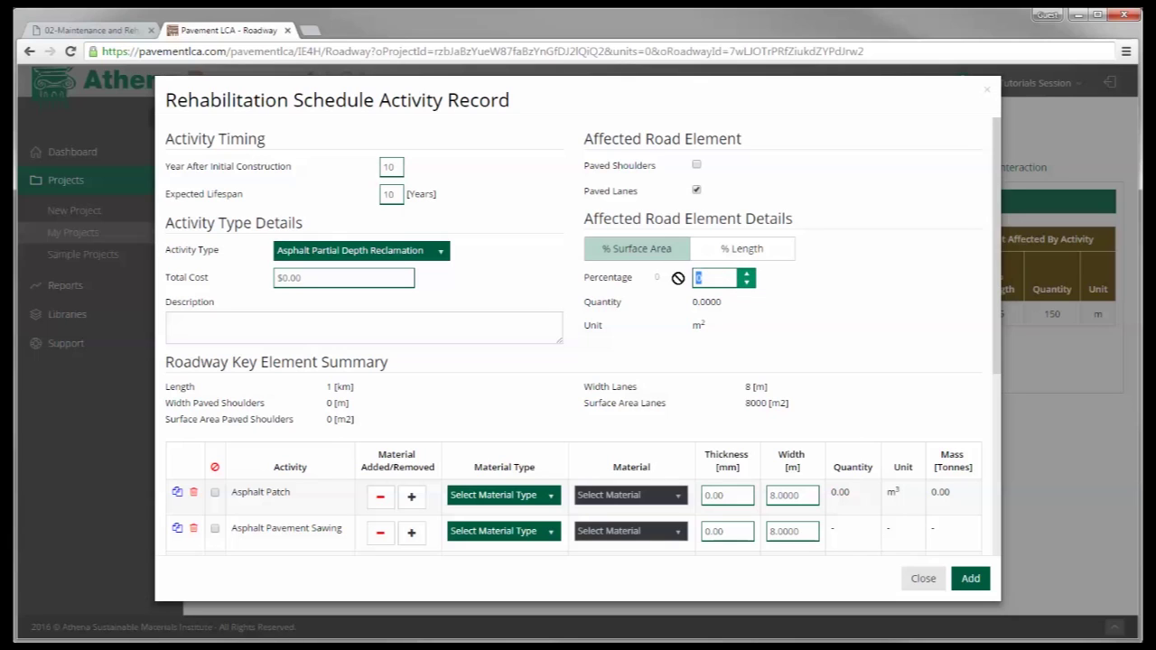
text(2)
click(709, 303)
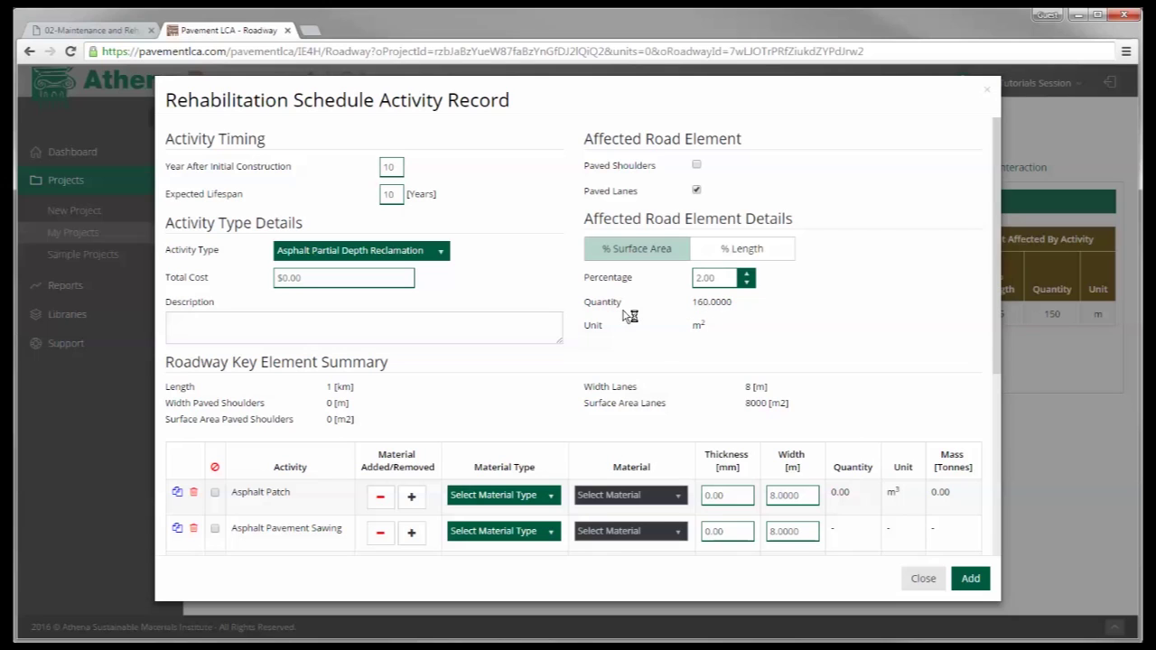
Exclude all the activity rows, and include only Mill Asphalt Pavement and Asphalt Paving HMA again.
scroll(502, 423, down, 4)
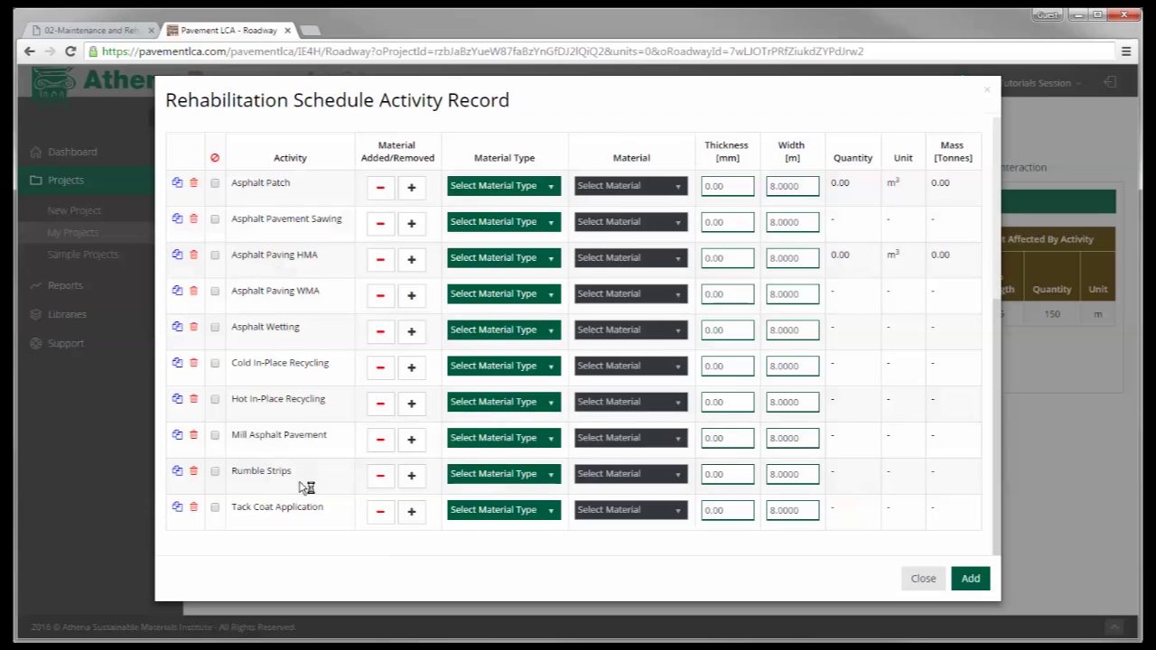
click(215, 160)
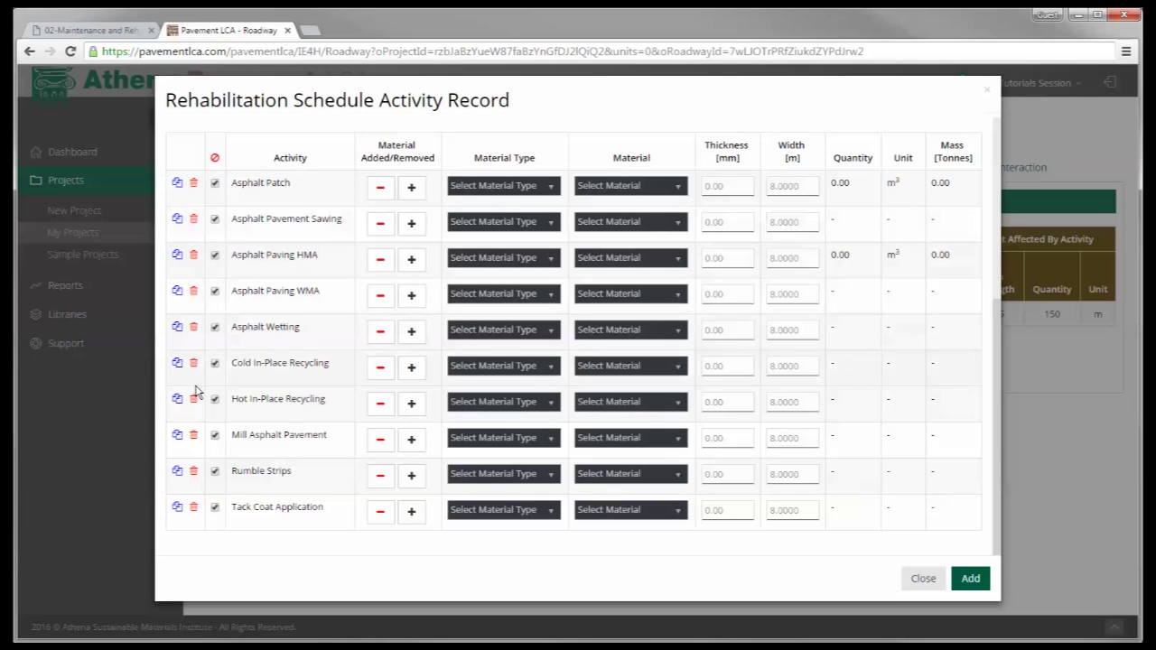
click(215, 435)
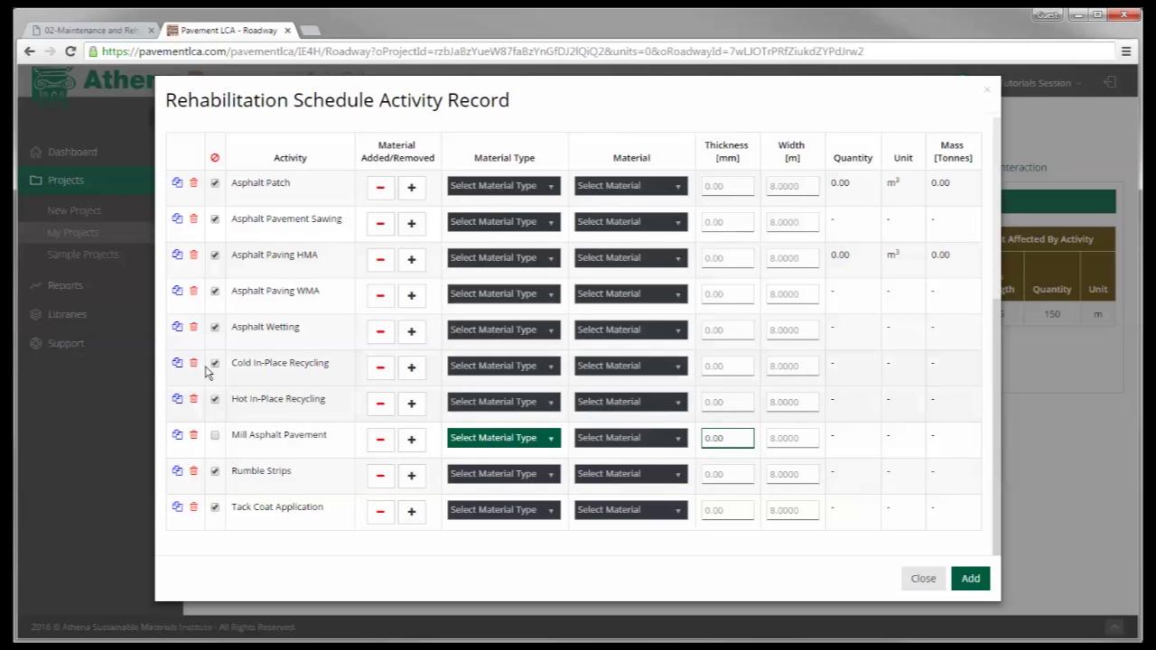
click(215, 259)
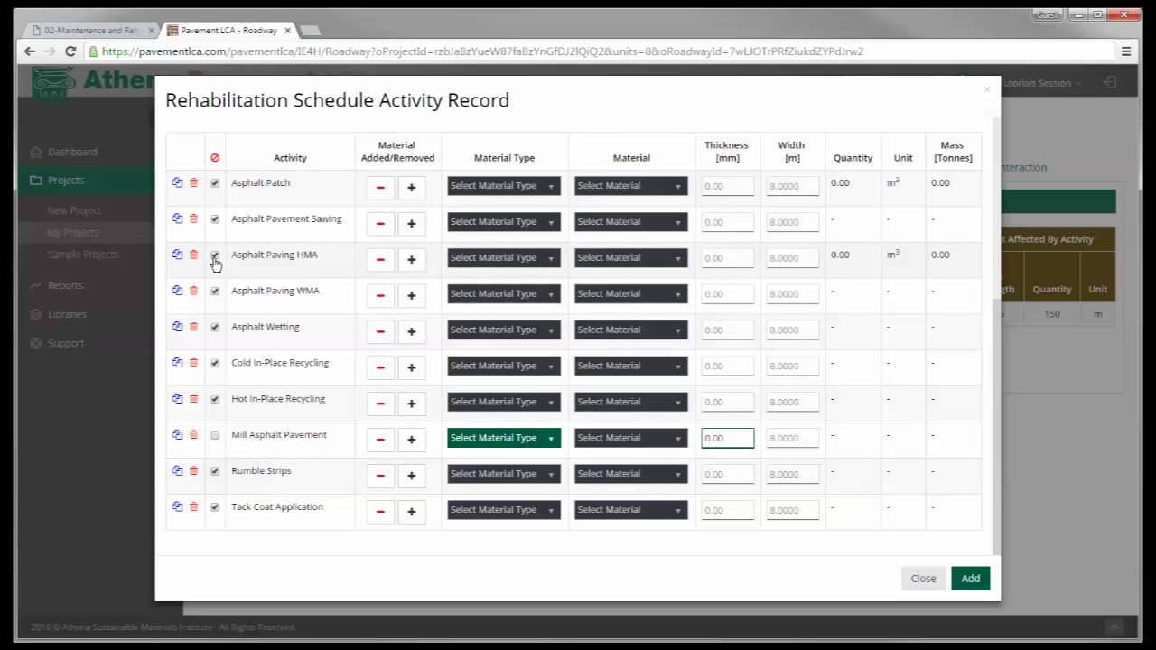
Set Asphalt Paving HMA to add ON HMA SuperPave 12.5 from the Asphalt Pavement HMA material type.
click(411, 262)
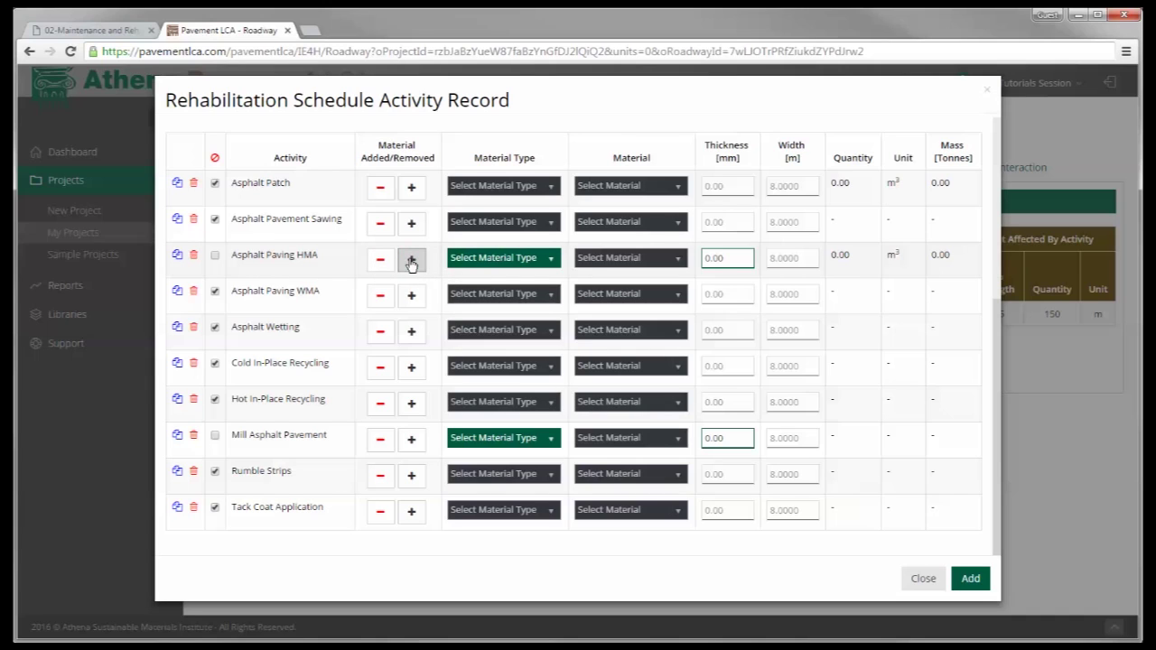
click(550, 259)
click(549, 296)
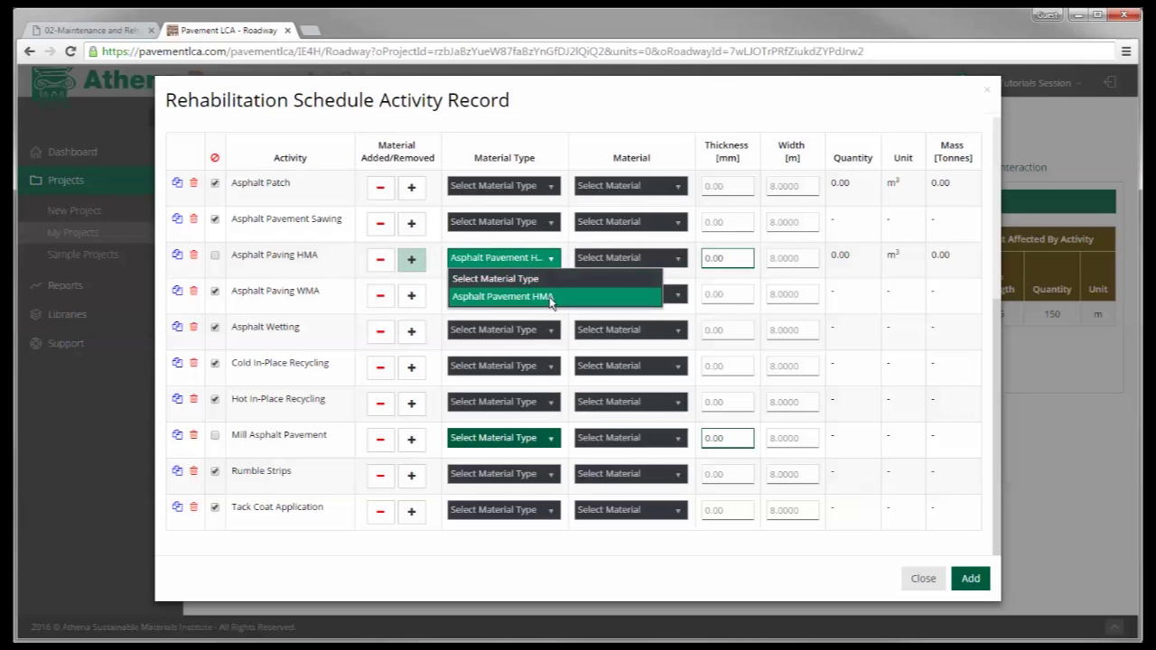
click(678, 261)
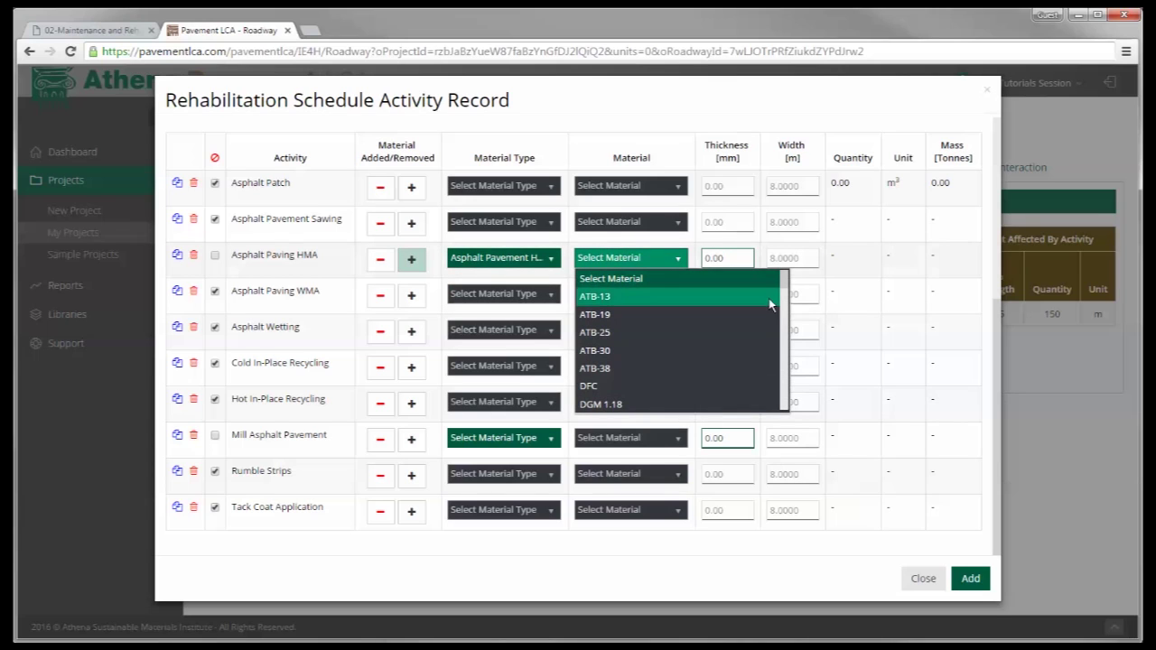
scroll(777, 288, down, 3)
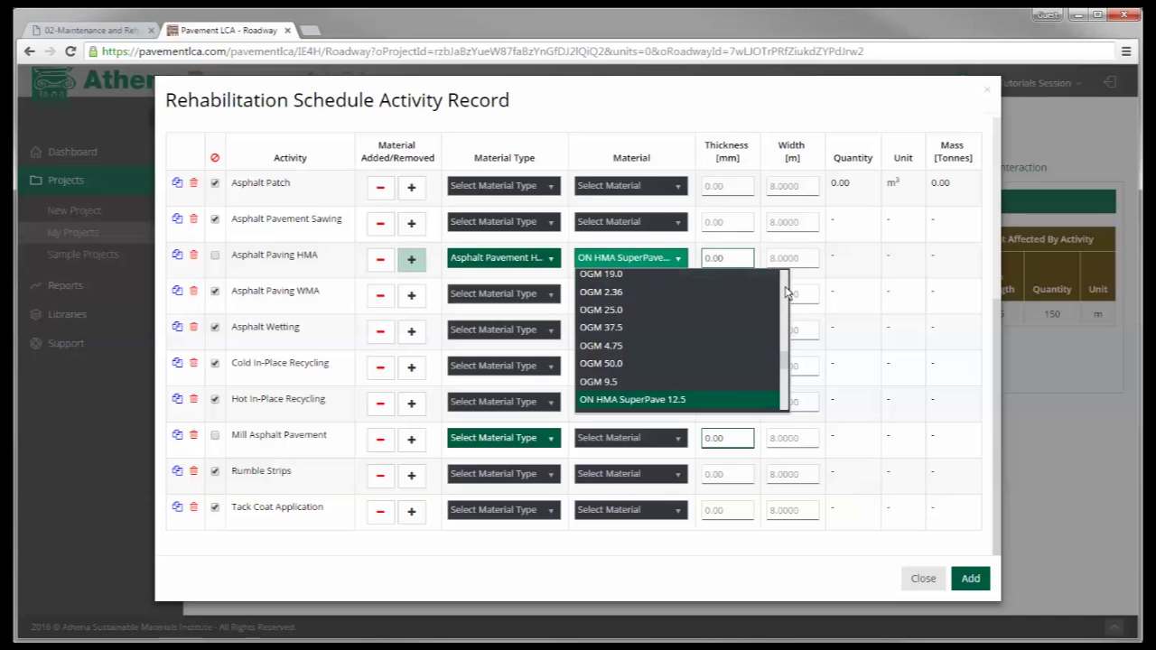
click(713, 402)
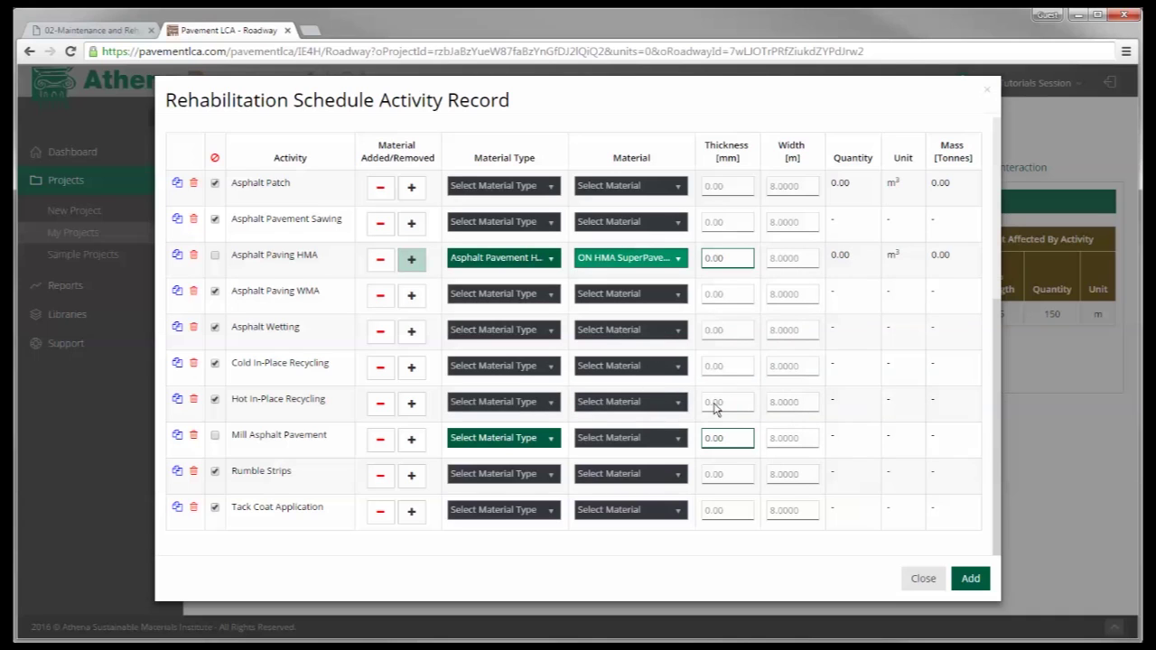
Set the Asphalt Paving HMA thickness to 40 mm and check the row's resulting quantity against the affected area.
click(740, 258)
text(0)
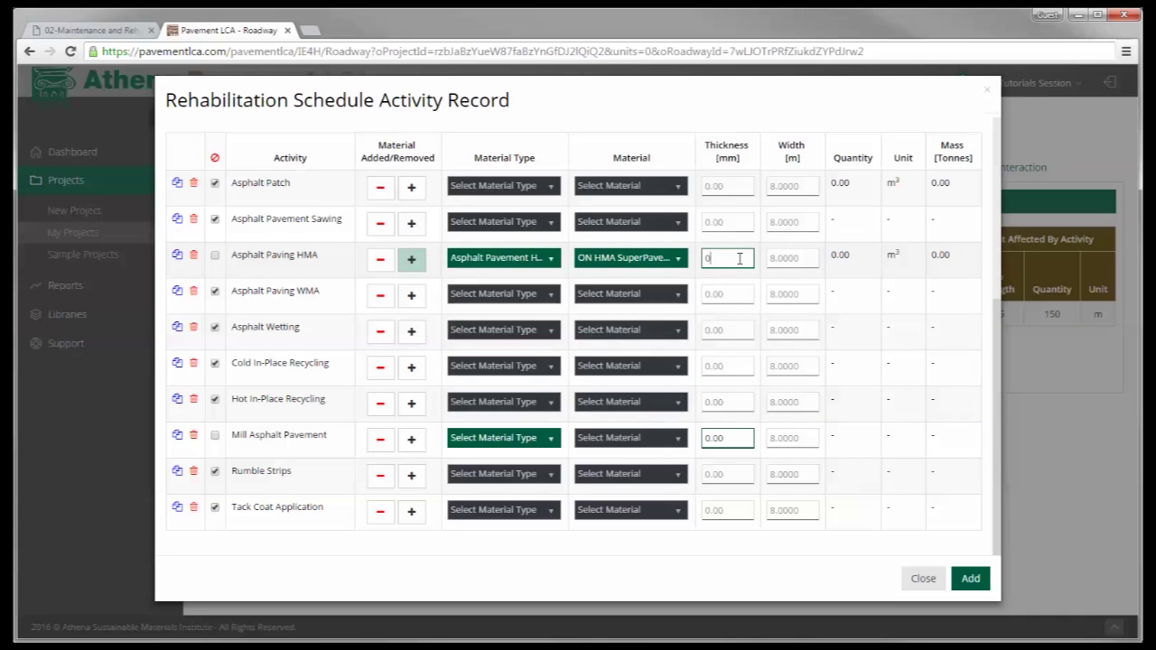
text(40)
scroll(773, 270, up, 5)
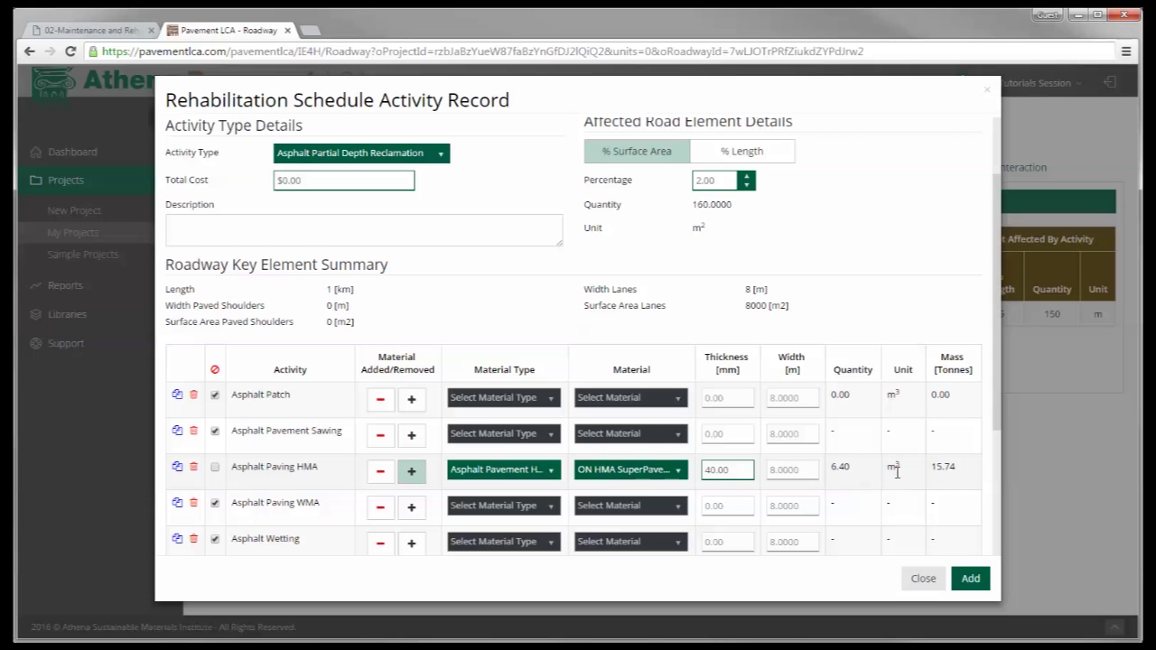
scroll(542, 515, down, 5)
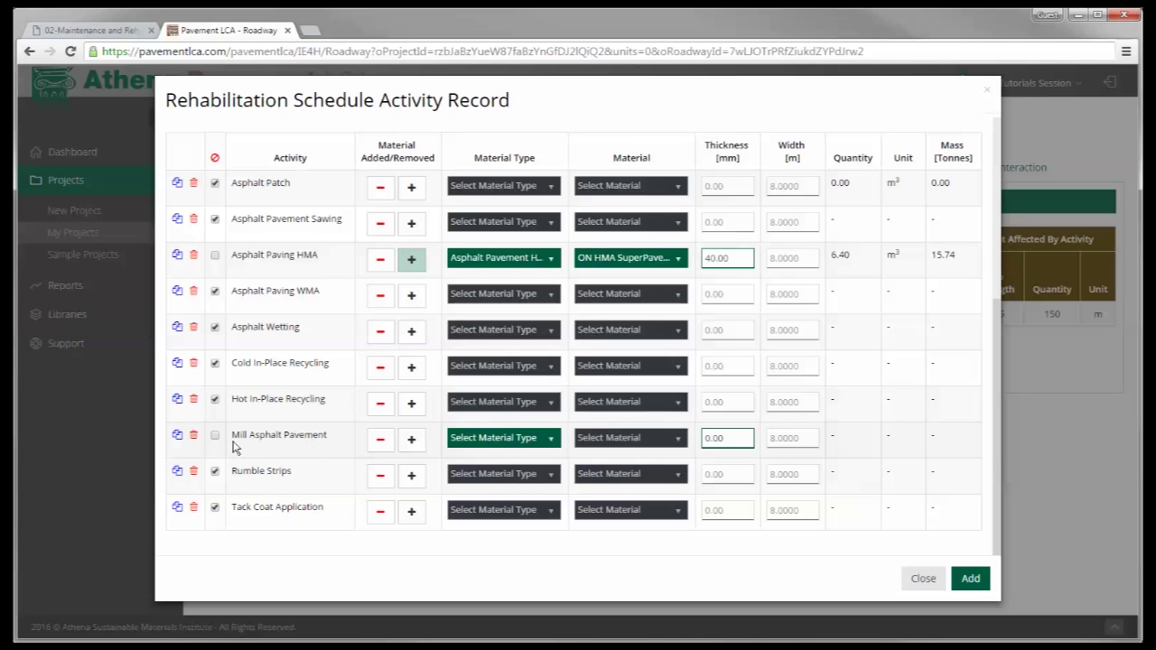
Set Mill Asphalt Pavement to remove ON HMA SuperPave 12.5 from the Asphalt Pavement HMA material type.
click(379, 441)
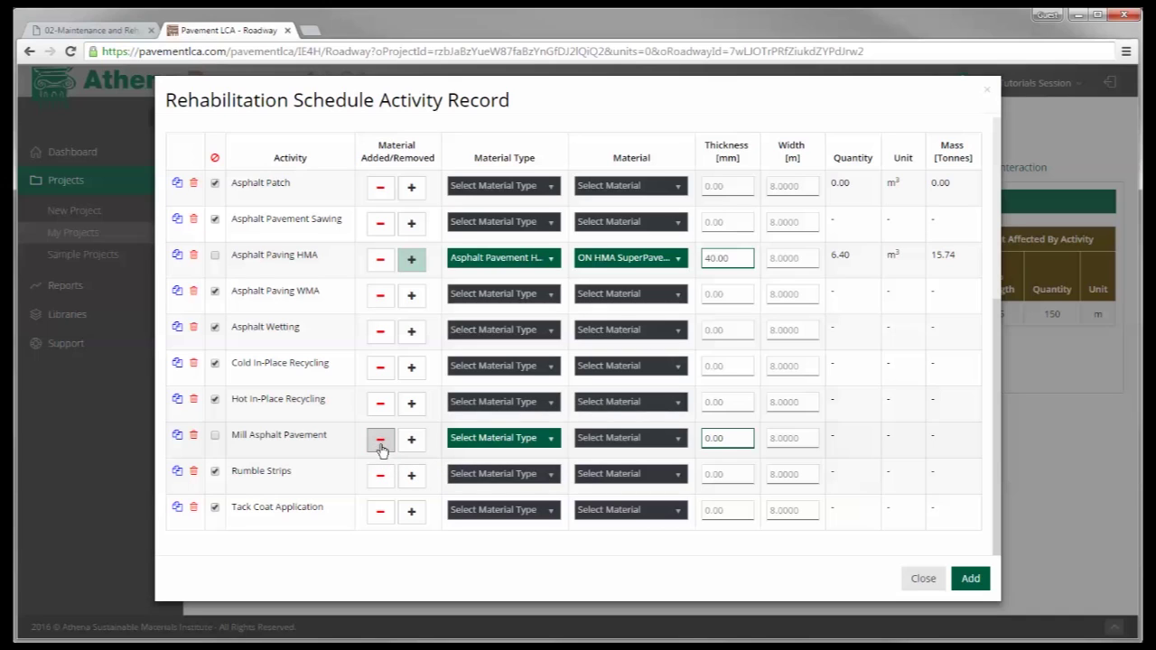
click(552, 437)
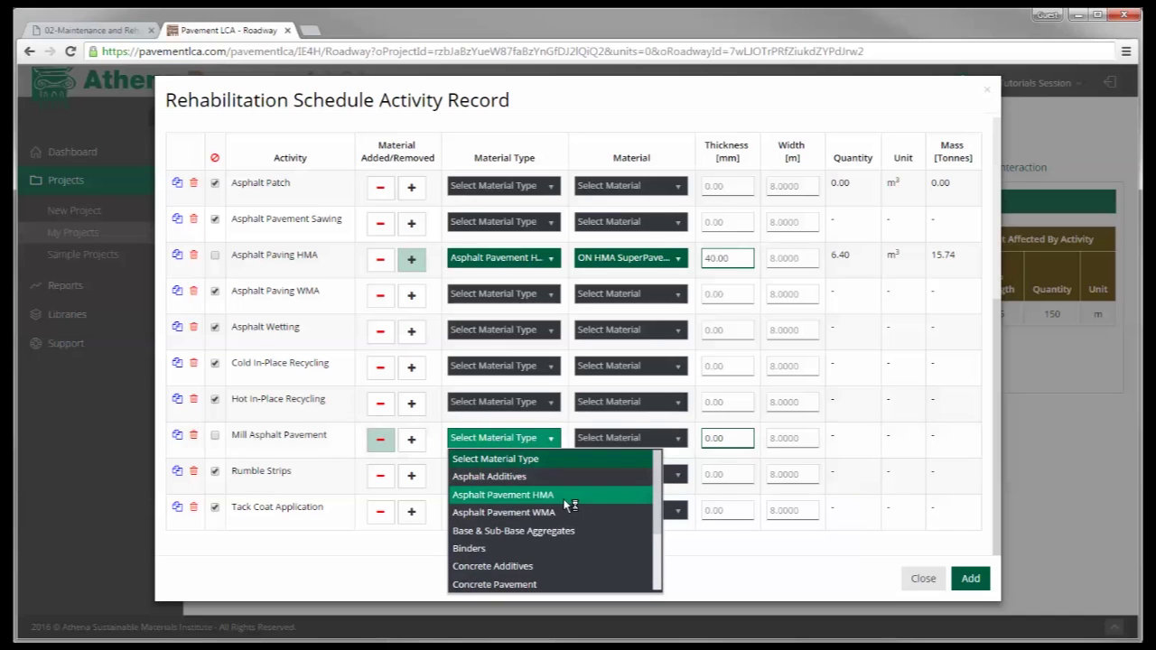
click(541, 495)
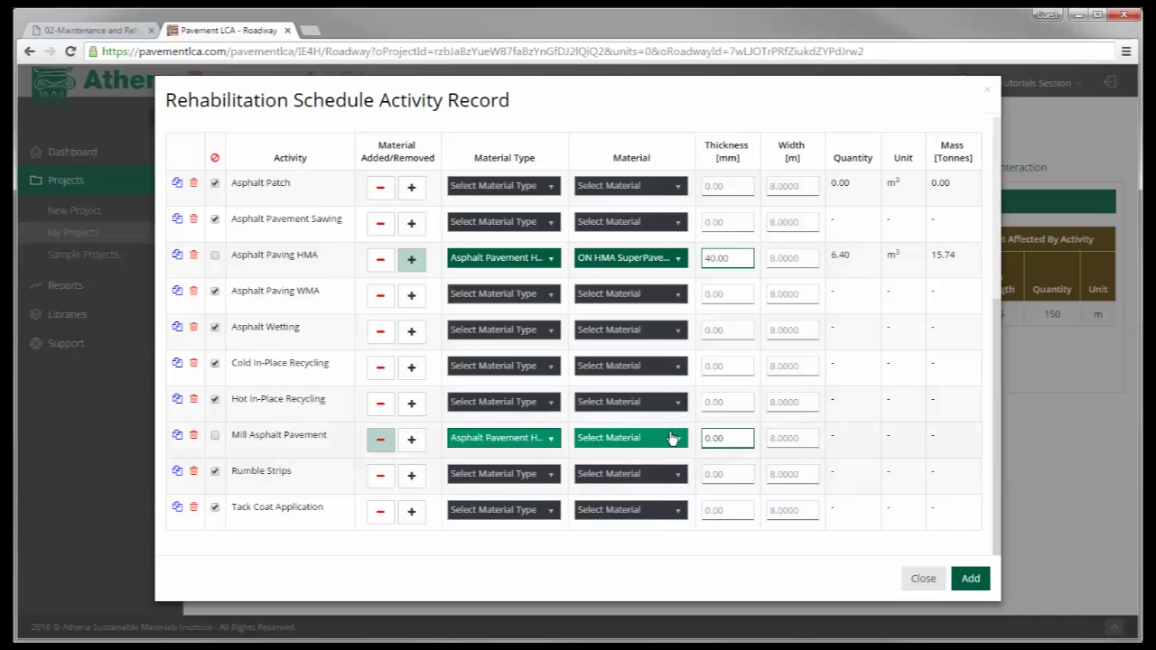
click(683, 443)
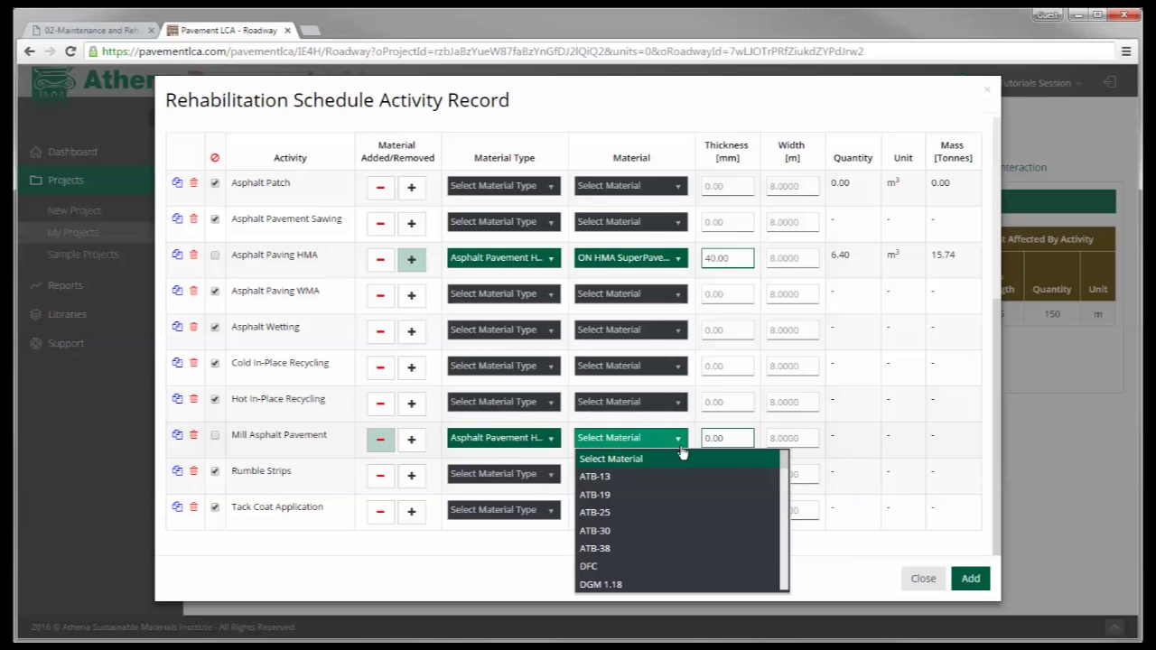
scroll(682, 456, down, 5)
click(658, 583)
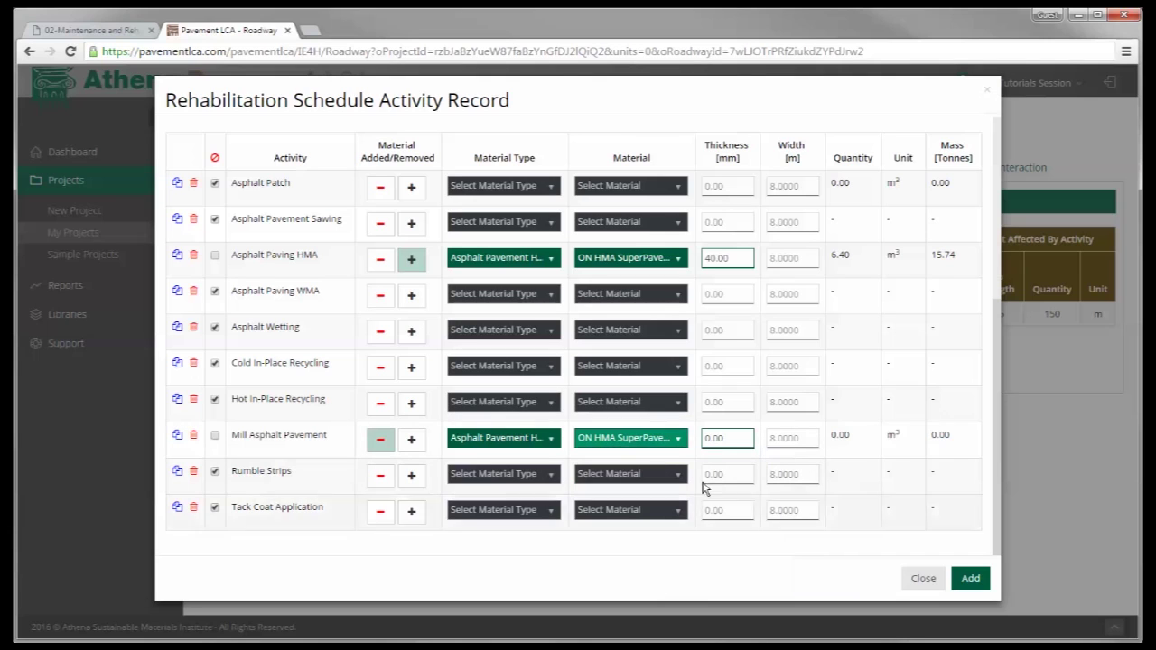
Set the Mill Asphalt Pavement thickness to 40 mm and add the partial depth reclamation activity to the schedule.
click(722, 440)
text(0)
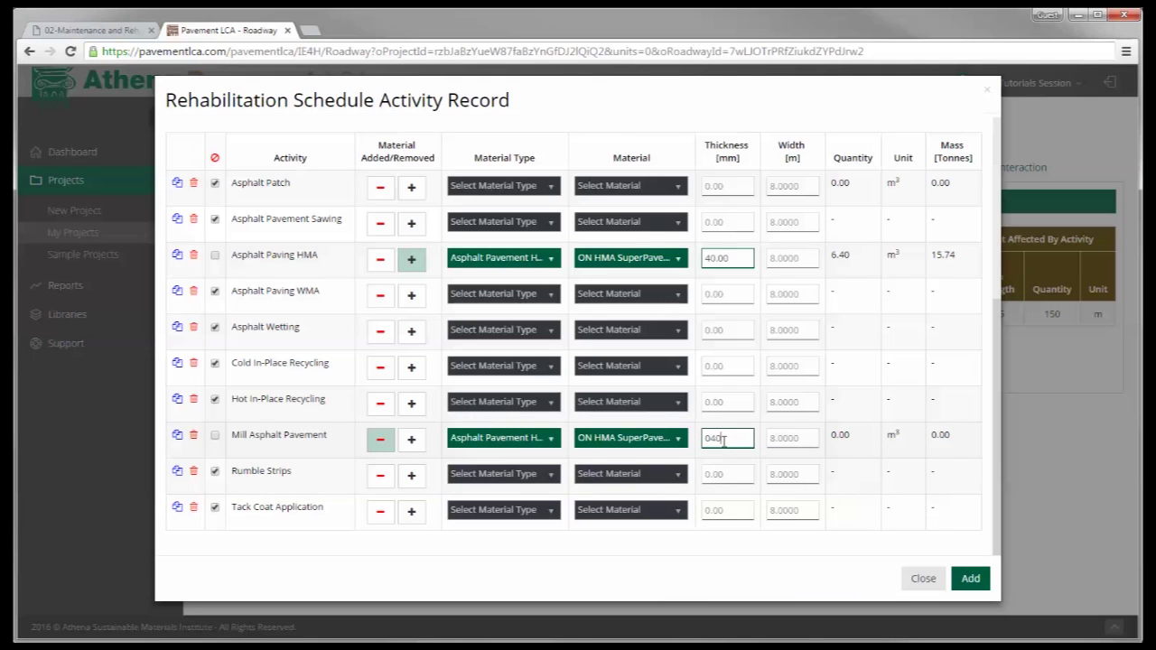
text(40)
click(793, 444)
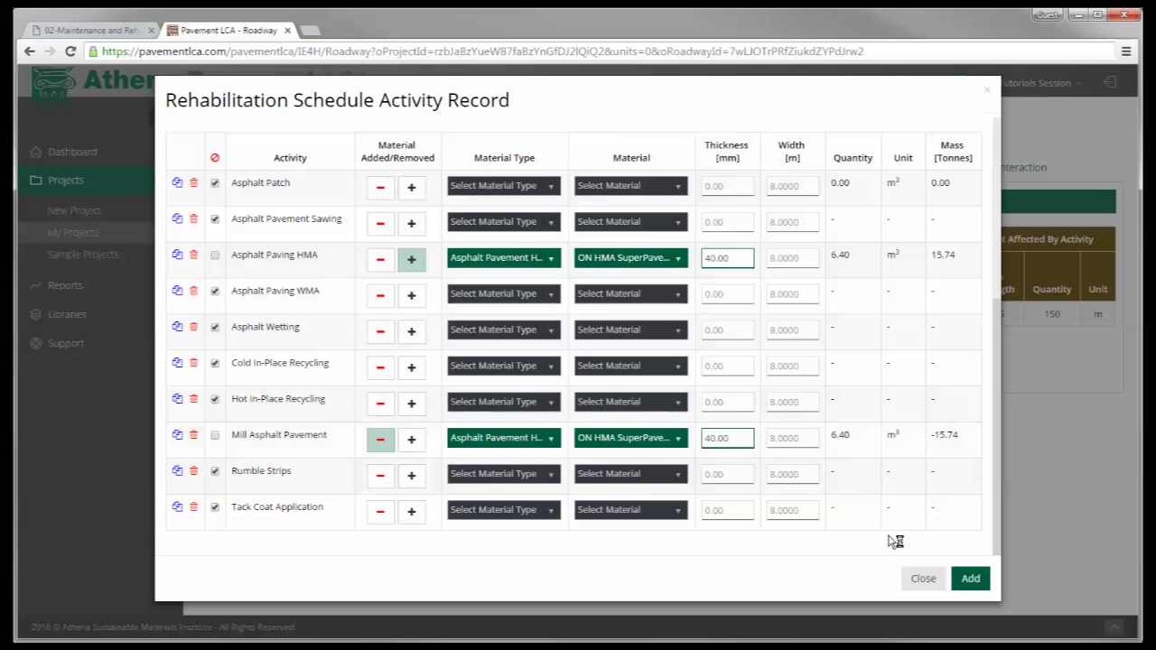
click(970, 578)
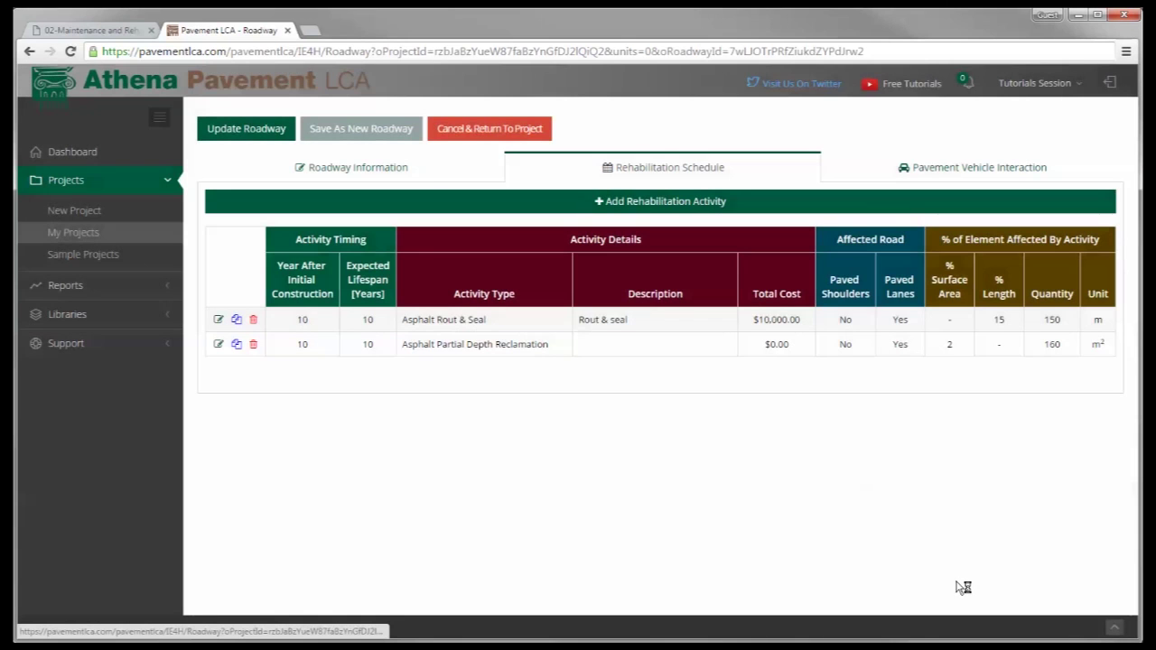
Start a new rehabilitation activity at year 20 after initial construction with an expected lifespan of 15 years.
click(652, 200)
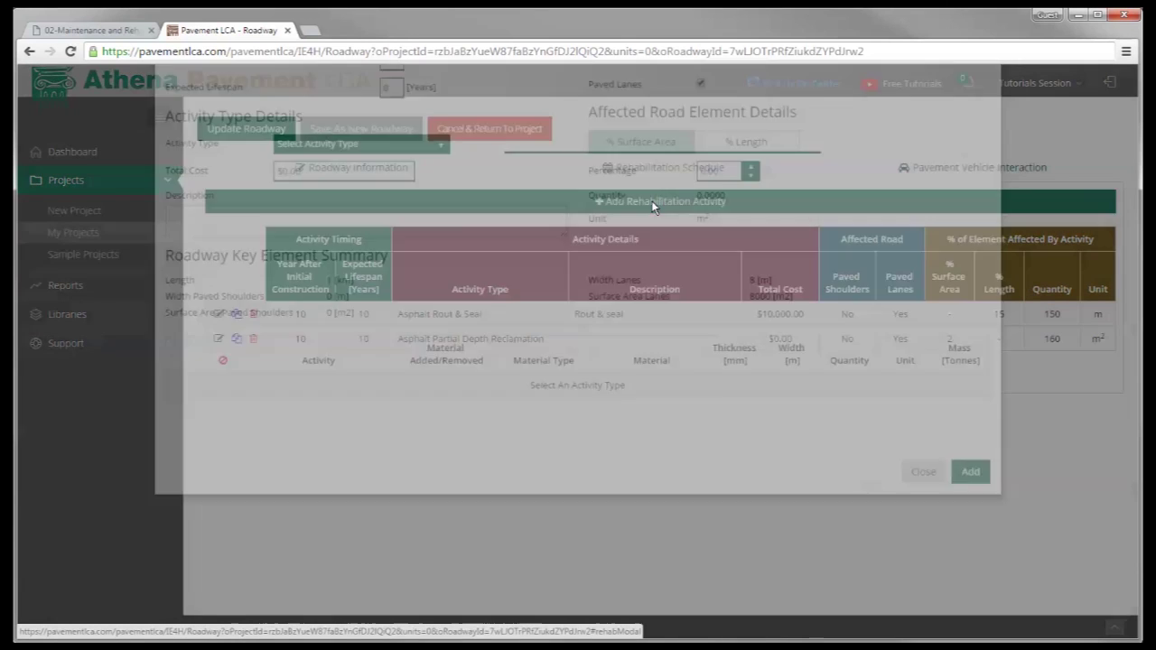
click(381, 168)
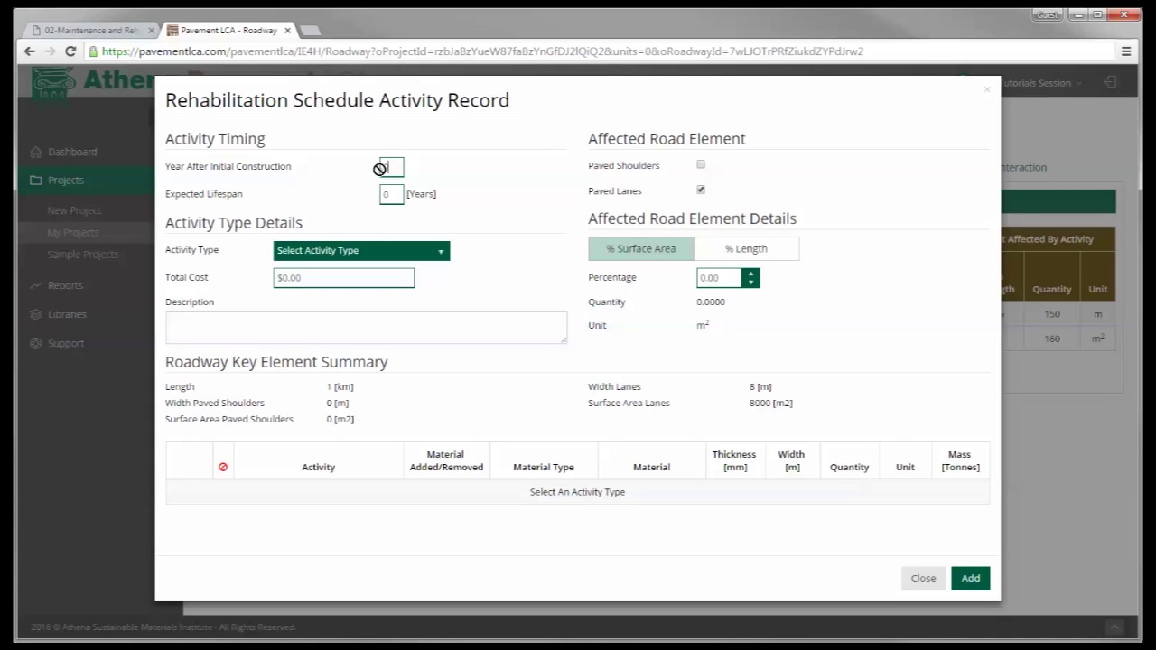
double_click(380, 169)
click(396, 193)
double_click(395, 193)
drag(402, 195, 381, 195)
text(15)
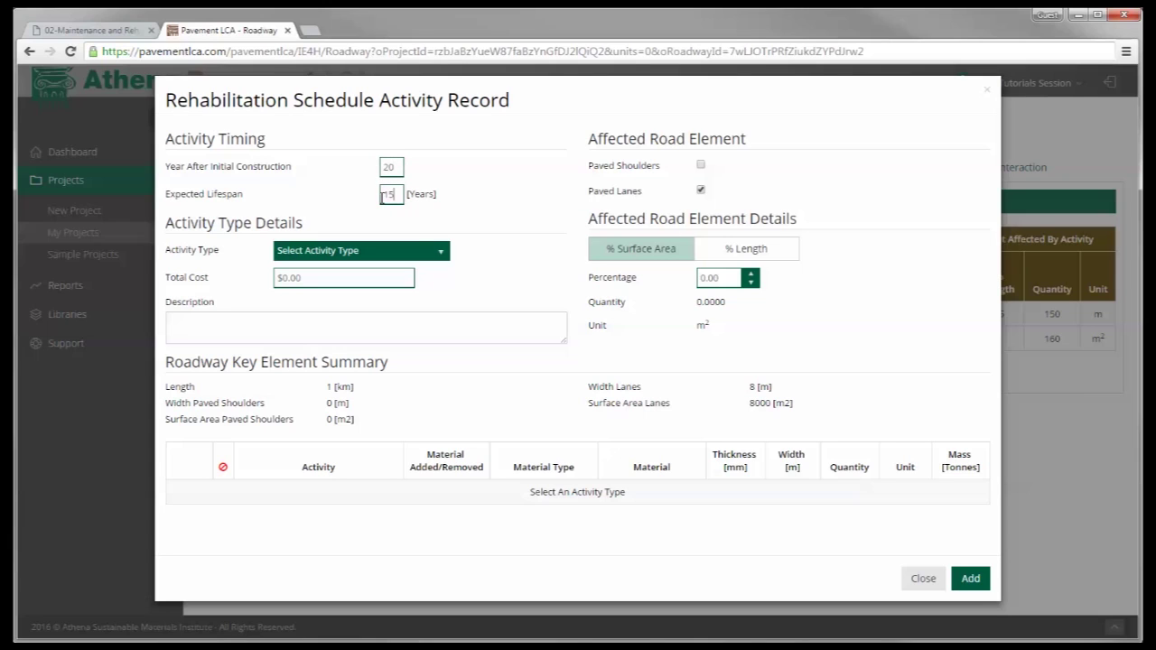
Set the activity type to Asphalt Partial Depth Reclamation, affecting 100% of the paved lanes' surface area.
click(446, 259)
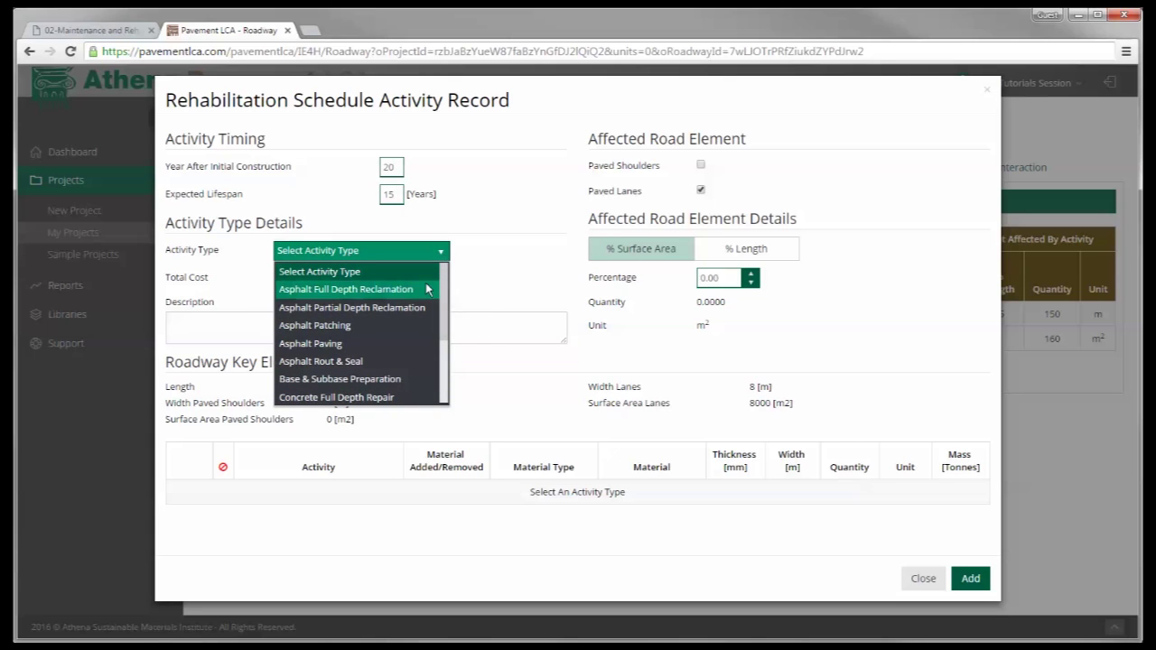
click(409, 309)
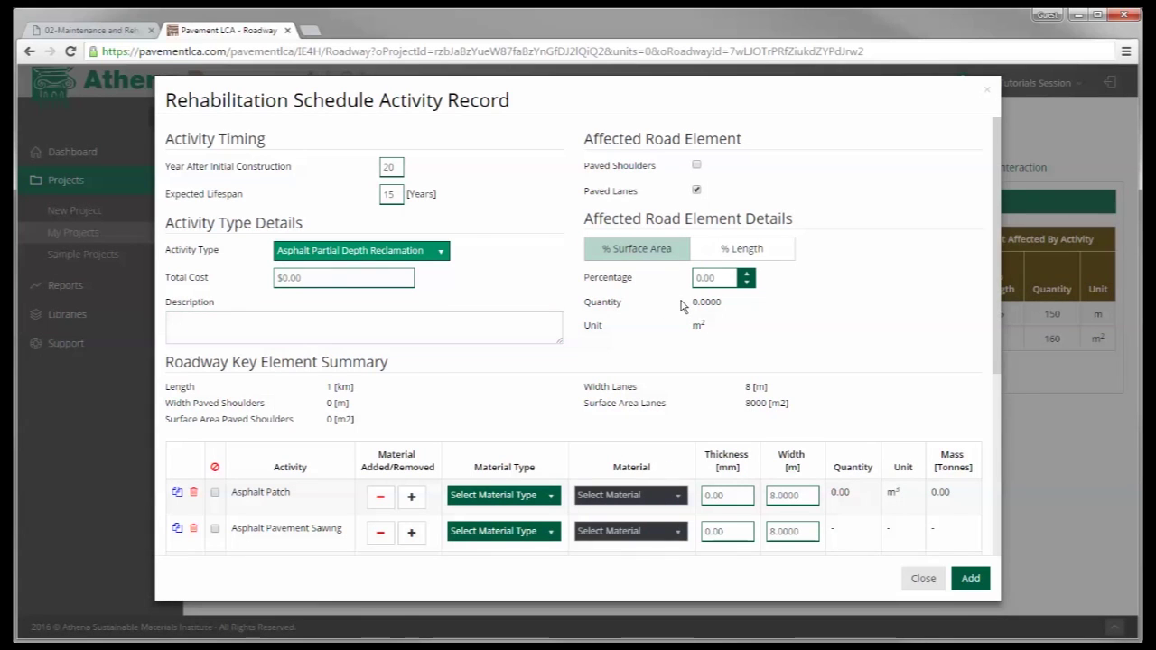
click(720, 278)
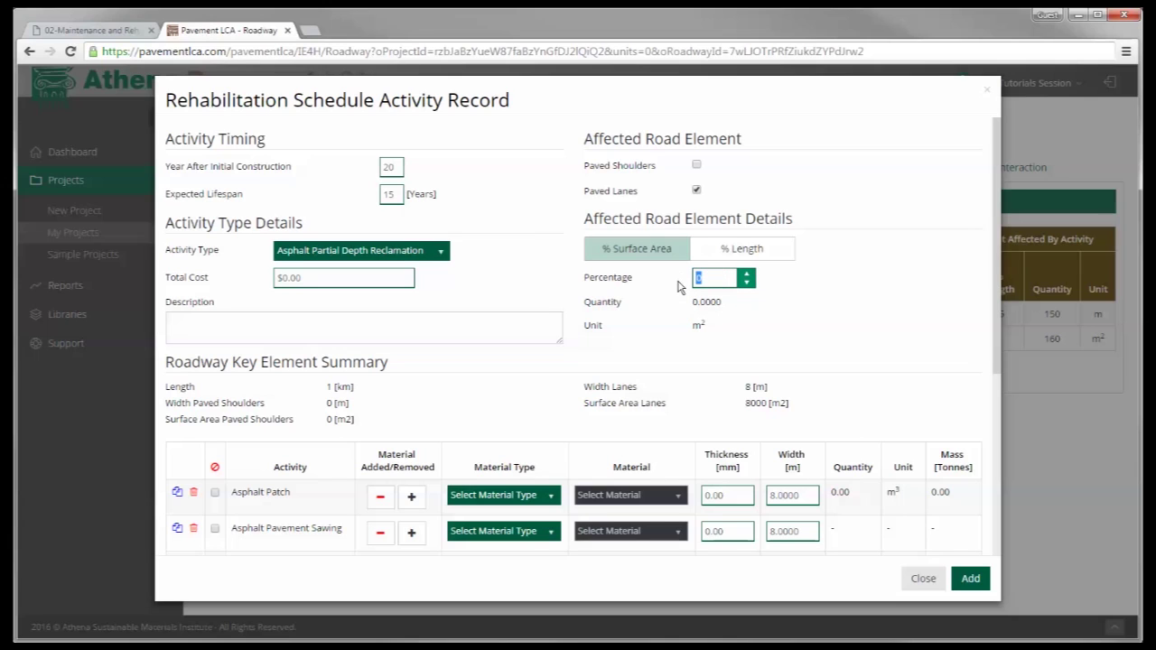
text(100)
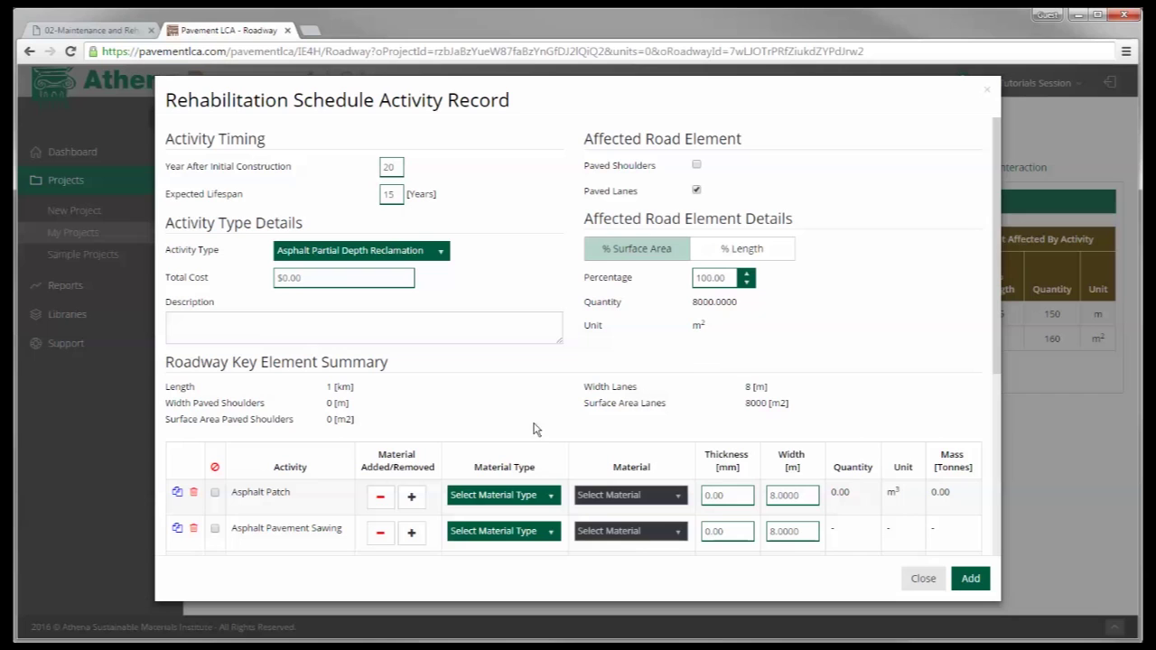
Exclude every sub-activity of the partial depth reclamation except Mill Asphalt Pavement.
scroll(533, 432, down, 3)
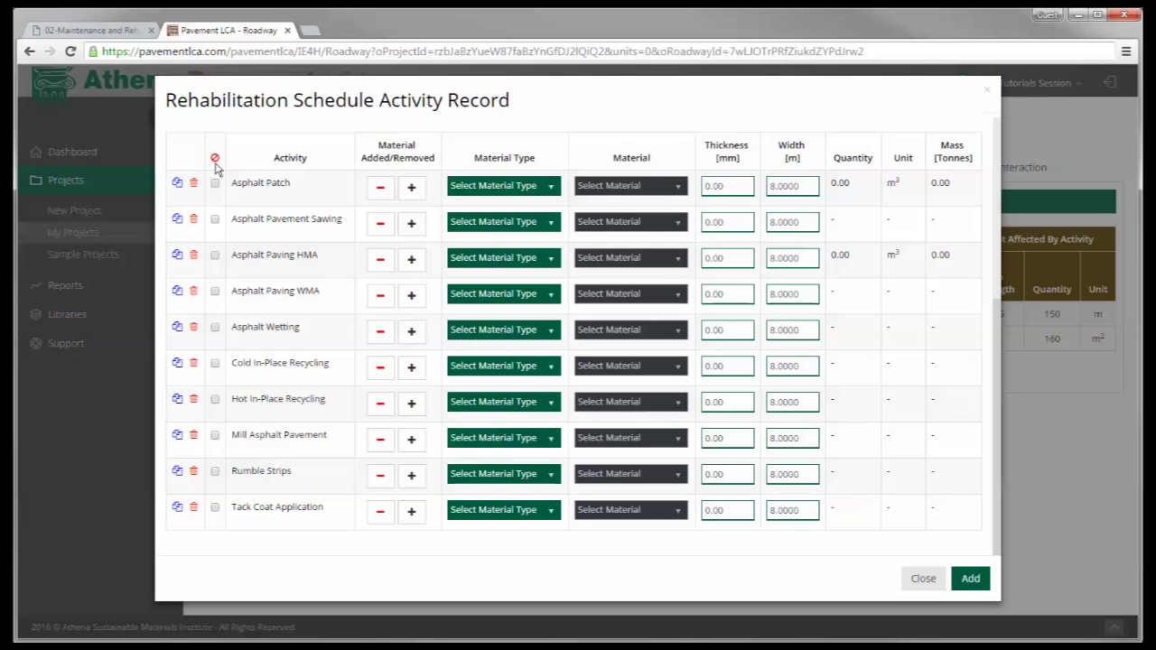
click(215, 159)
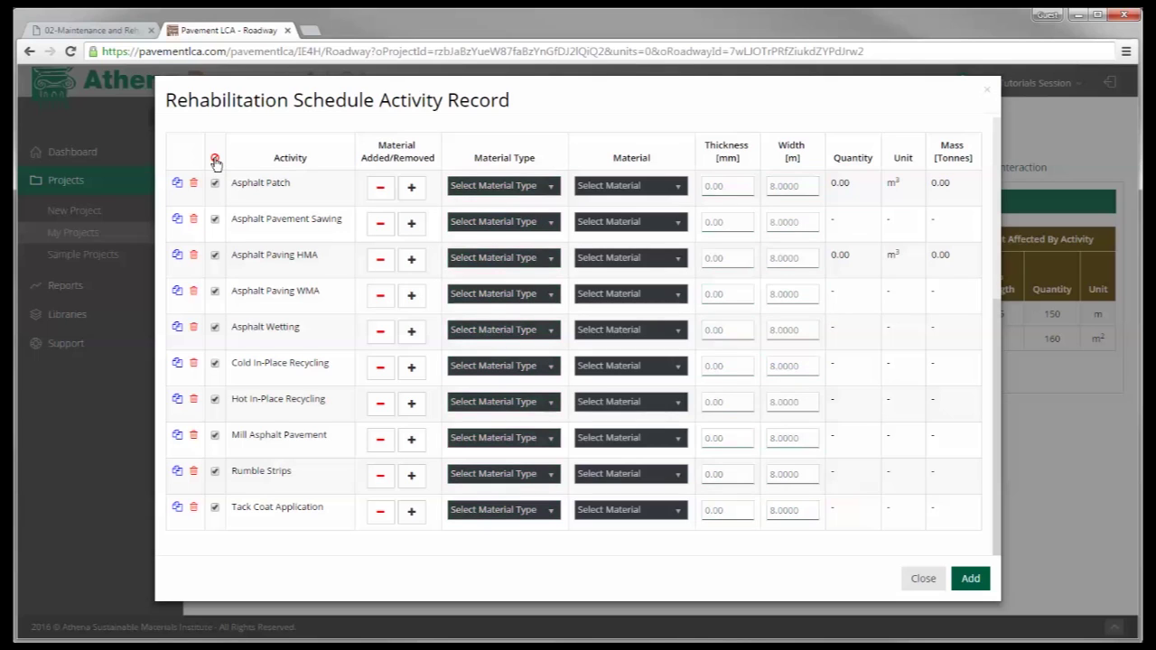
click(214, 438)
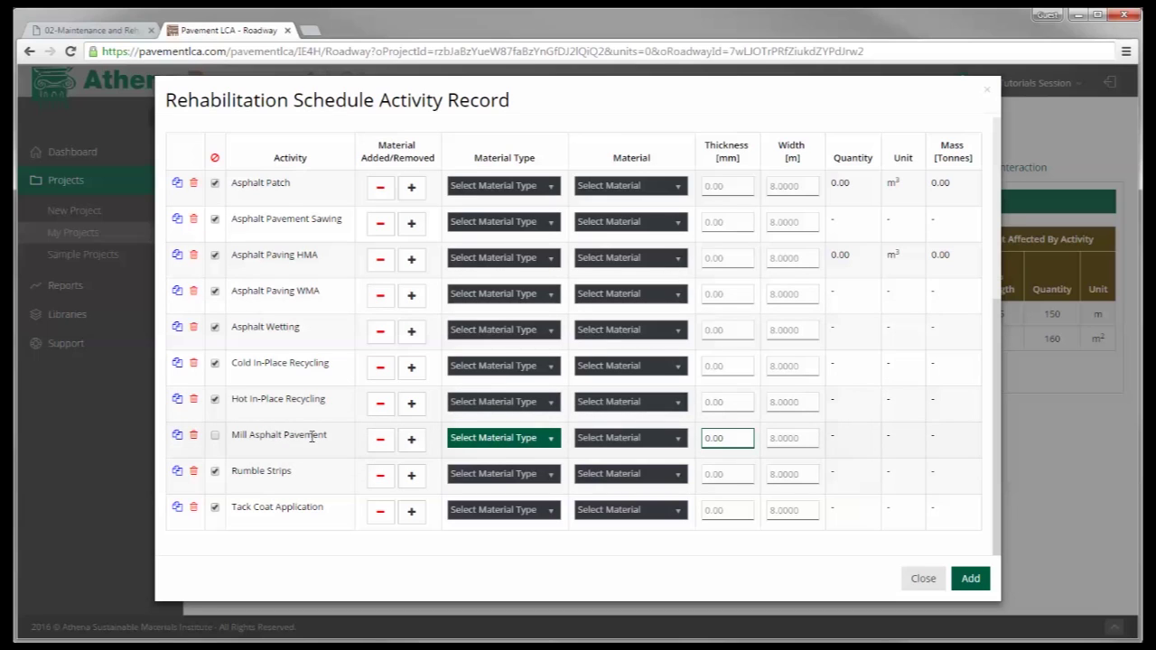
Set the year-20 Mill Asphalt Pavement row to remove ON HMA SuperPave 12.5 from the Asphalt Pavement HMA material type.
click(380, 439)
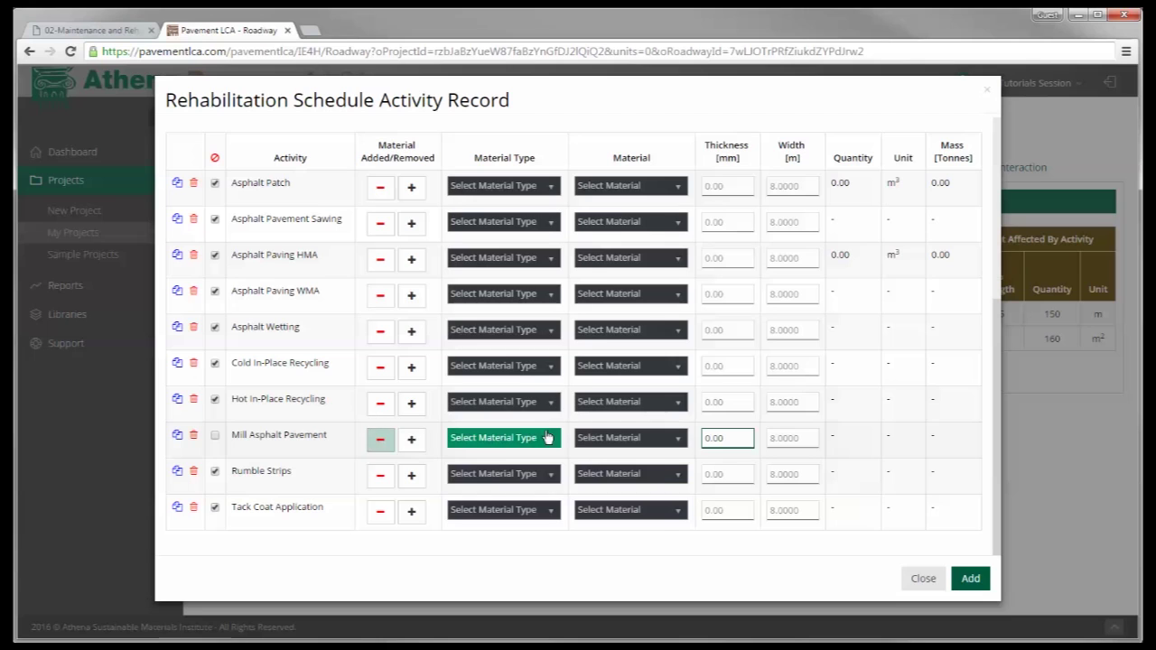
click(552, 449)
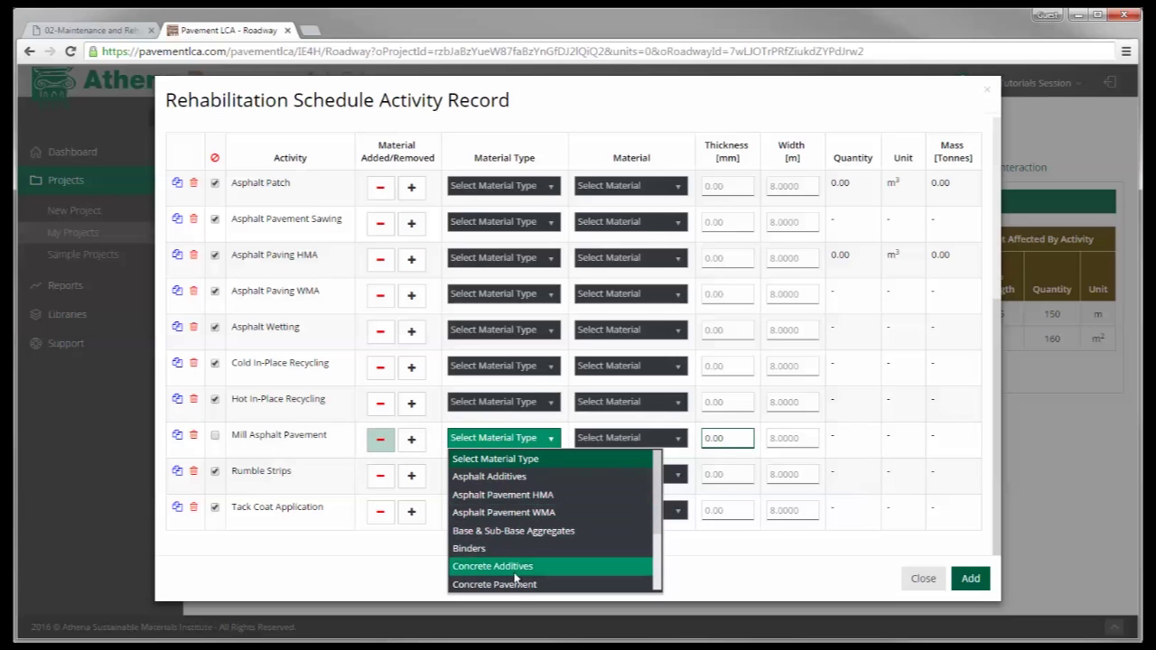
click(531, 495)
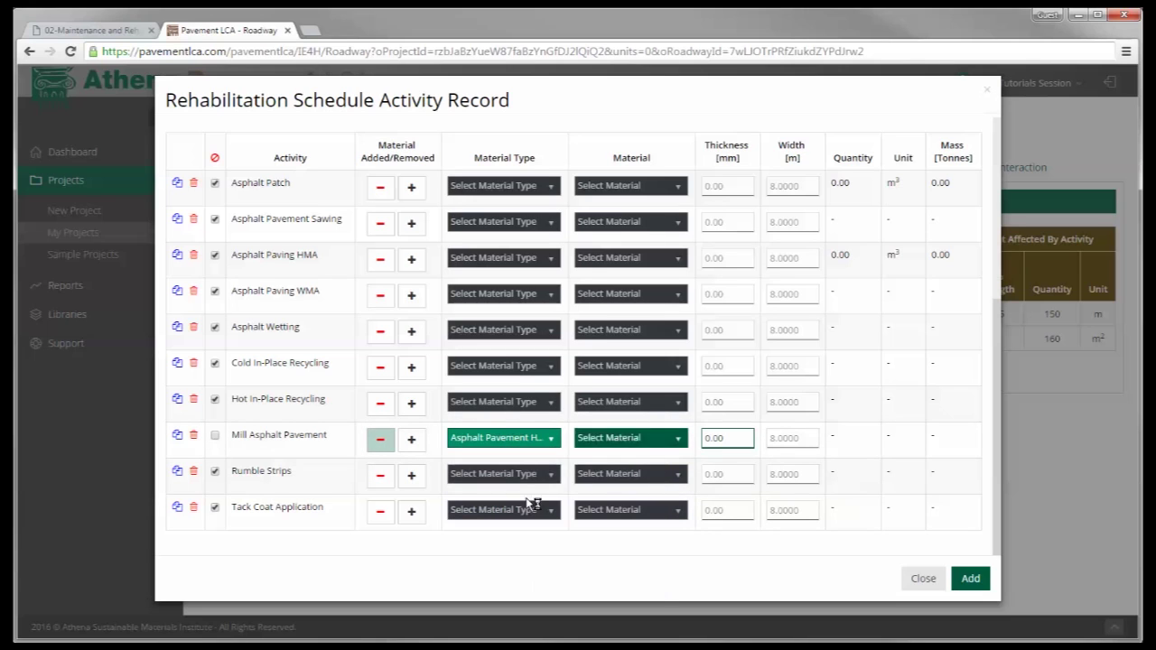
click(679, 441)
key(End)
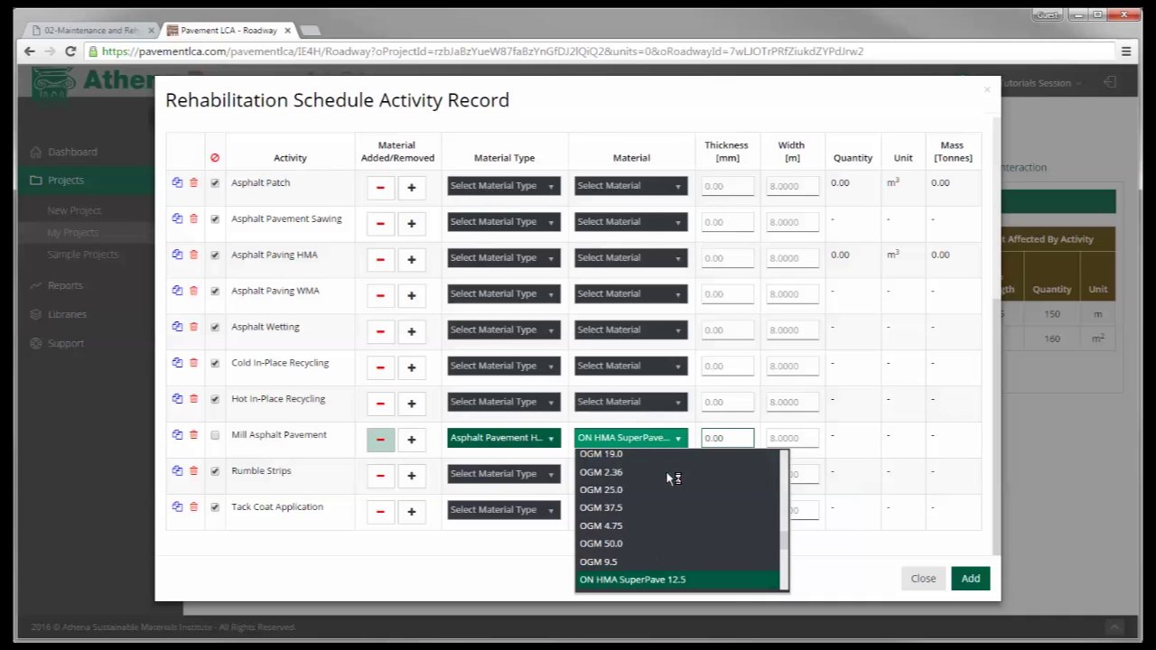
click(648, 580)
Set the milling thickness to 40 mm and add the year-20 partial depth reclamation to the schedule.
click(733, 438)
text(0)
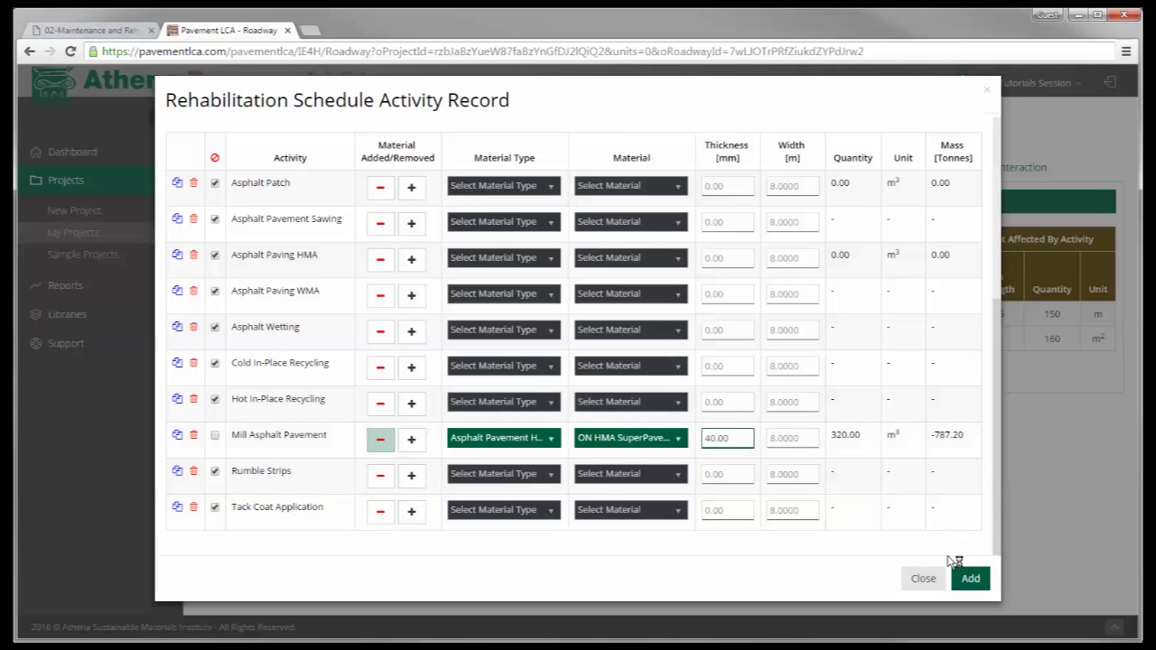
click(970, 579)
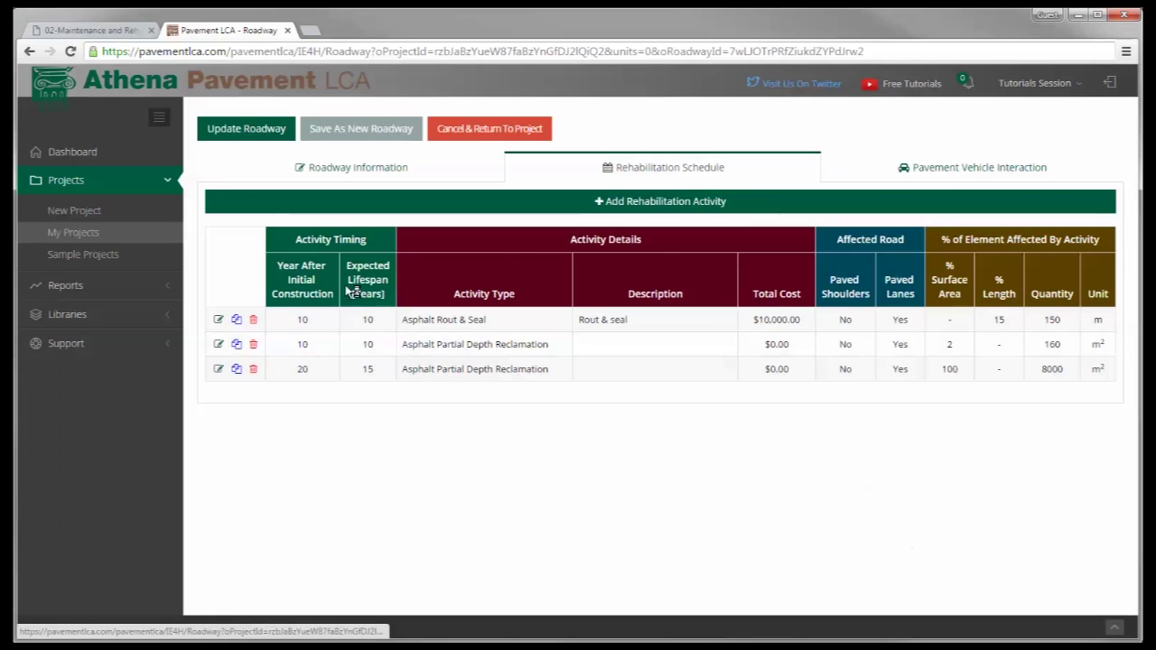
Start another rehabilitation activity at year 20 with an expected lifespan of 15 years.
click(630, 206)
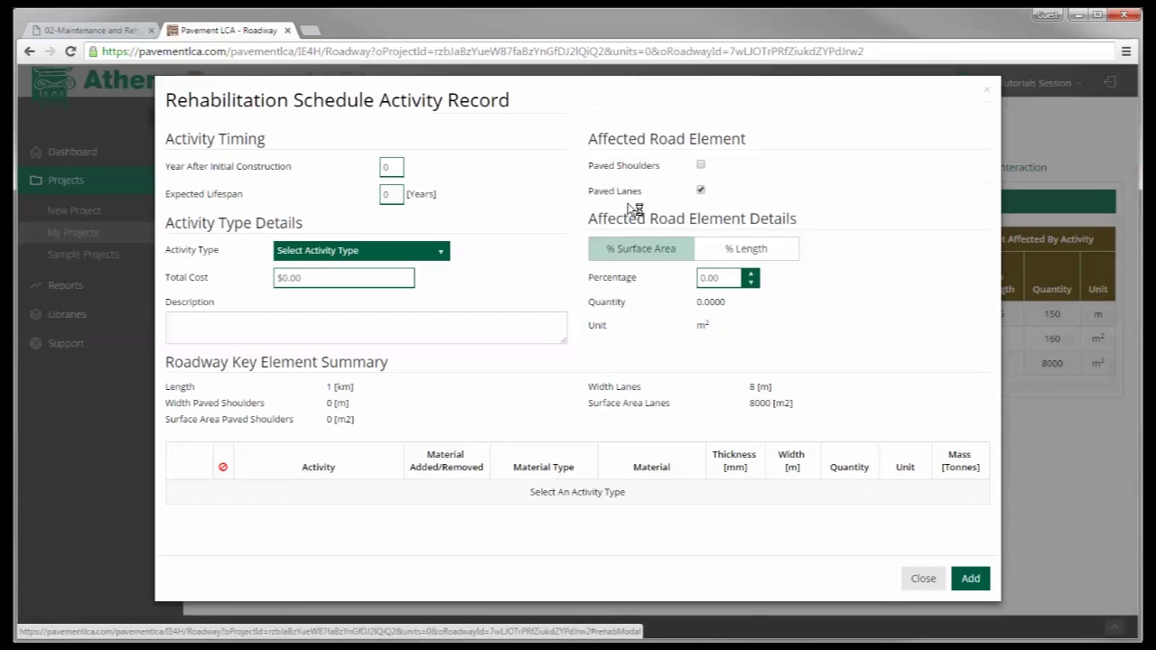
double_click(391, 166)
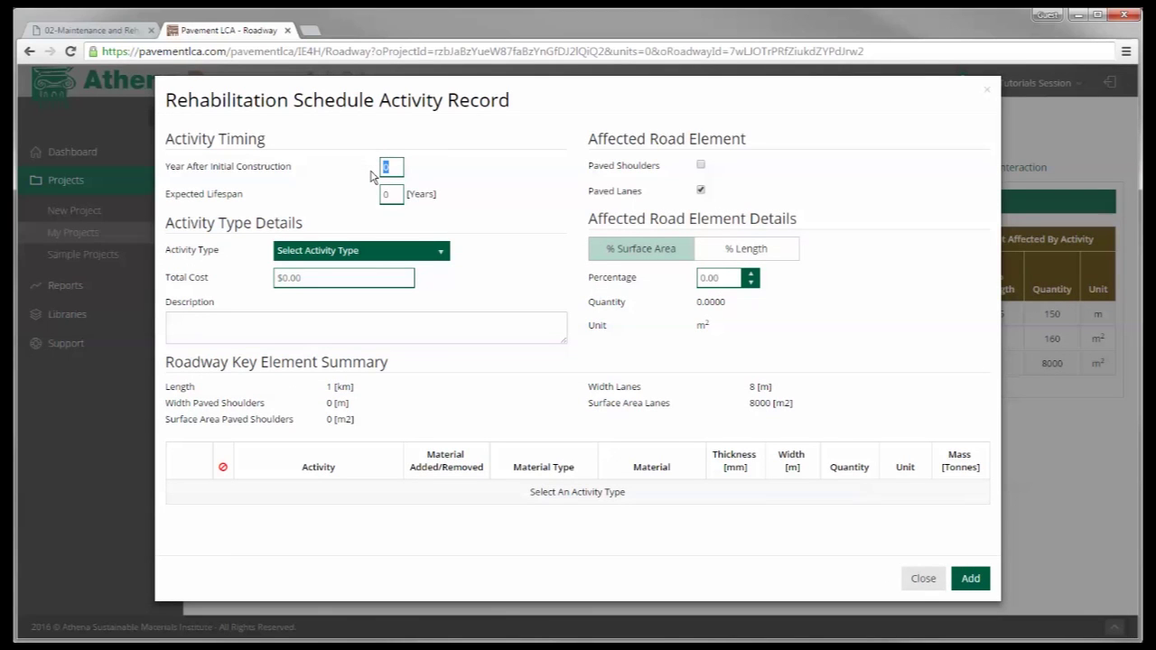
text(20)
Set the activity type to Asphalt Paving and the affected surface area to 100%.
click(438, 252)
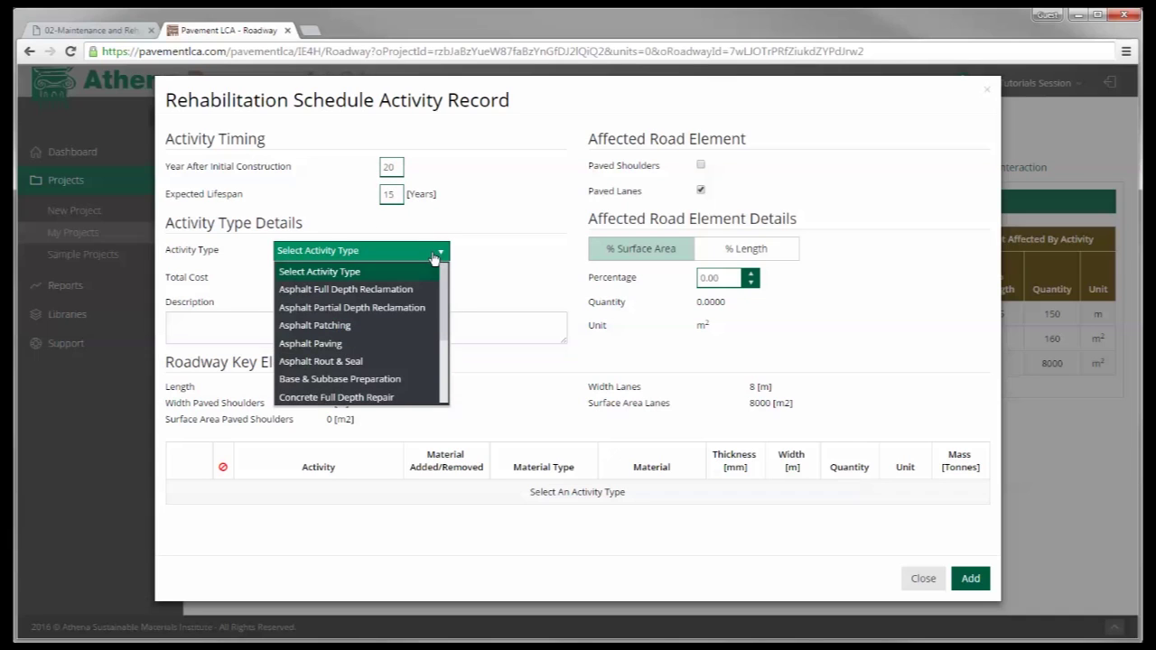
click(371, 345)
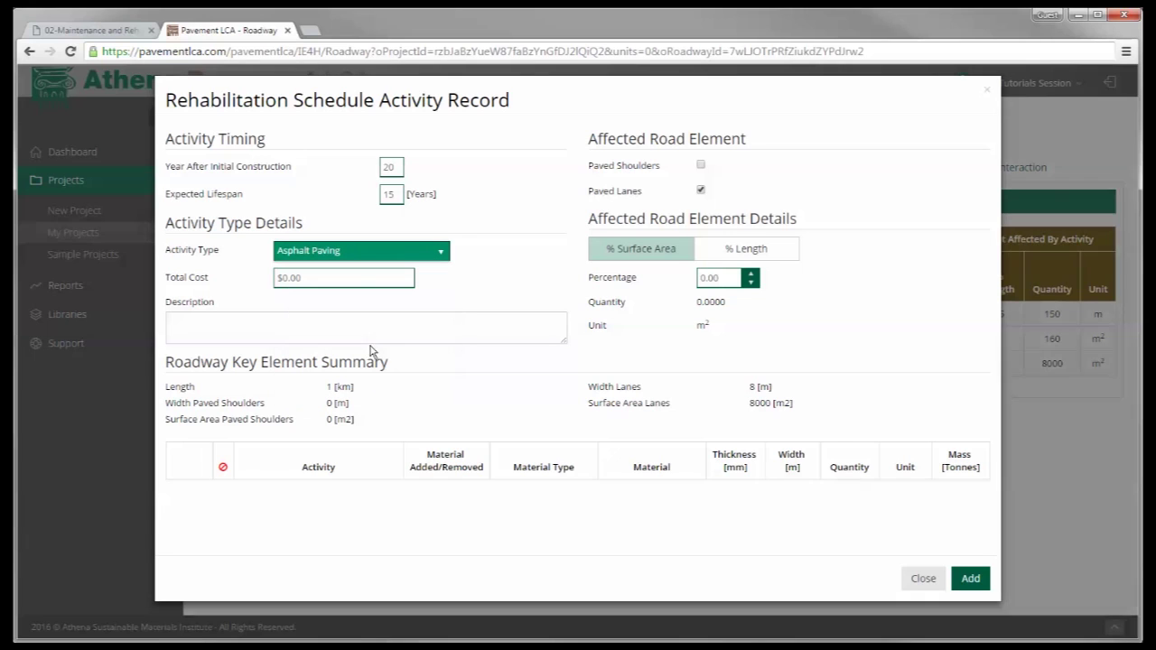
click(717, 281)
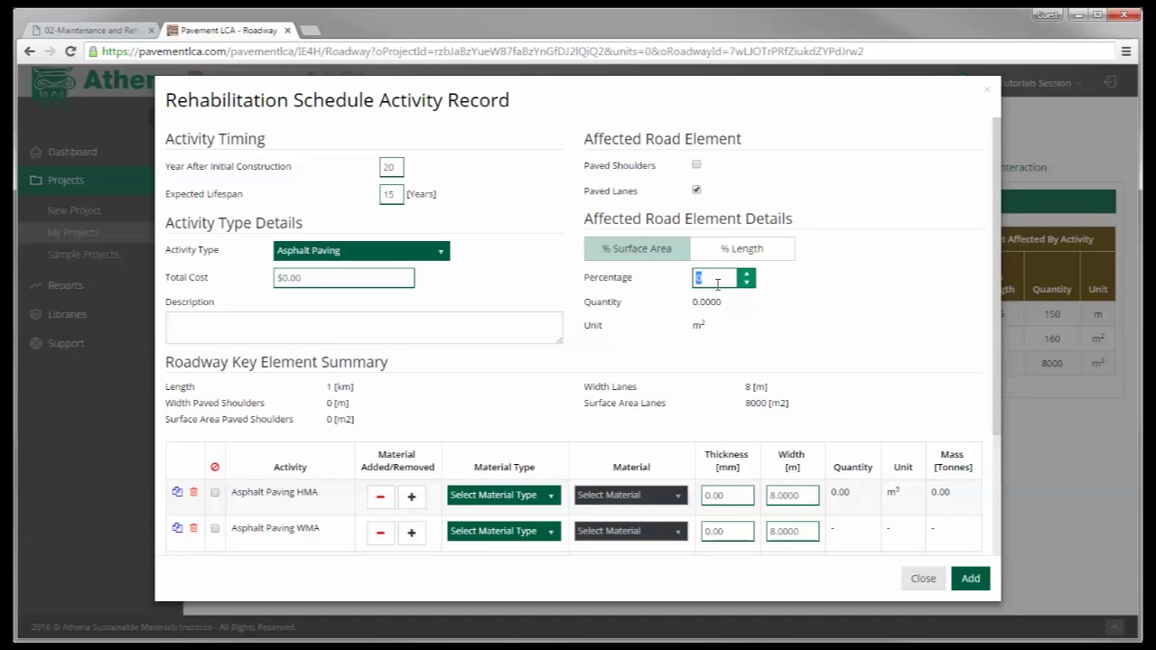
click(712, 303)
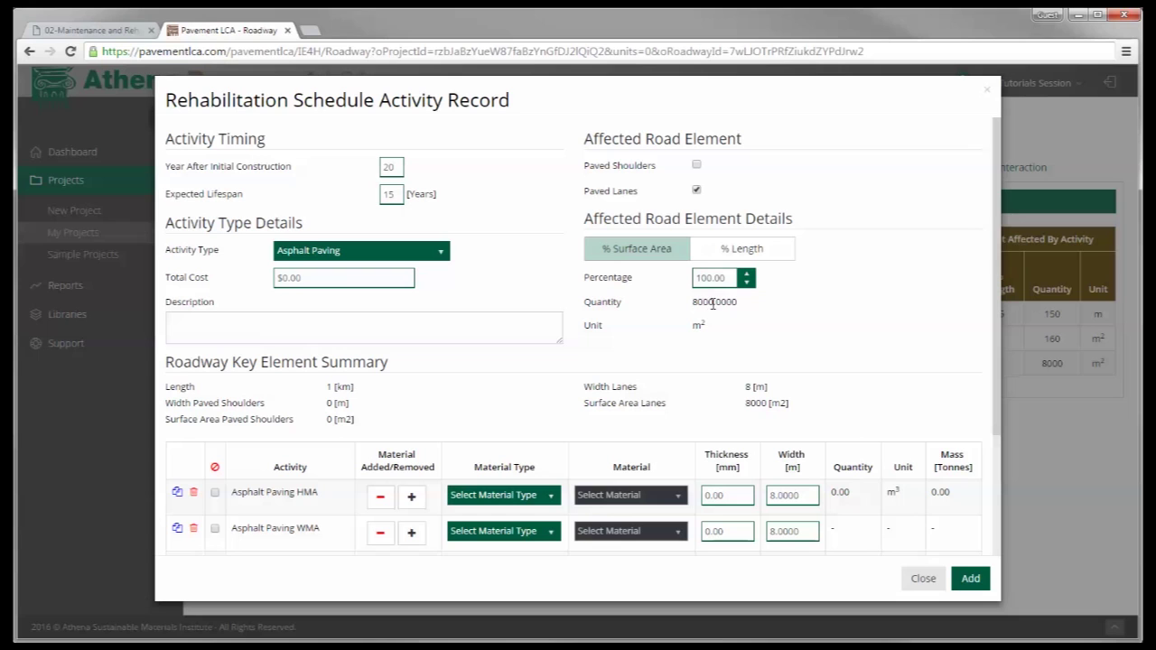
Exclude every Asphalt Paving sub-activity except Asphalt Paving HMA and Tack Coat Application.
scroll(253, 436, down, 3)
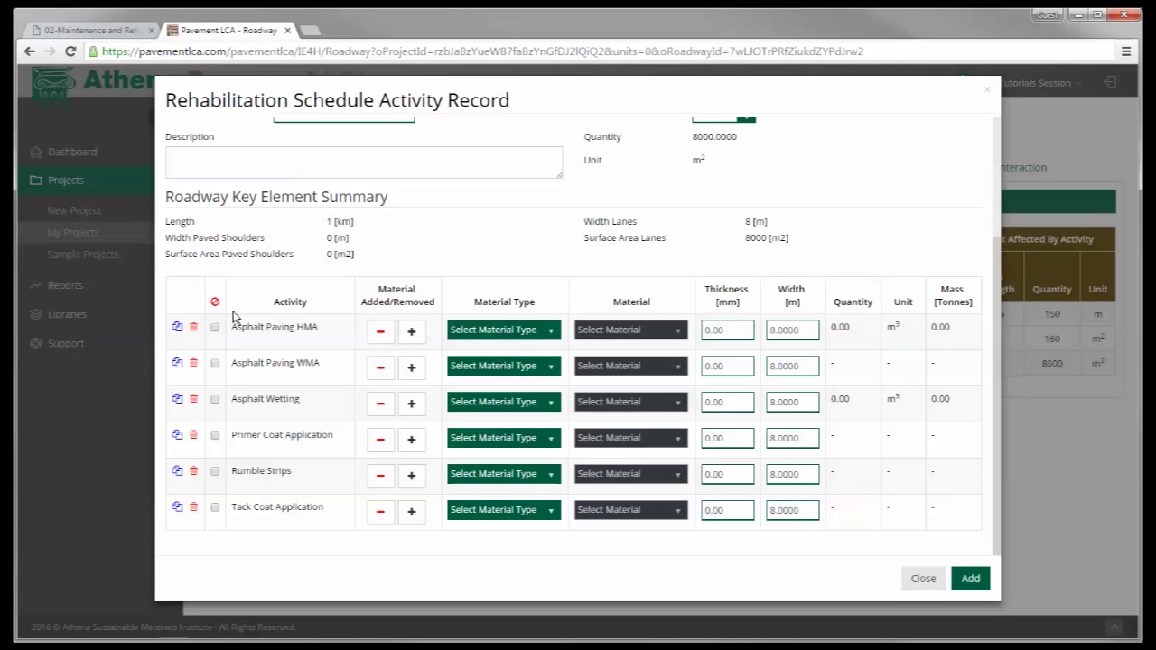
scroll(268, 322, up, 3)
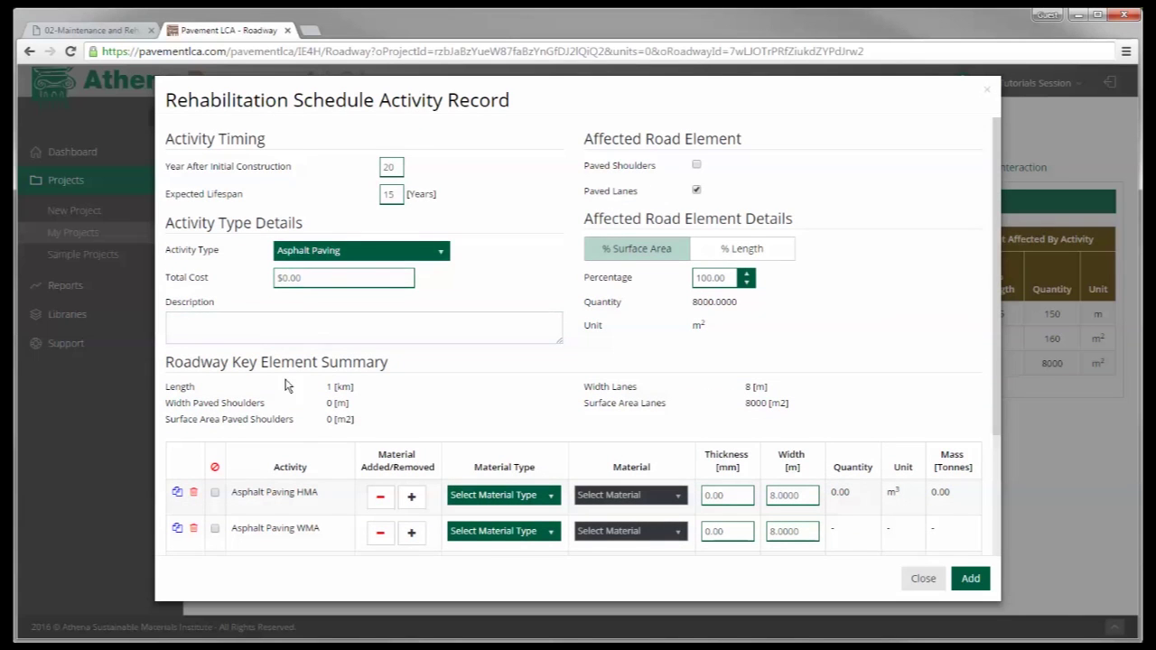
scroll(292, 392, down, 3)
click(217, 305)
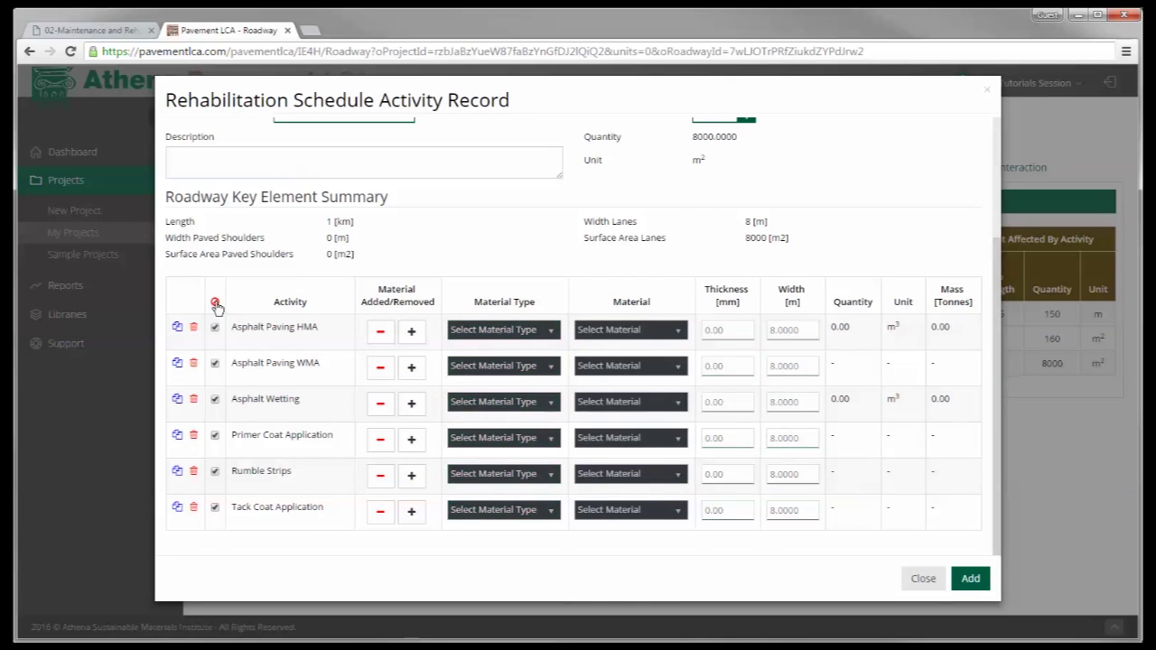
click(215, 511)
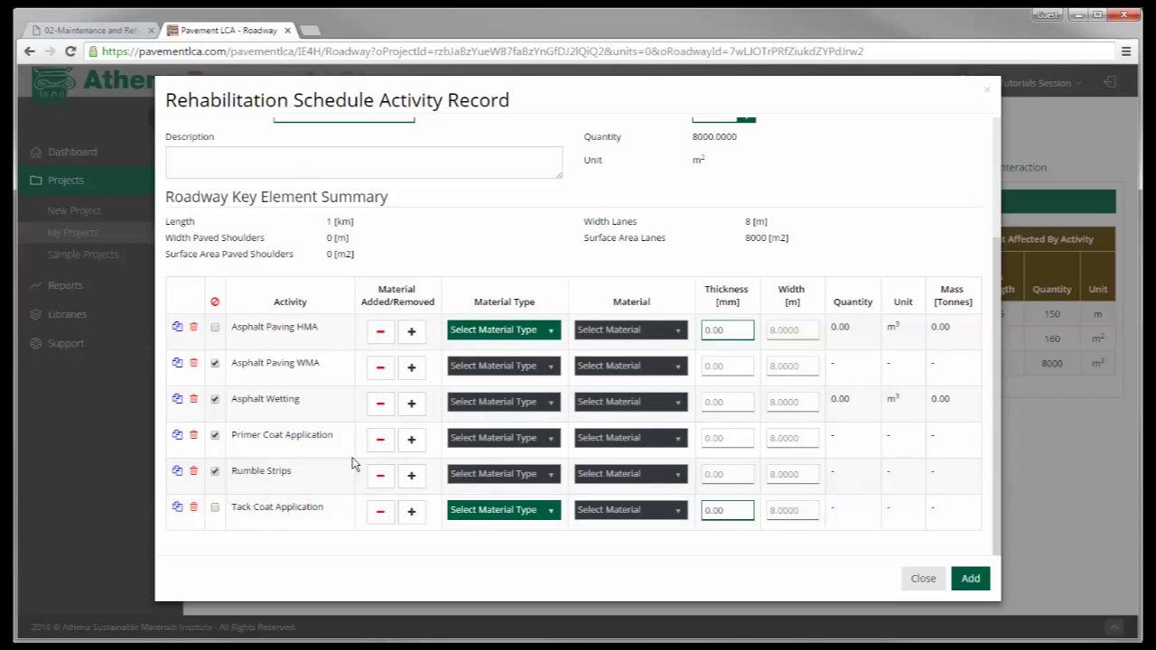
Set Asphalt Paving HMA to add ON HMA SuperPave 12.5 from the Asphalt Pavement HMA material type for the year-20 paving.
click(411, 334)
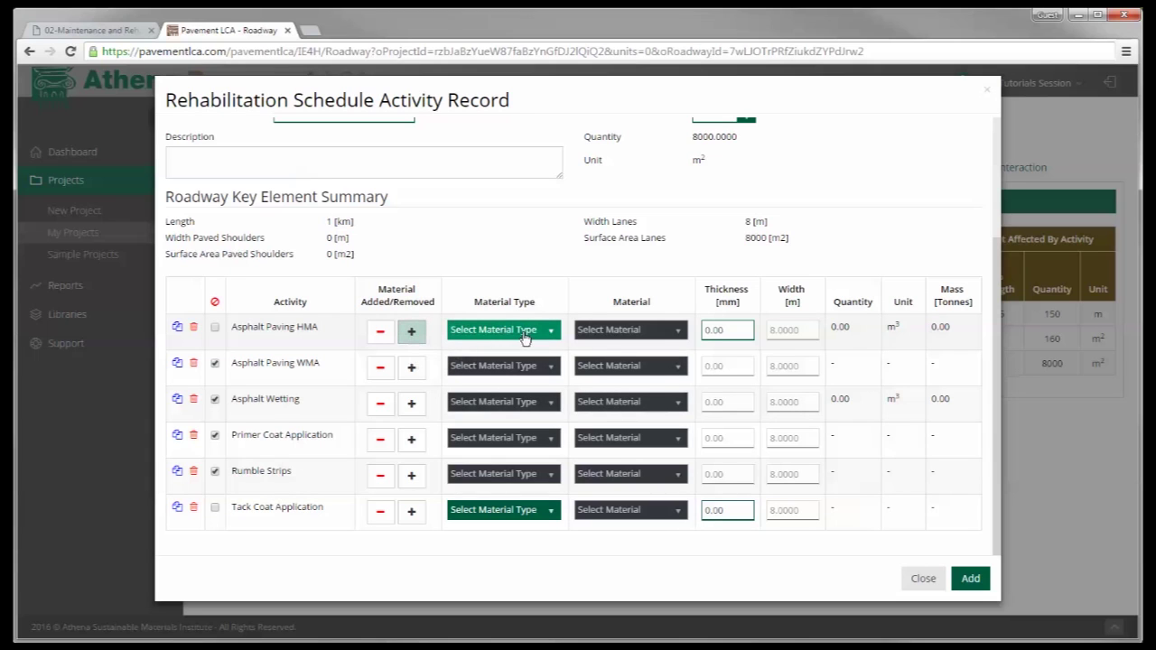
click(553, 342)
click(505, 368)
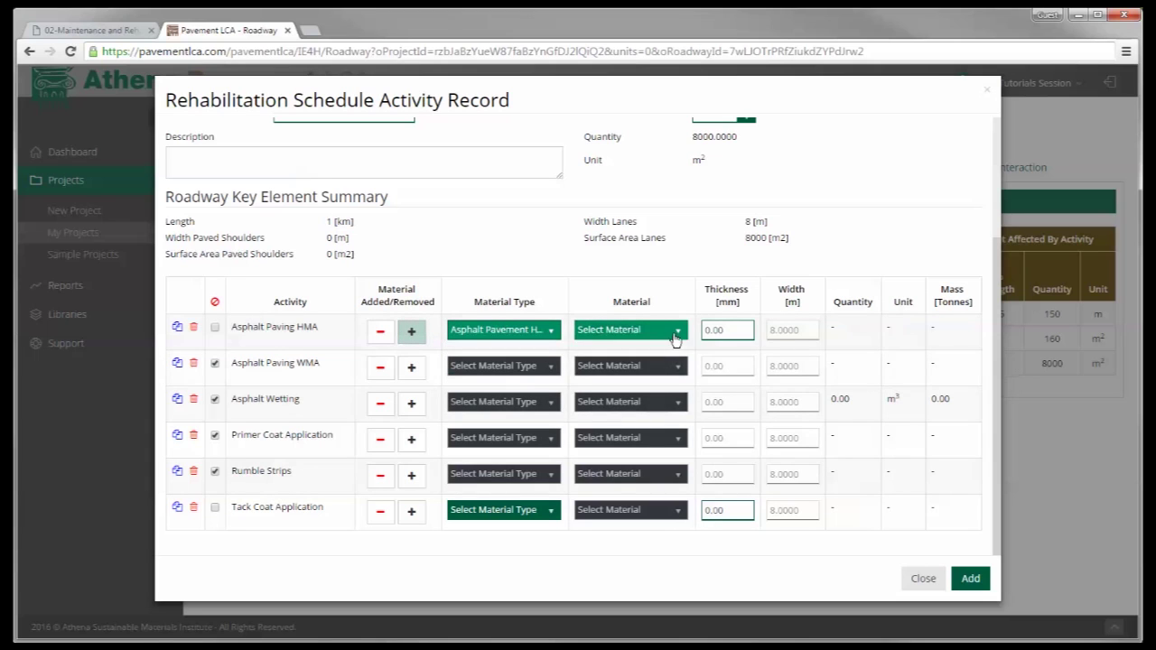
click(676, 333)
scroll(671, 348, down, 6)
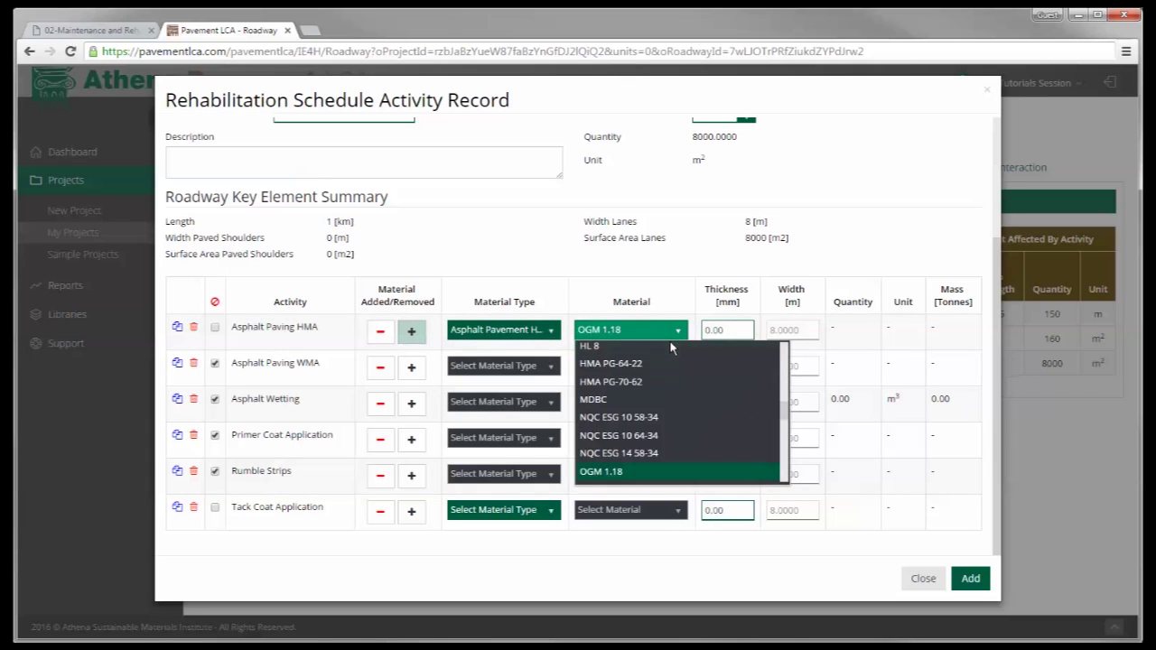
click(668, 463)
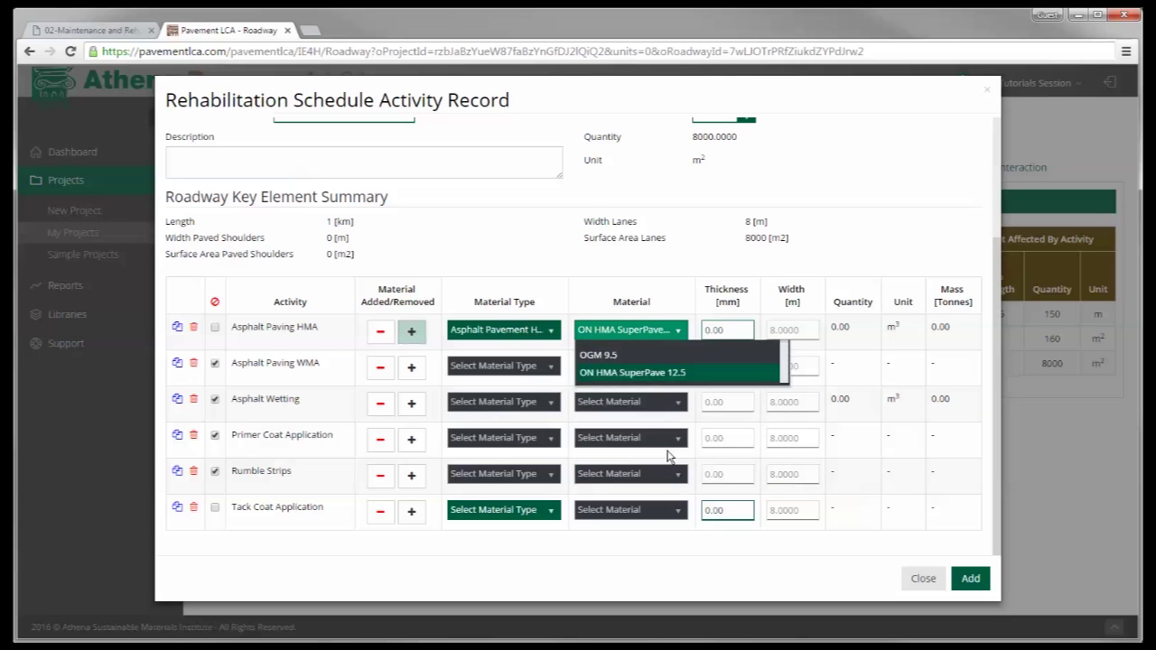
Set the Asphalt Paving HMA layer thickness to 40 mm.
click(723, 331)
key(ctrl+a)
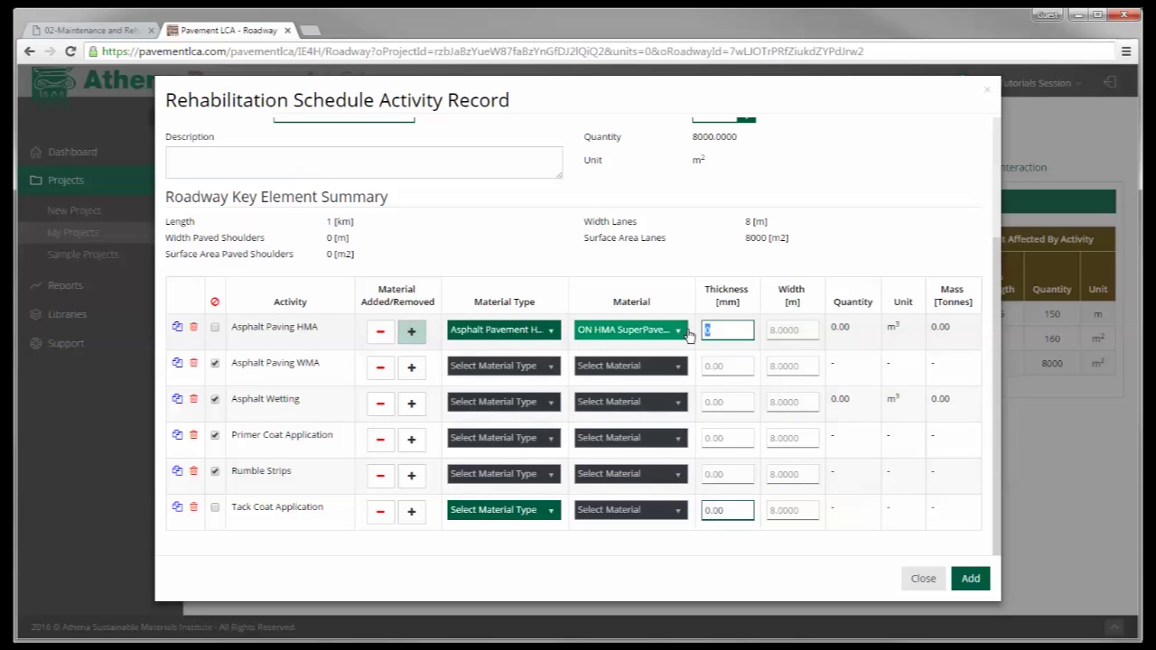
text(40)
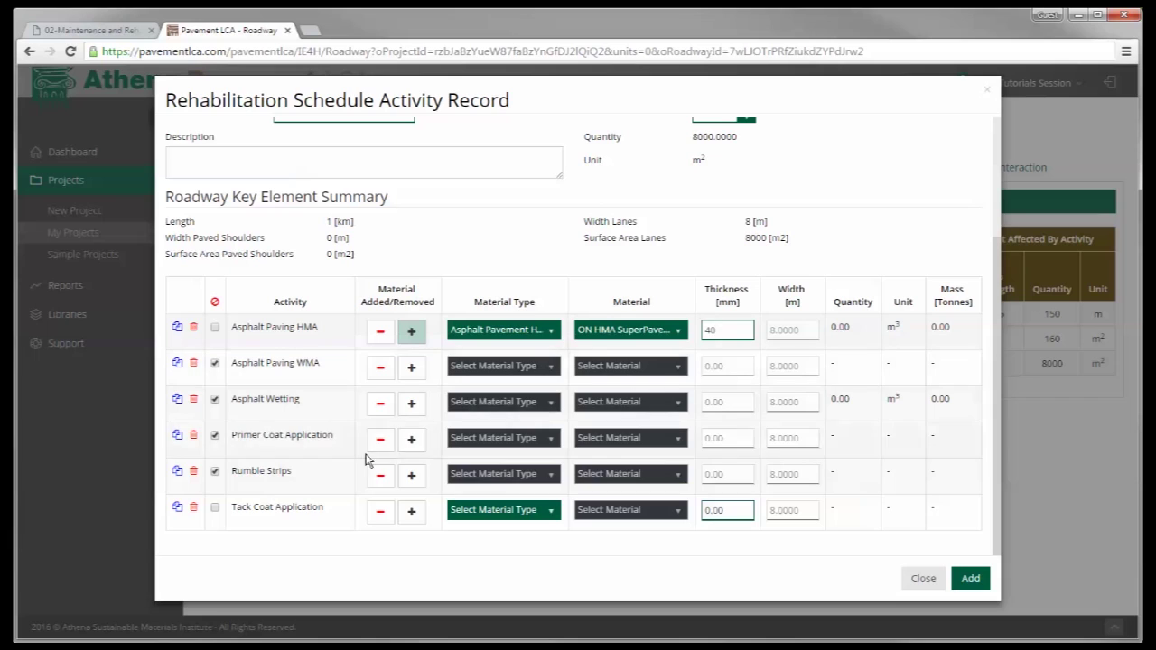
Set Tack Coat Application to add 1 mm of Emulsified Asphalt Tack Coat from Binders, and add the year-20 paving activity to the schedule.
click(411, 513)
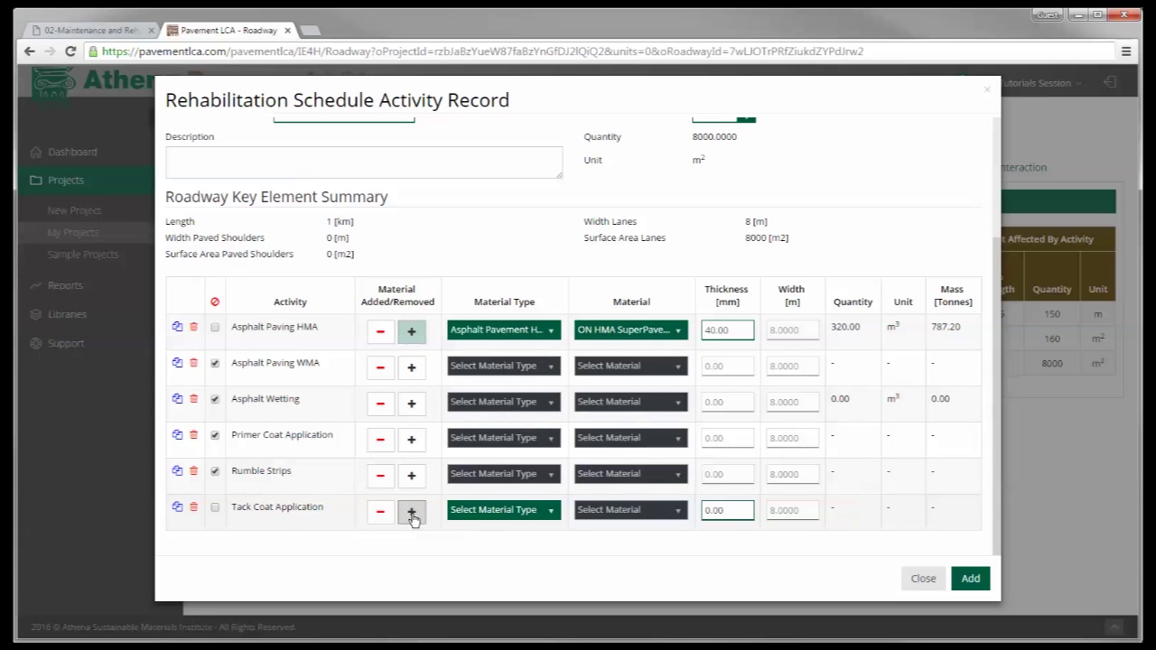
click(549, 511)
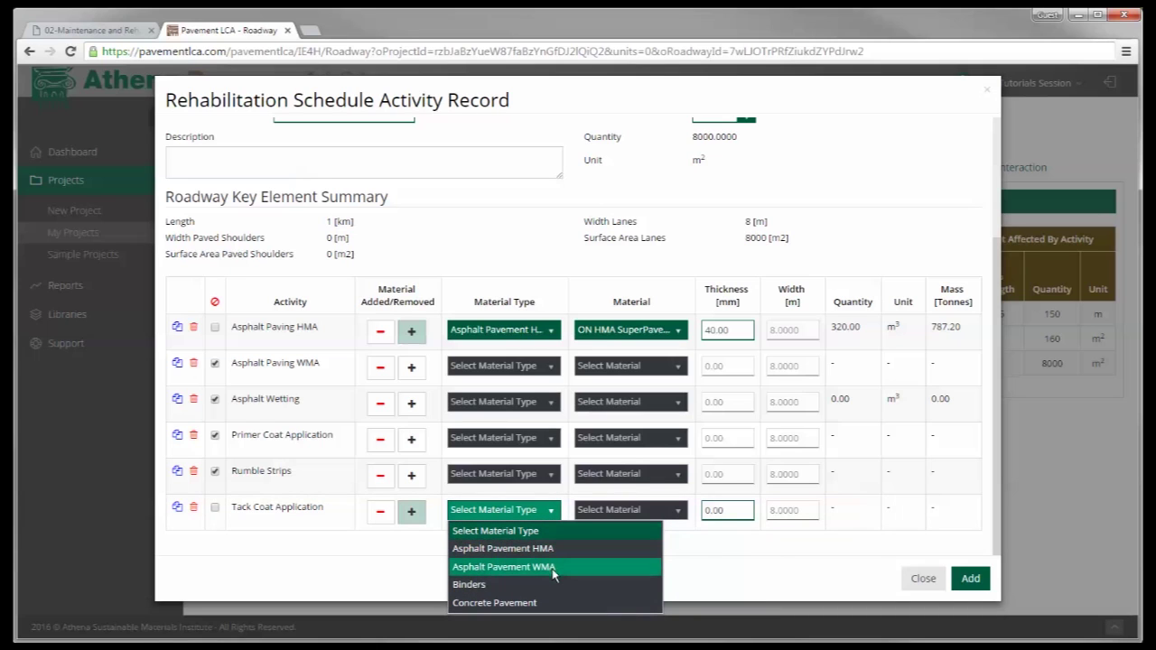
click(489, 585)
click(677, 511)
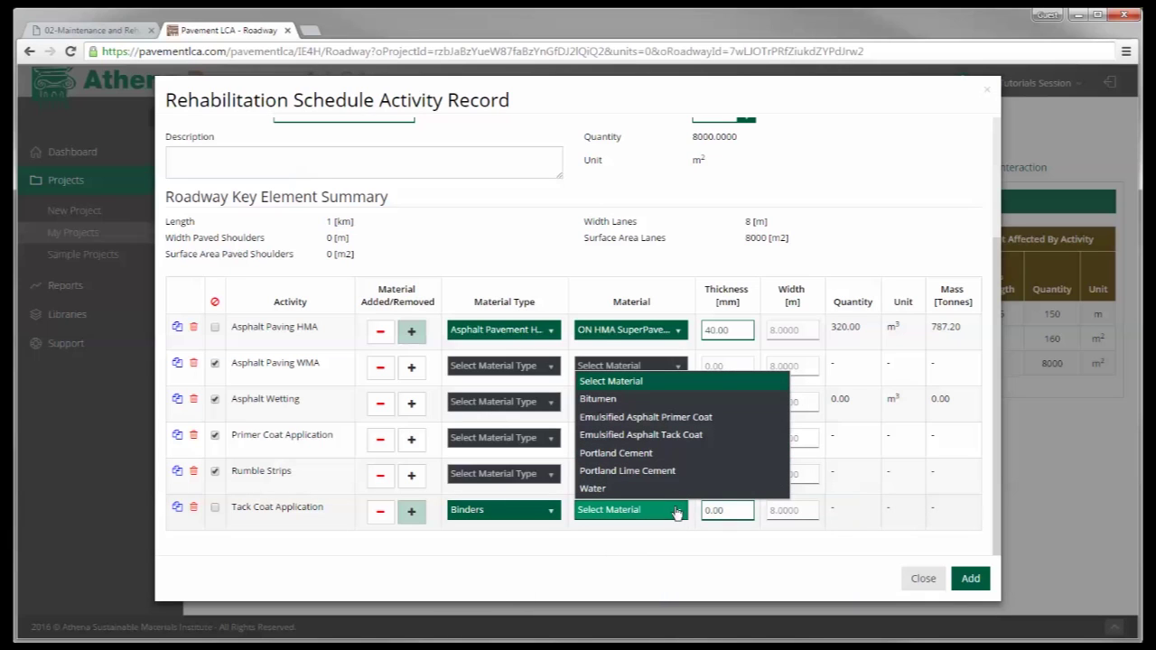
click(667, 437)
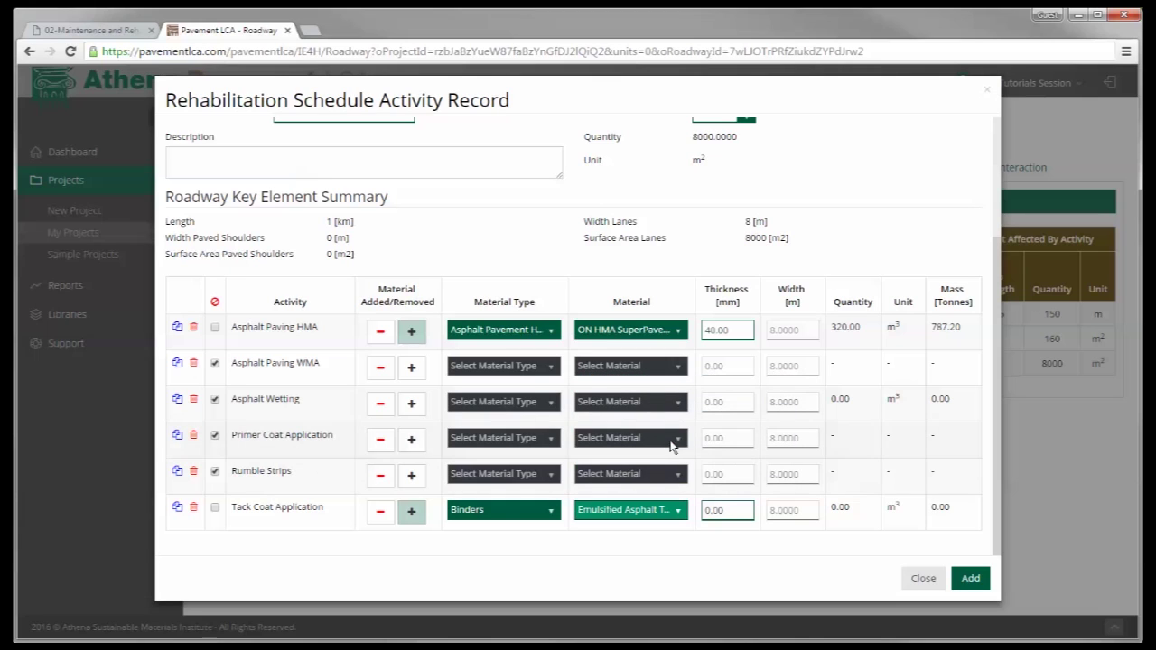
click(735, 510)
text(0)
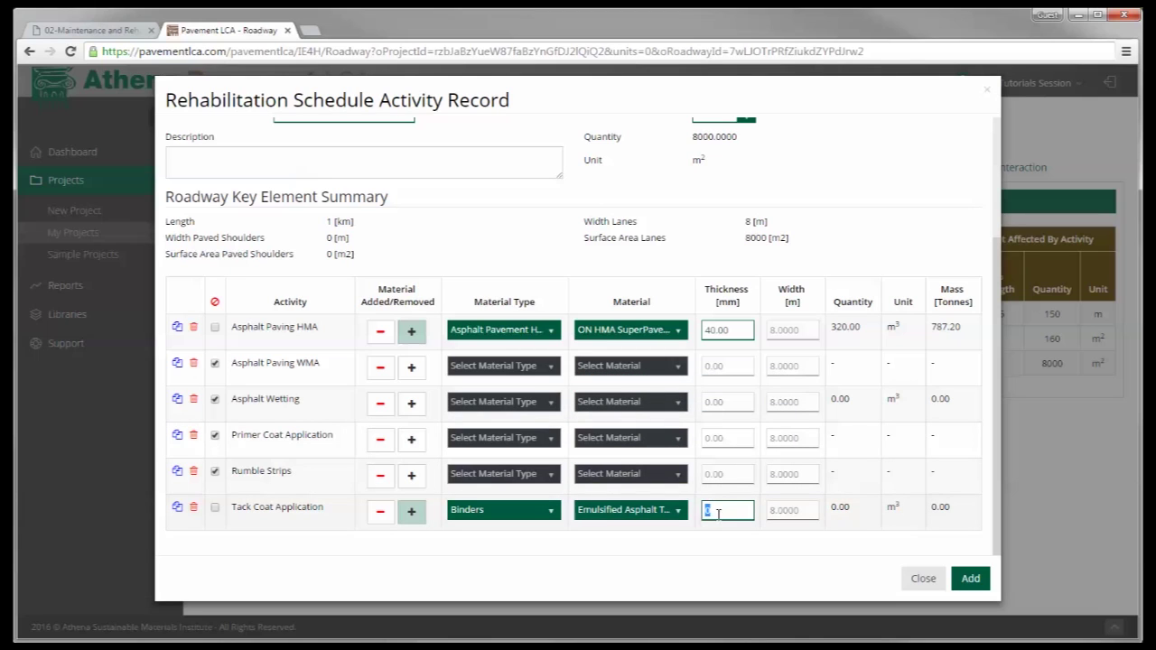
text(1)
click(970, 578)
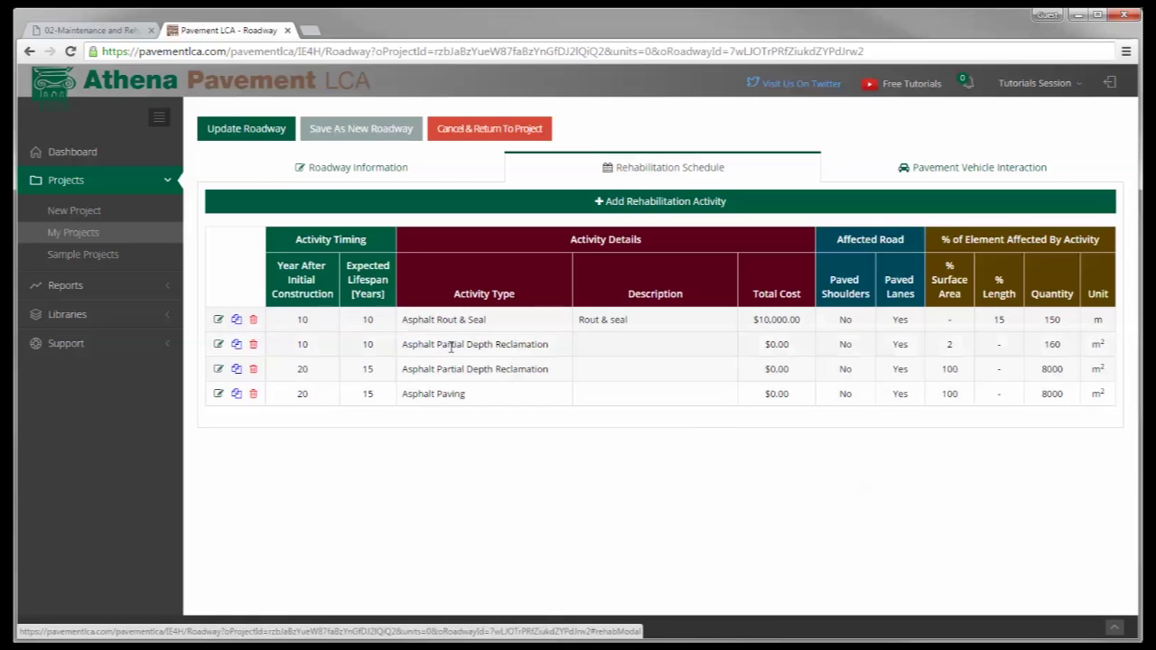
Duplicate the year-10 Asphalt Rout & Seal activity and save the copy with year 30 and 30% of the length affected.
click(236, 322)
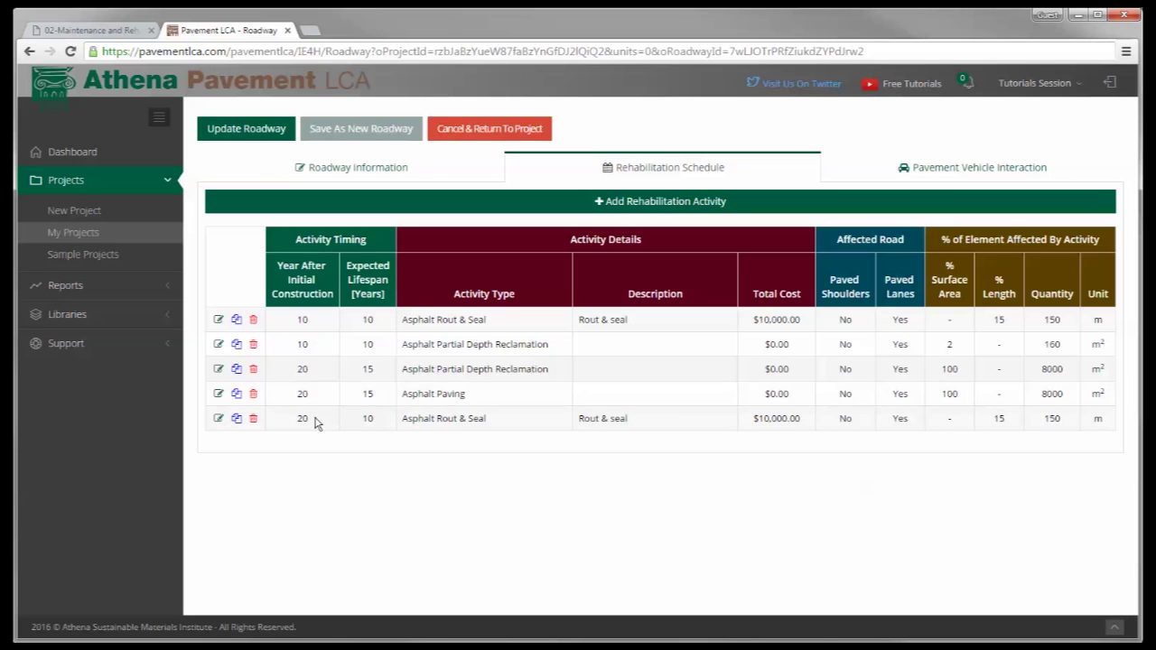
click(217, 419)
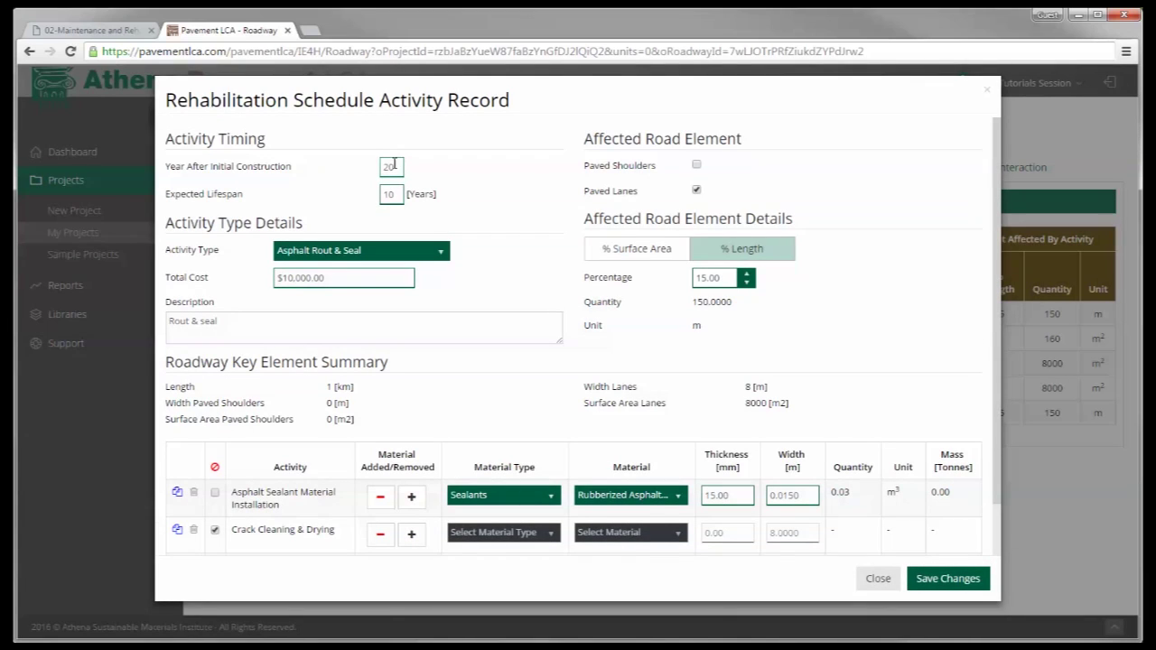
double_click(381, 167)
double_click(726, 280)
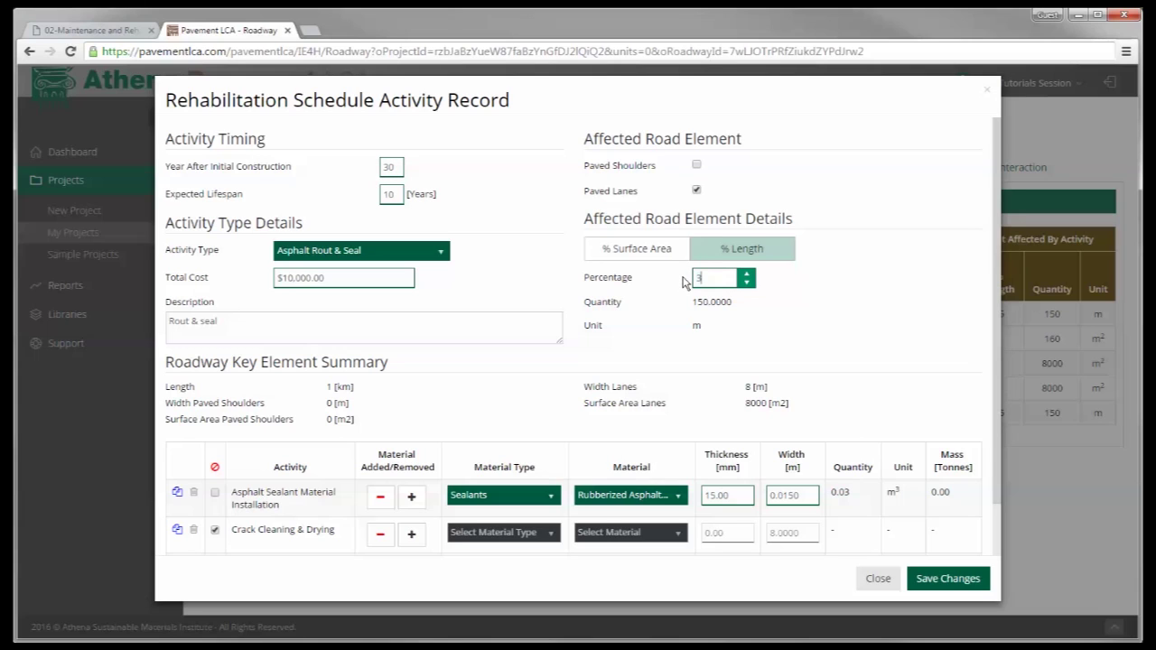
click(718, 303)
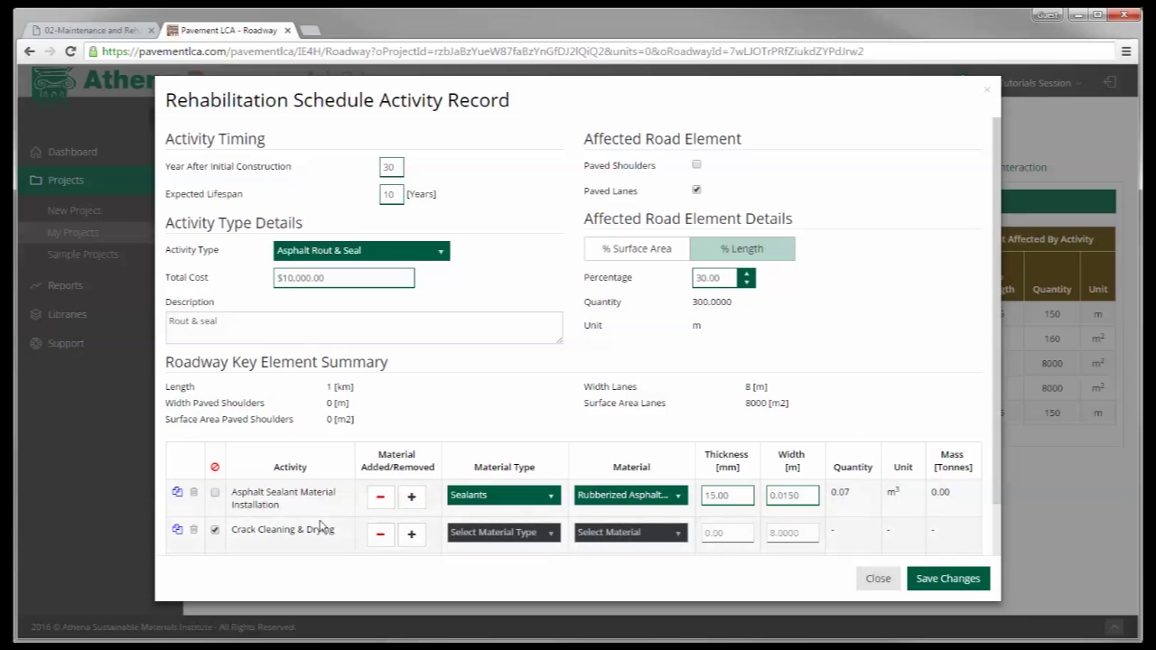
scroll(439, 400, down, 2)
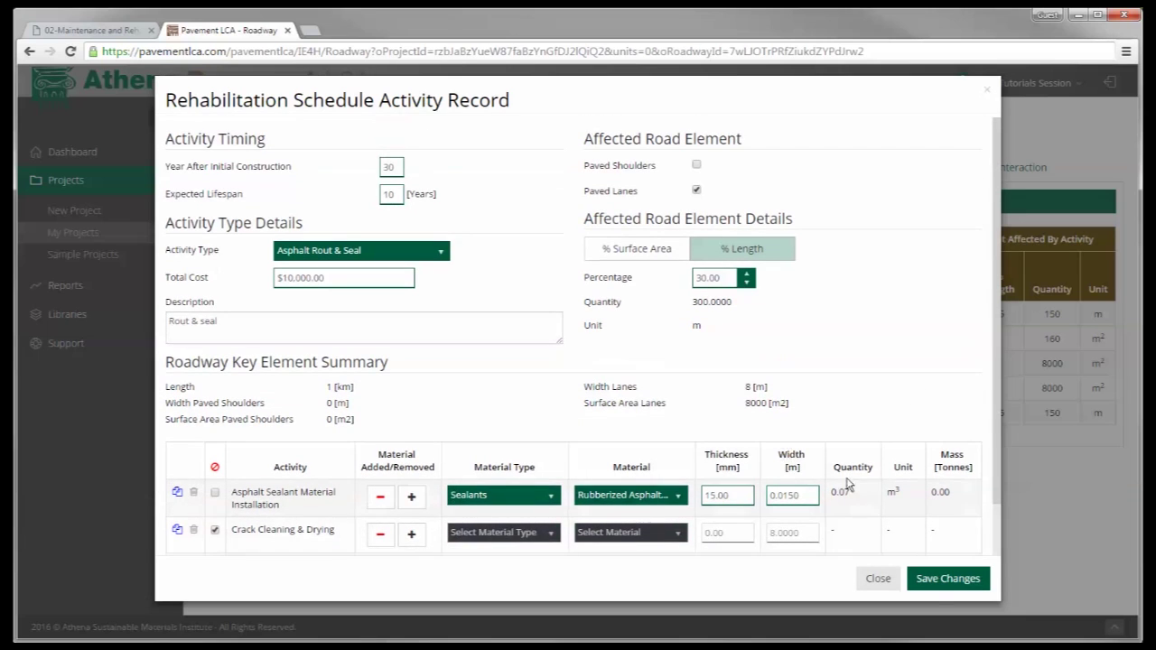
click(937, 578)
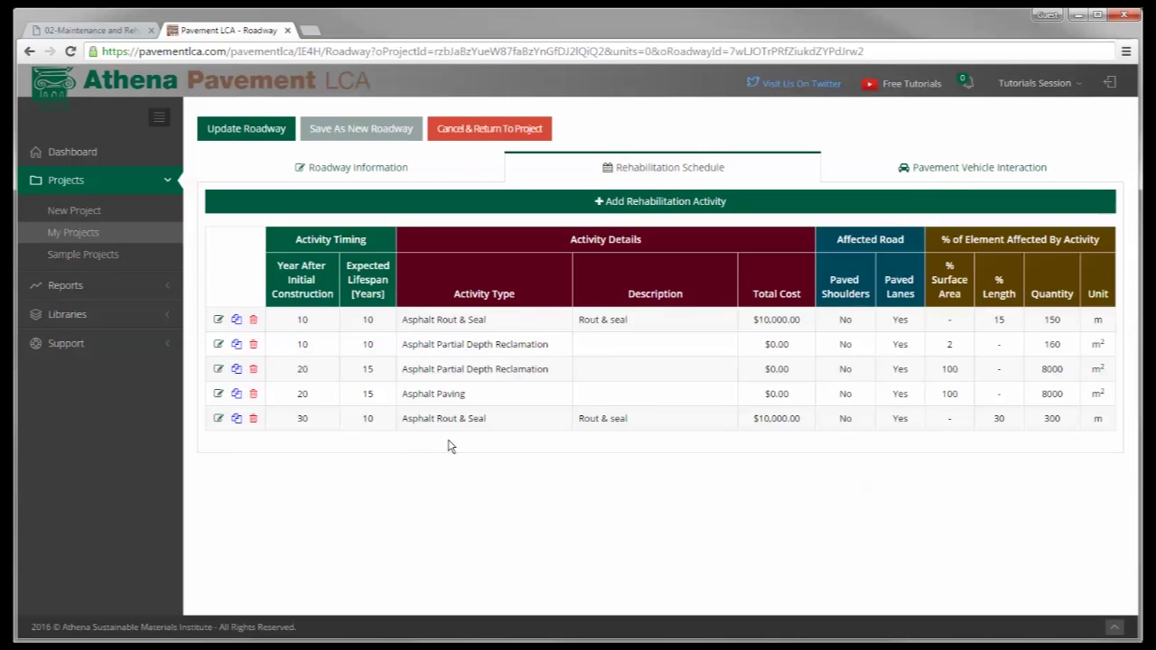
Duplicate the year-10 Asphalt Partial Depth Reclamation activity and save the copy with year 30 and 5% of the surface area affected.
click(236, 345)
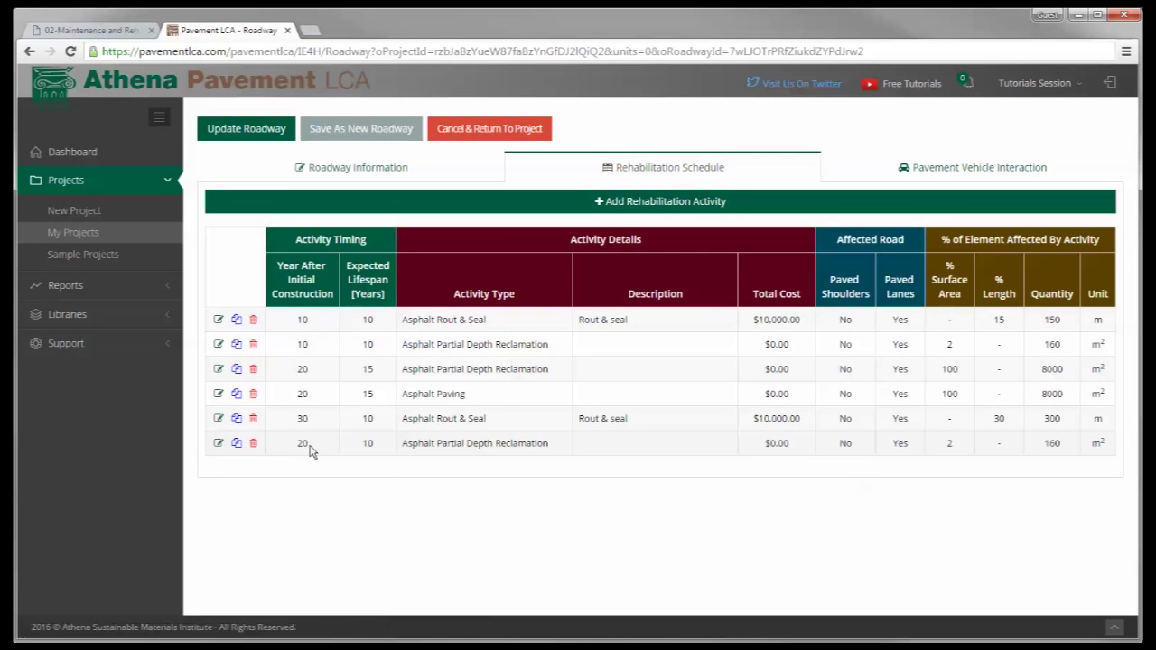
click(218, 444)
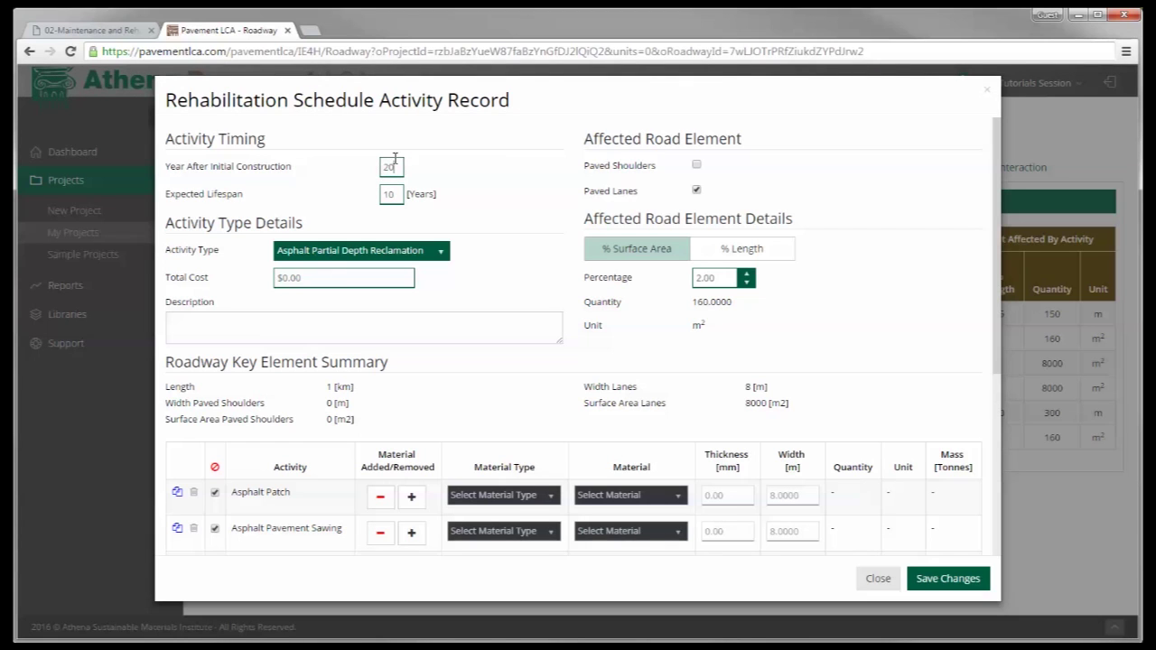
drag(394, 161, 380, 176)
text(30)
drag(718, 277, 692, 278)
text(5)
scroll(533, 459, down, 4)
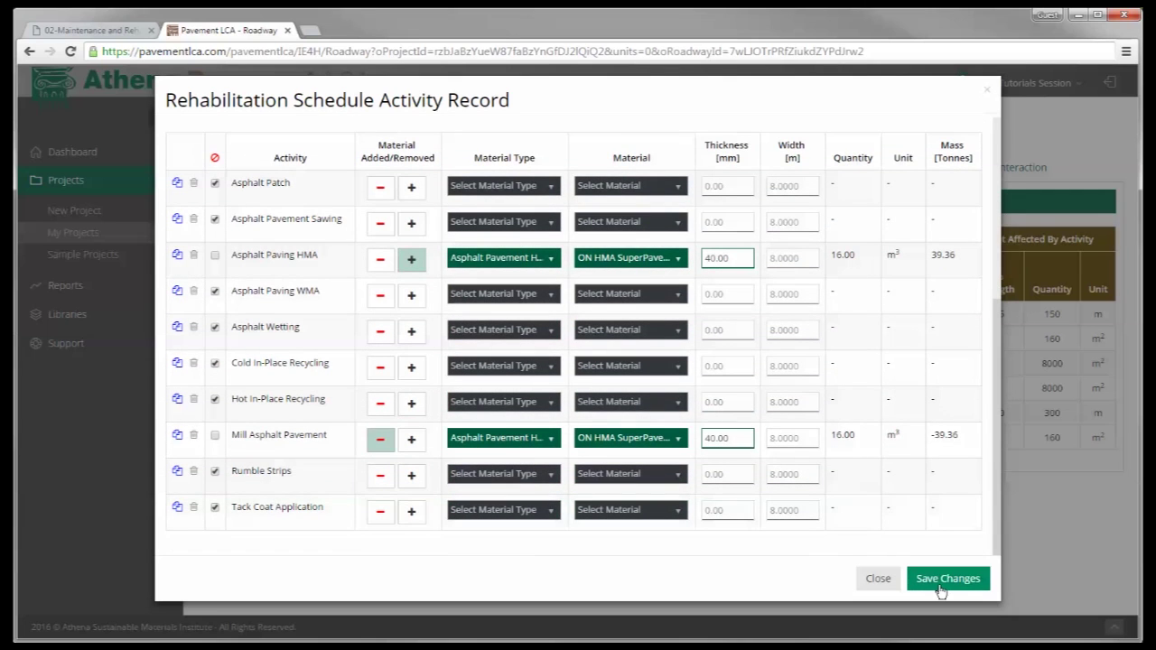
click(942, 580)
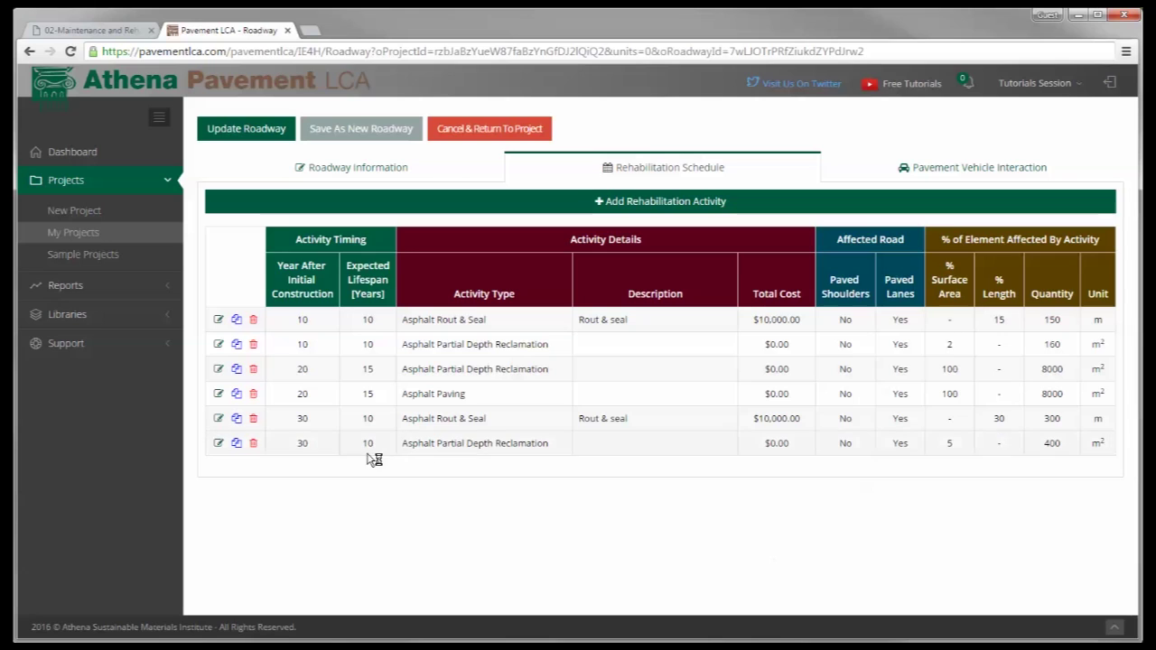
Duplicate the year-20 Asphalt Partial Depth Reclamation activity and open the copy to review its timing and sub-activities.
click(237, 371)
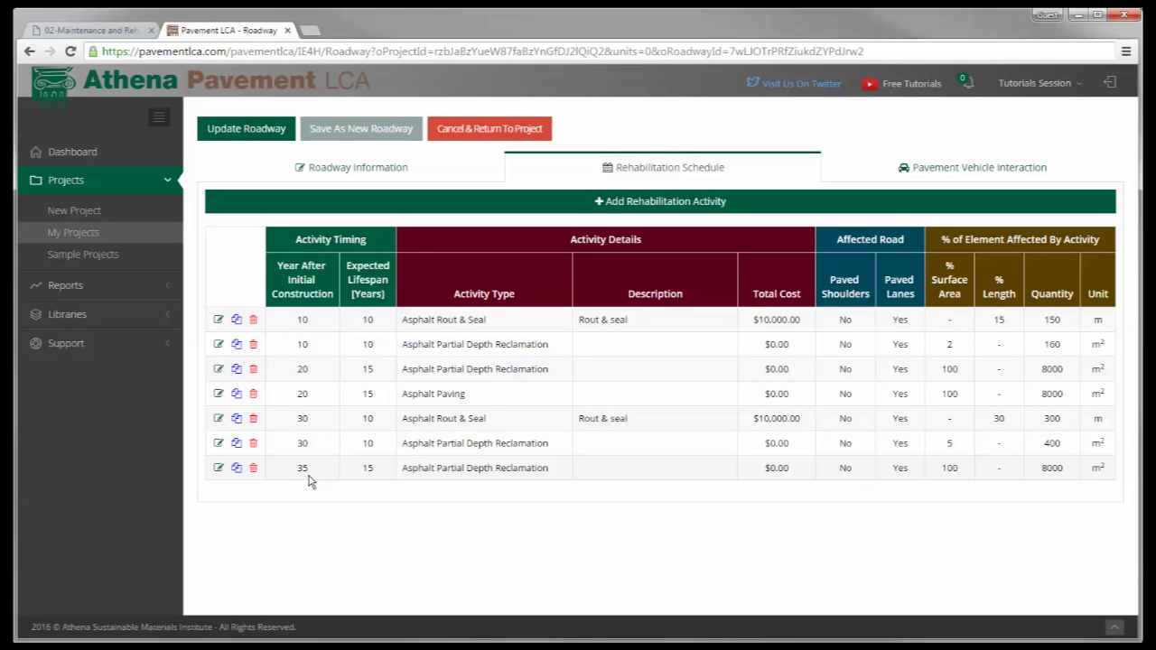
click(218, 469)
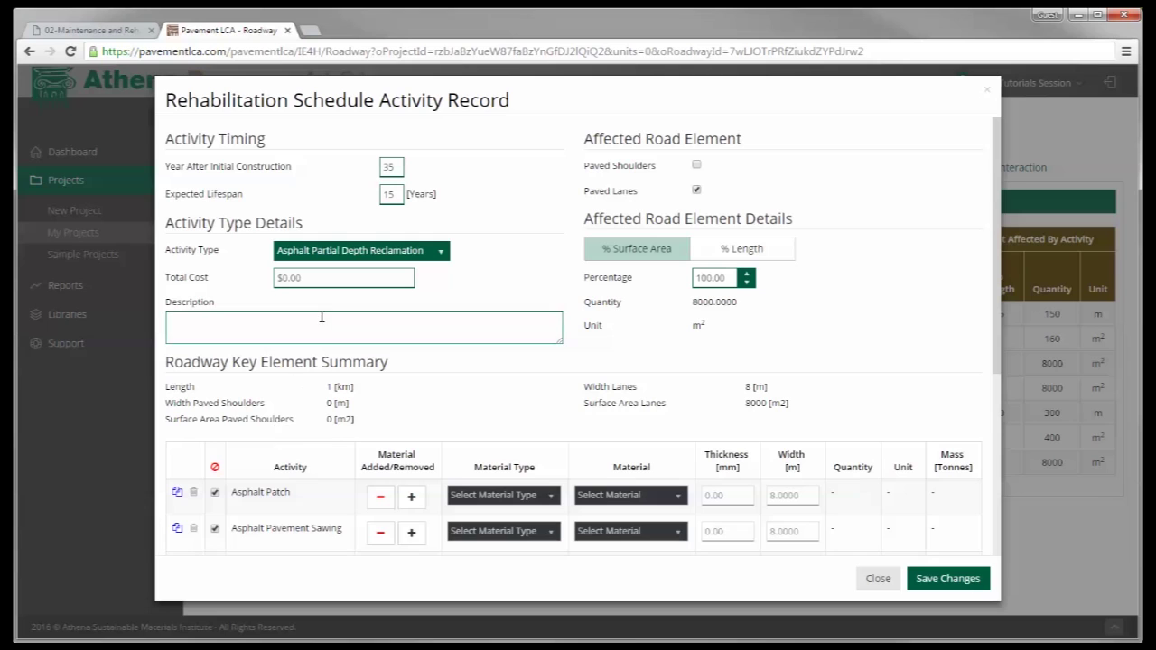
scroll(316, 316, down, 3)
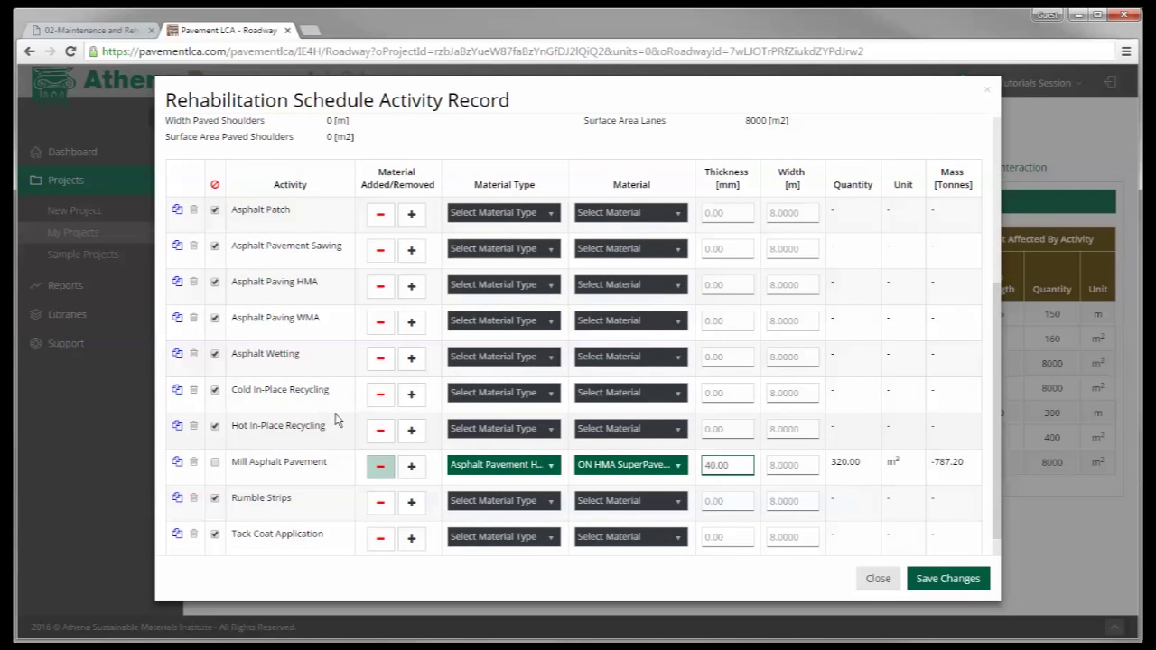
scroll(256, 338, up, 1)
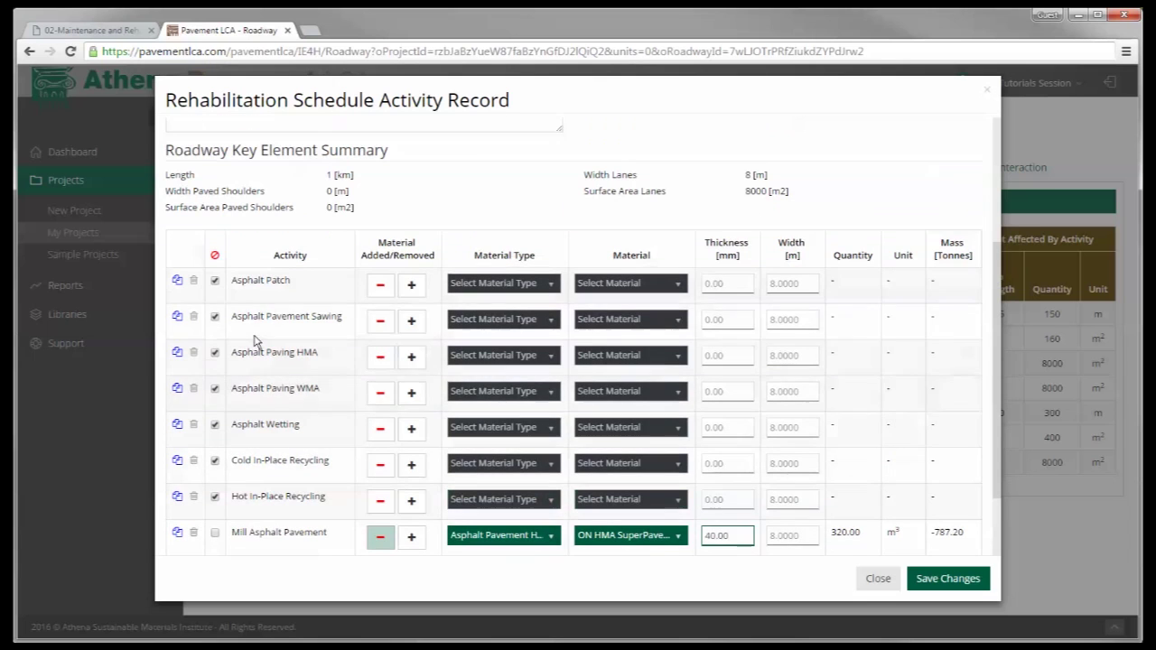
scroll(256, 339, up, 3)
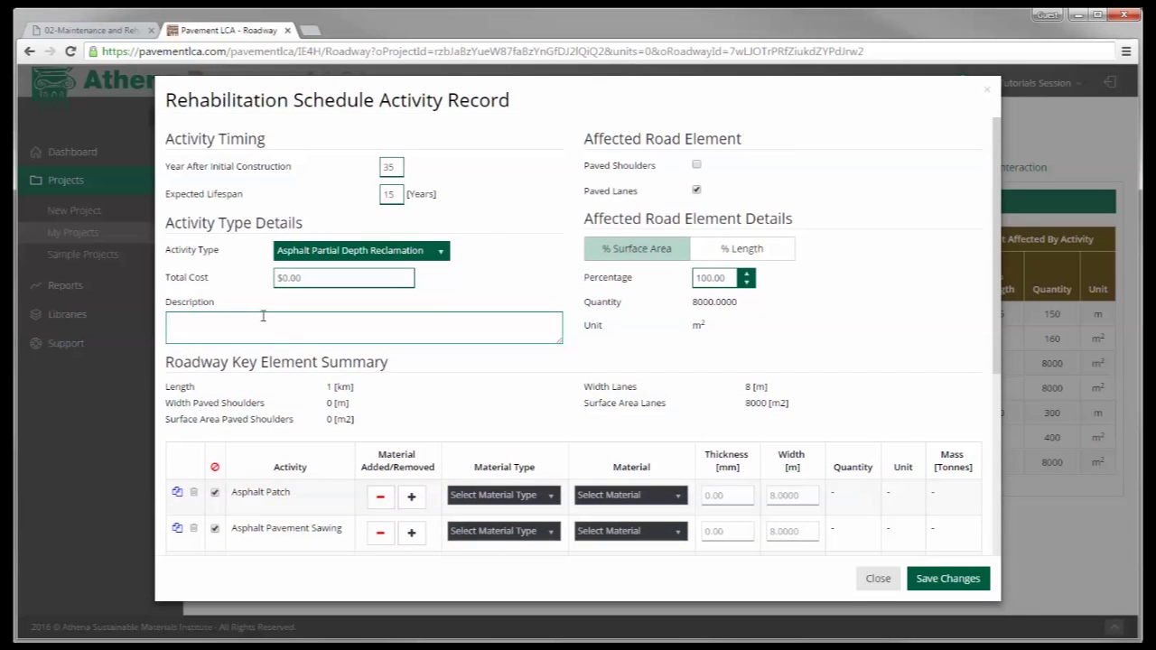
scroll(263, 315, down, 3)
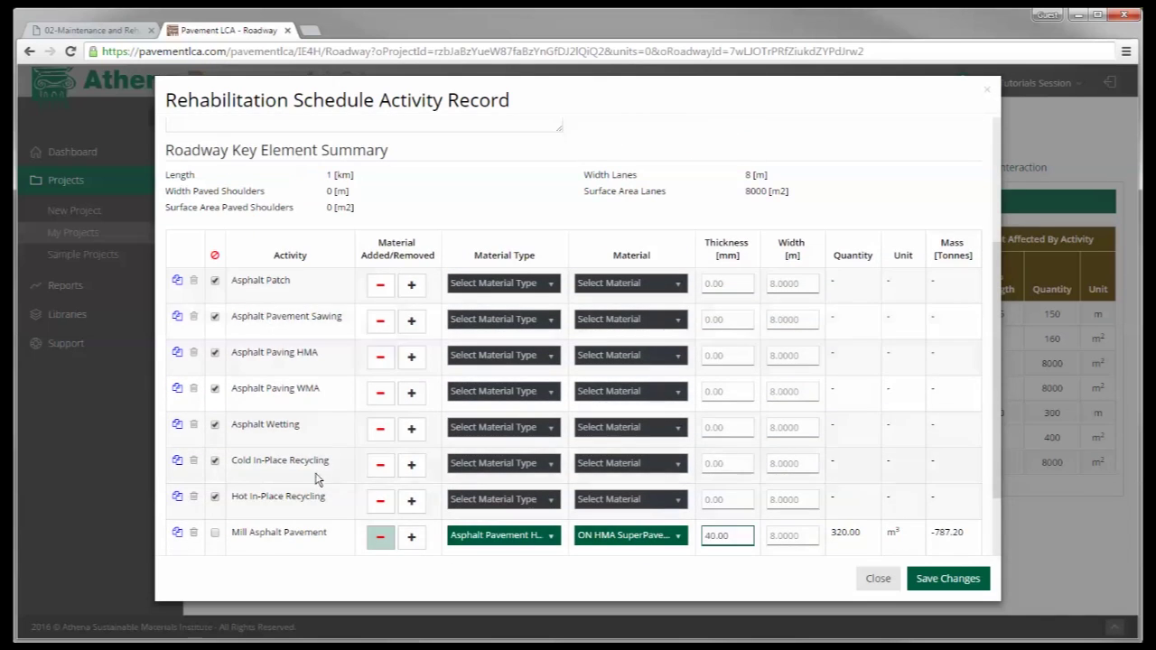
Include Asphalt Paving HMA in the copied reclamation activity, adding 40 mm of ON HMA SuperPave 12.5 from the Asphalt Pavement HMA material type.
click(215, 355)
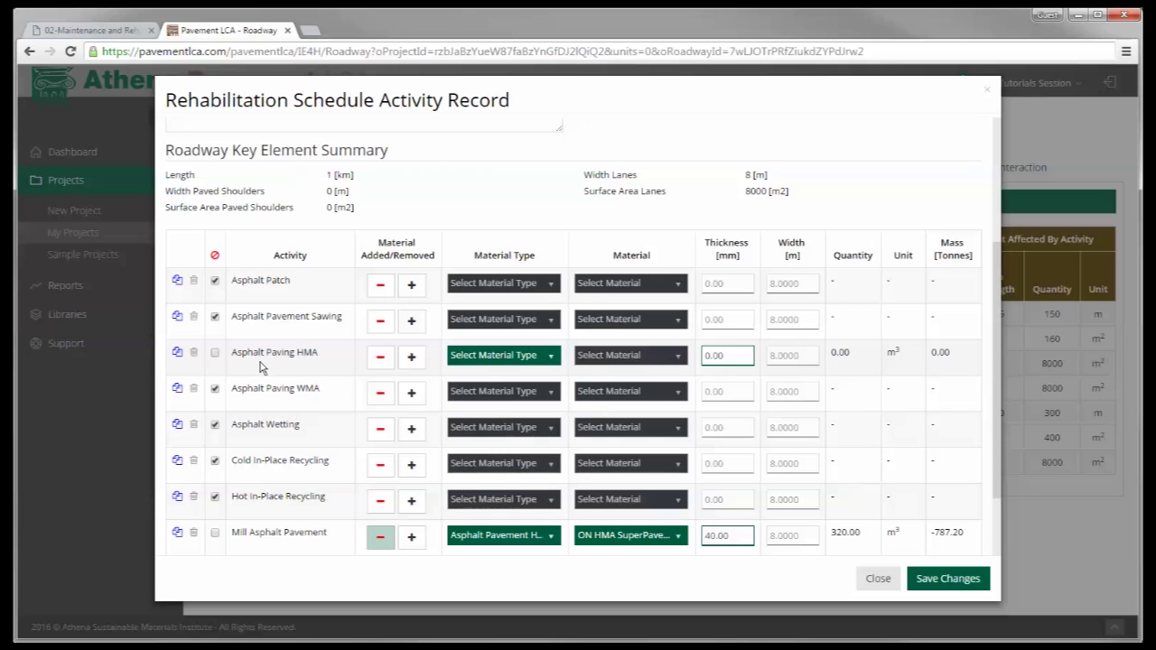
click(408, 359)
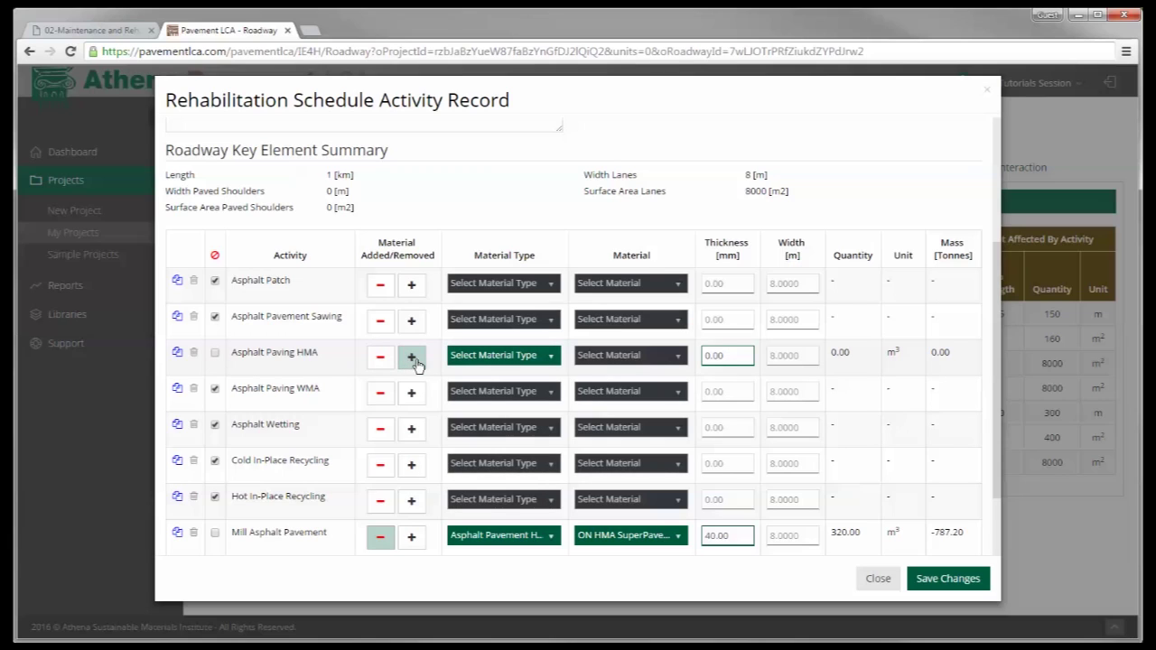
click(550, 356)
click(549, 396)
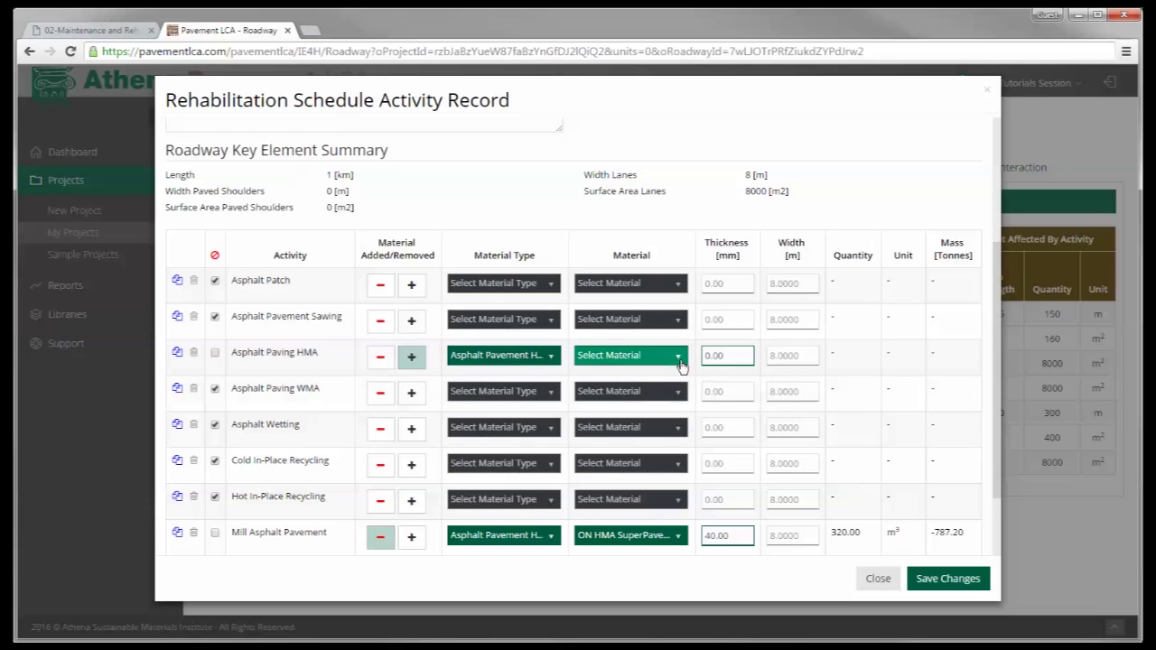
click(679, 361)
text(on)
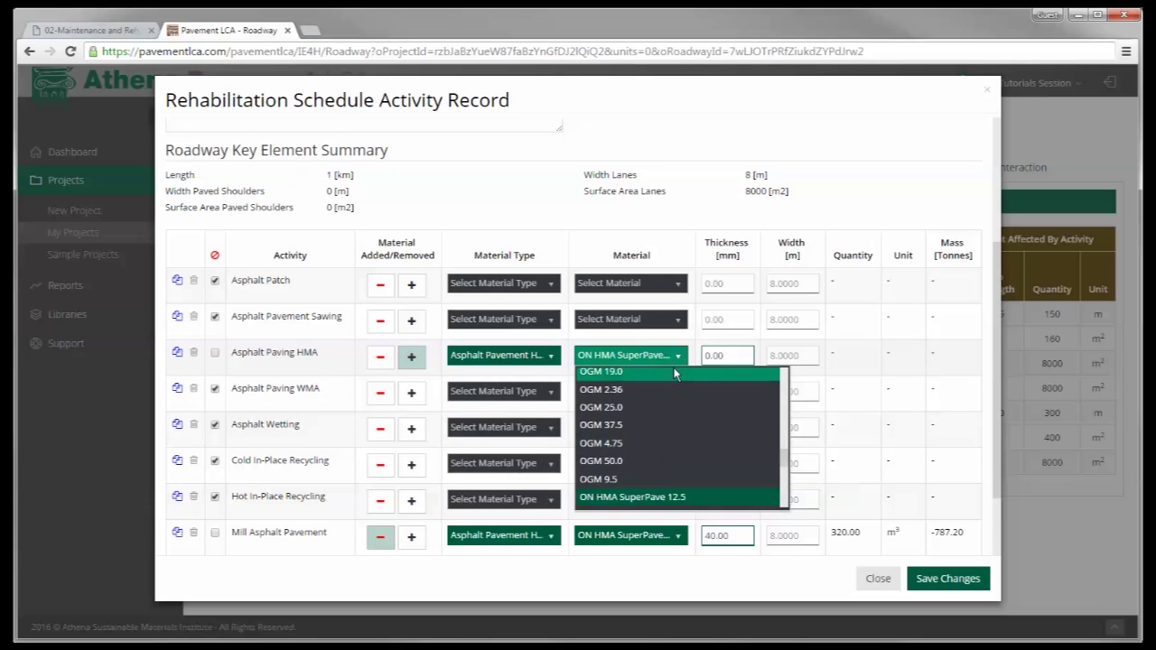
click(660, 498)
click(714, 354)
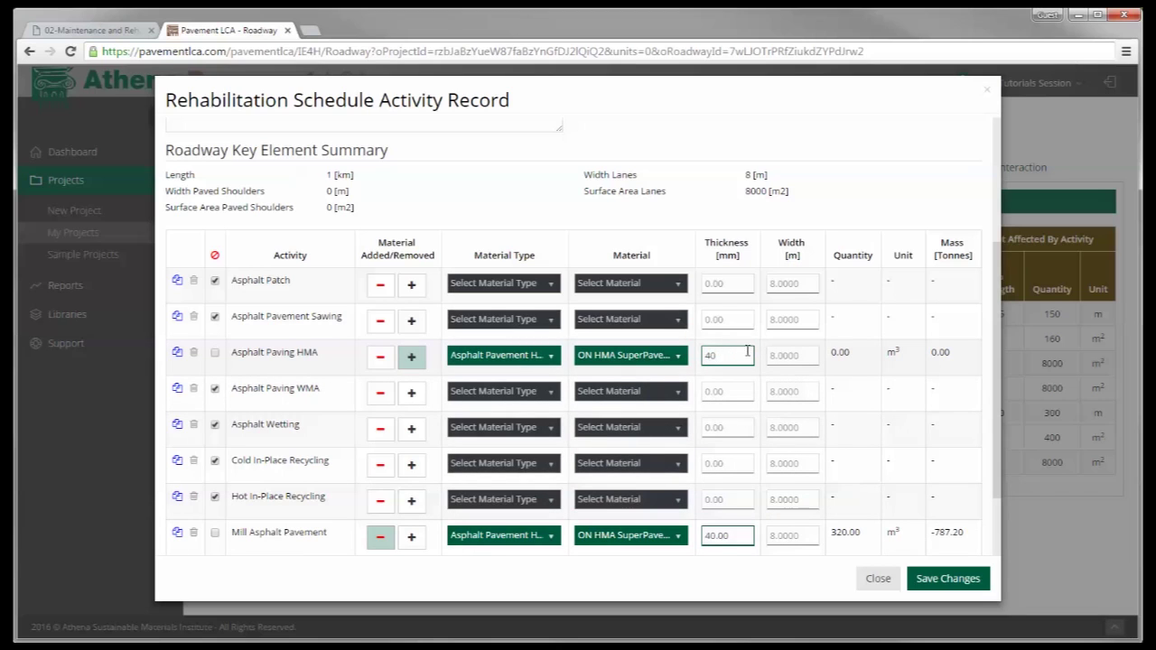
text(40)
click(865, 374)
Include Tack Coat Application, adding 1 mm of Emulsified Asphalt Tack Coat from Binders, and save the year-35 activity.
scroll(582, 496, down, 2)
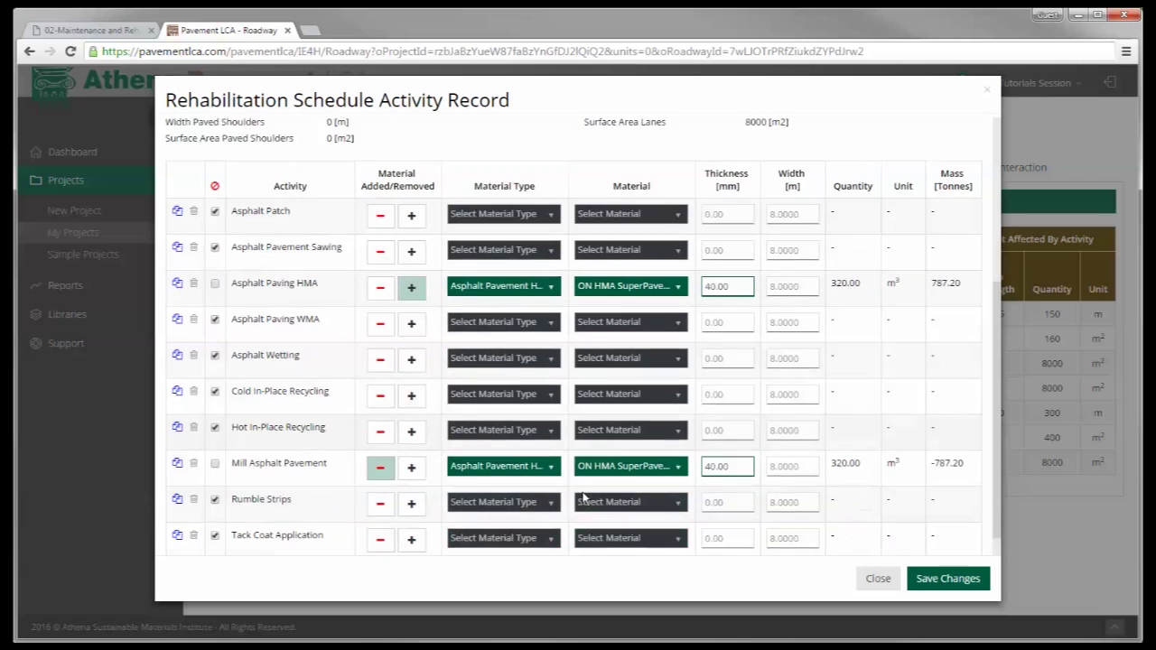
scroll(583, 496, down, 1)
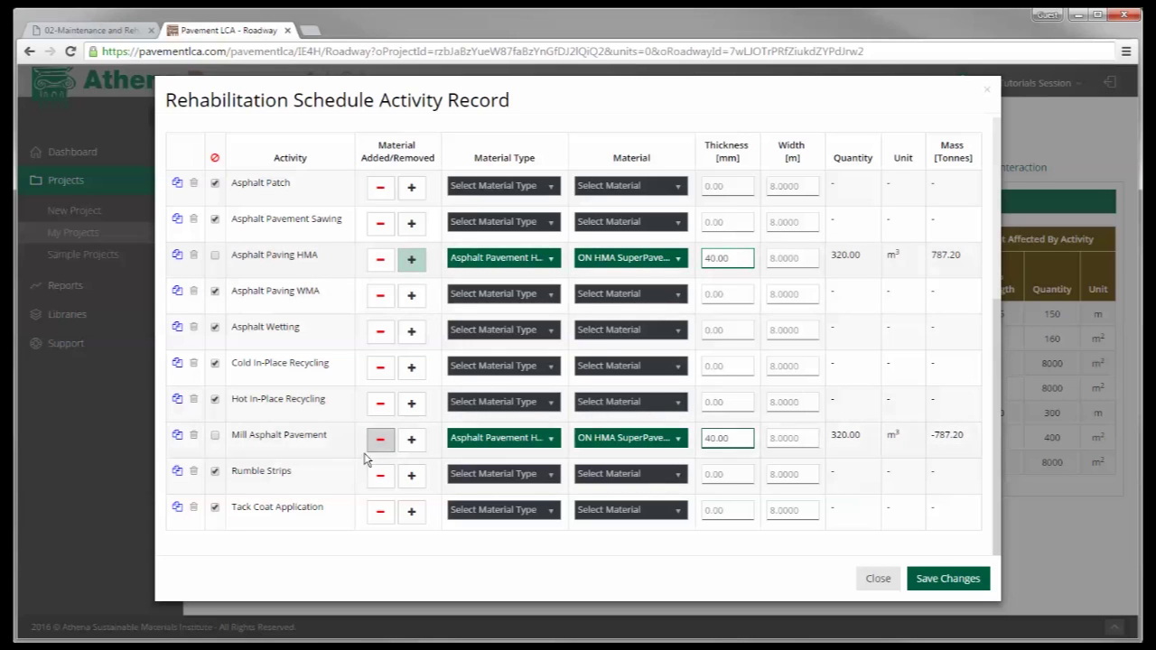
click(215, 508)
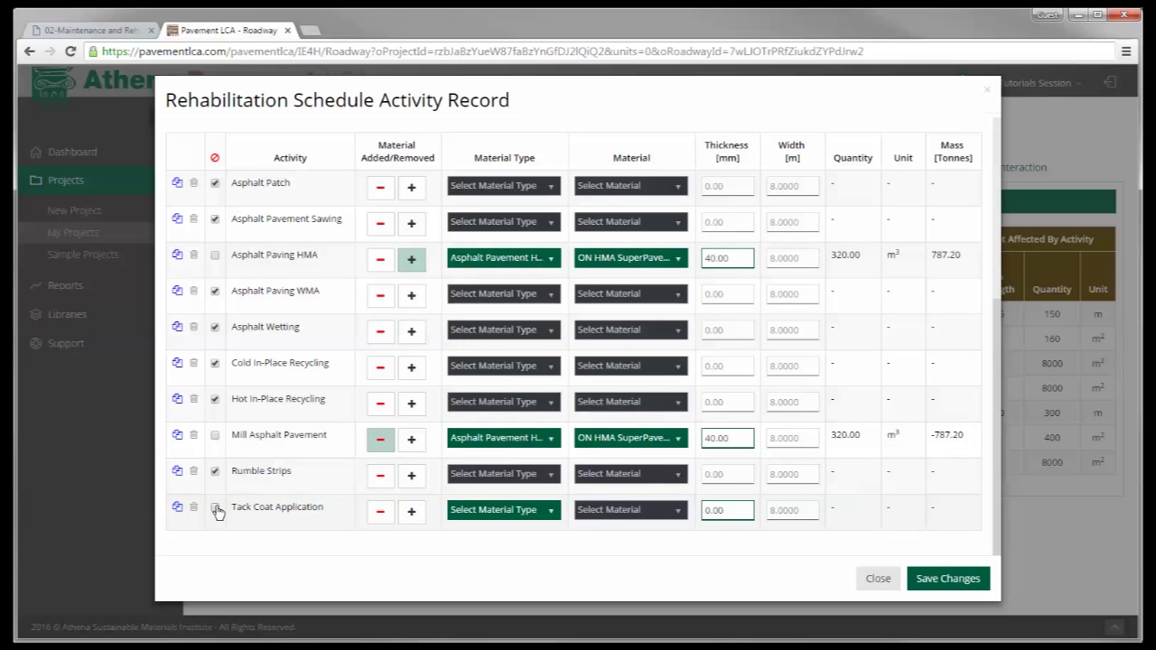
click(411, 512)
click(549, 513)
click(527, 586)
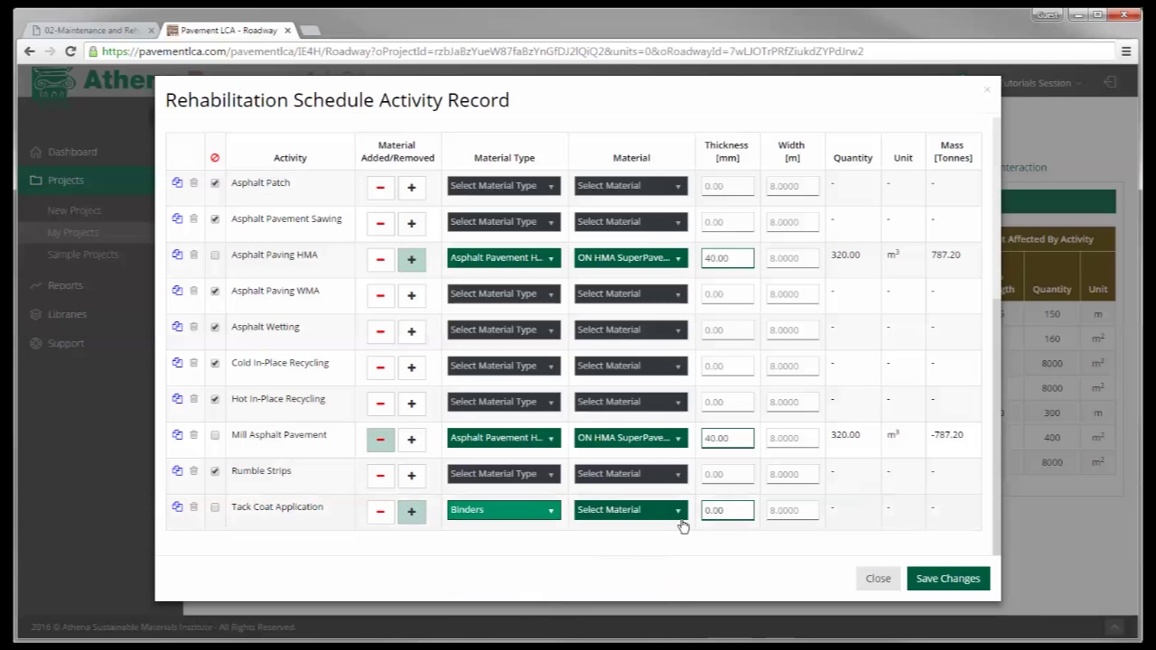
click(679, 512)
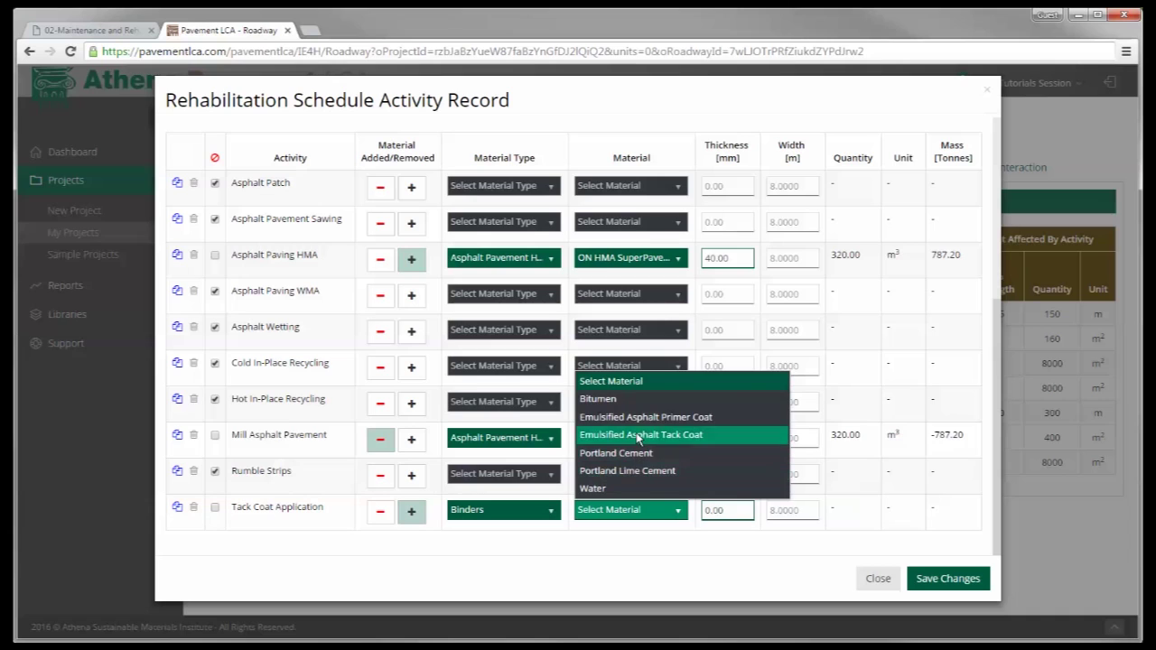
click(692, 434)
click(723, 512)
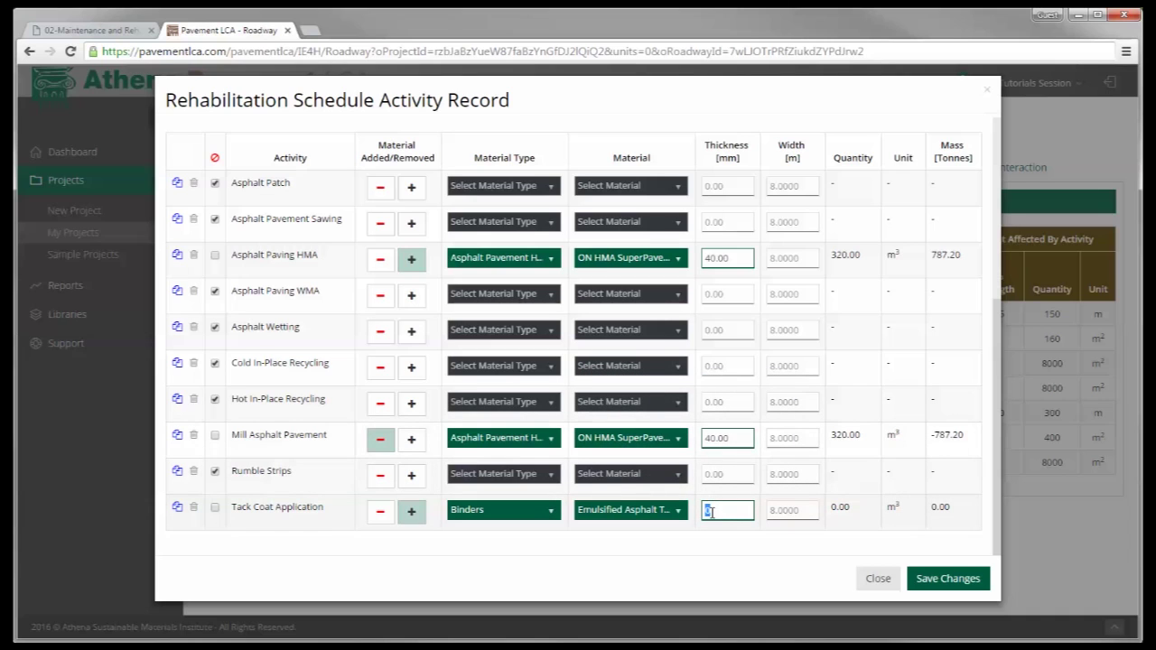
text(1)
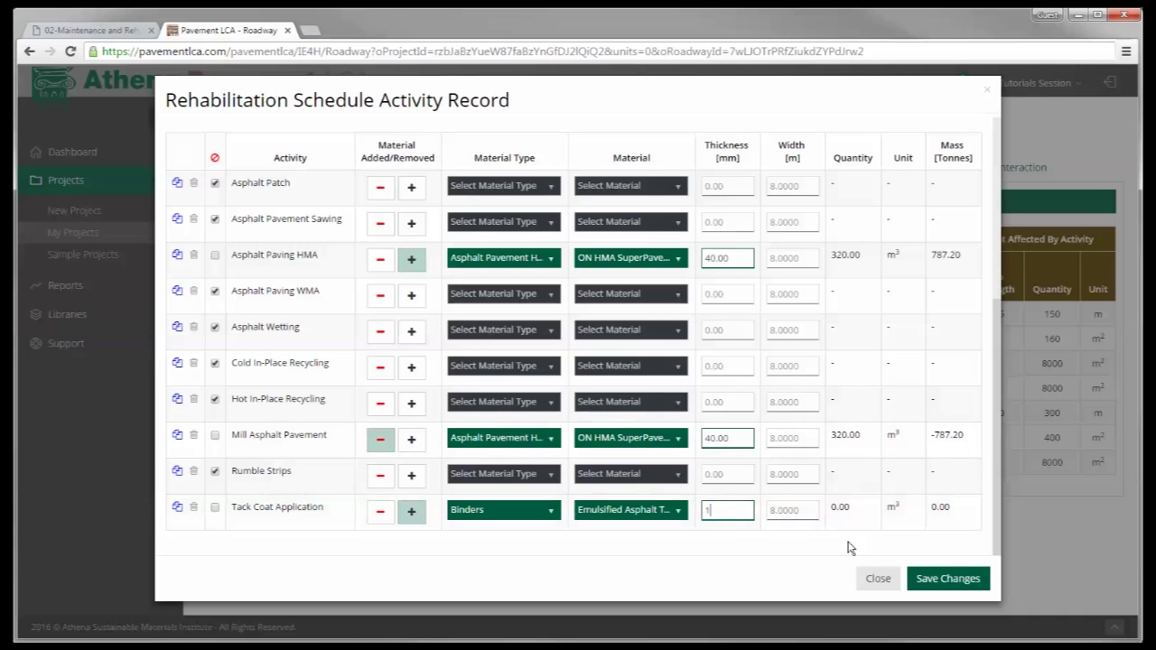
click(933, 579)
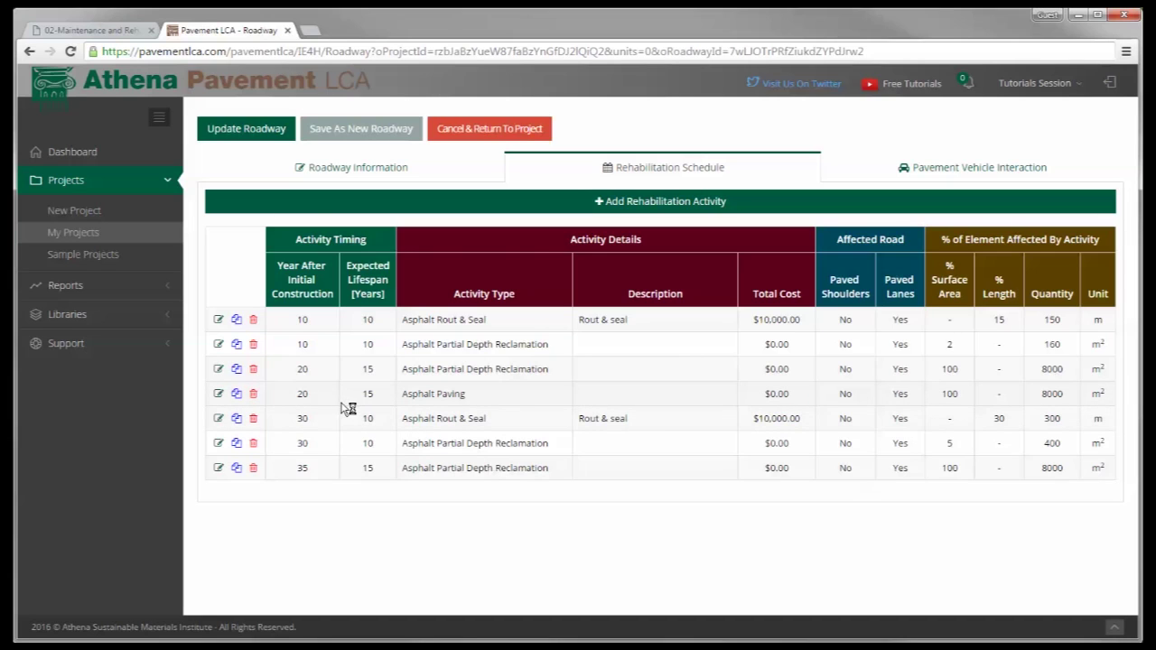
Save the updated HMA roadway and open the rehabilitation schedule of the PCC Roadway in the Tutorial PCC project.
click(235, 134)
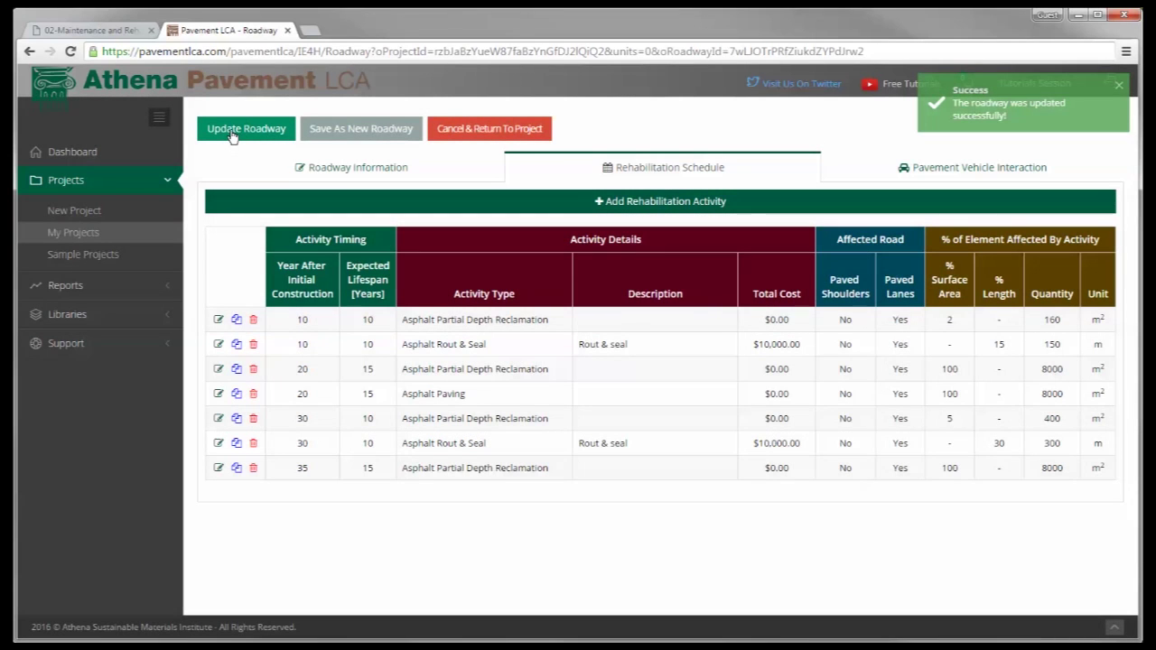
click(76, 235)
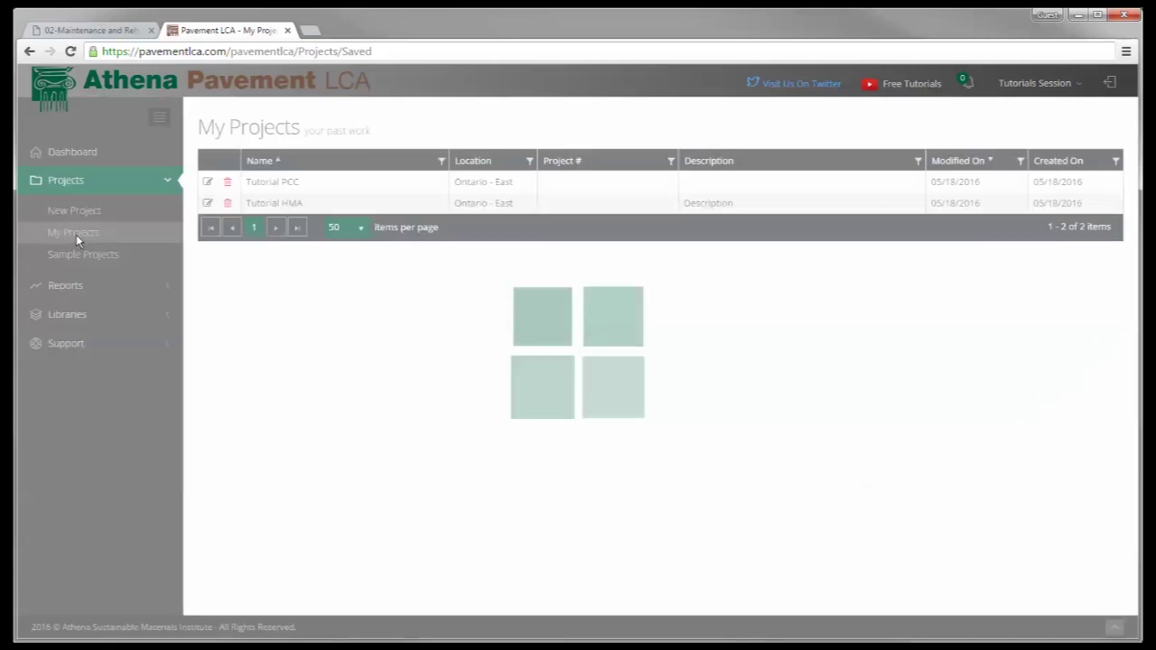
click(208, 182)
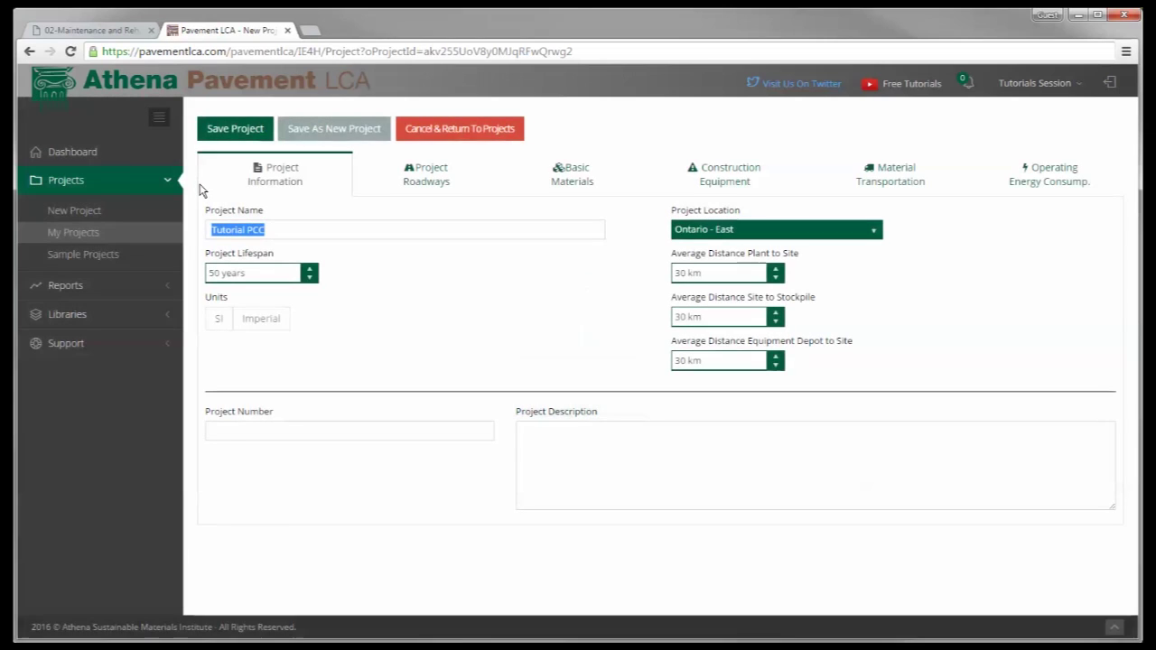
click(423, 176)
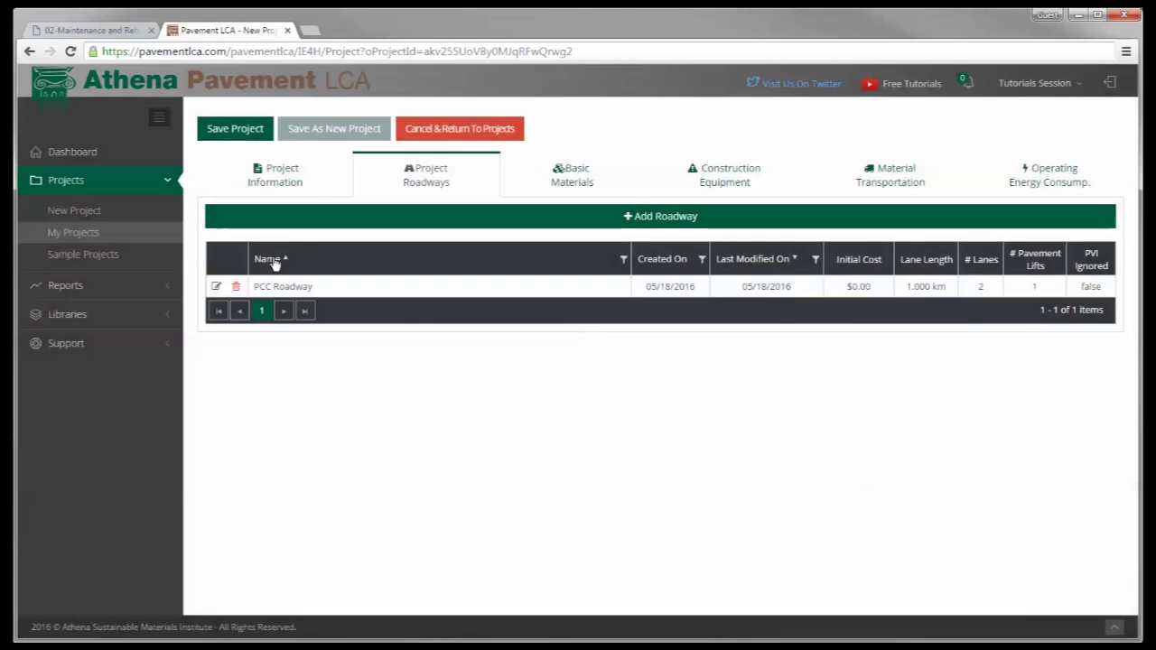
click(217, 286)
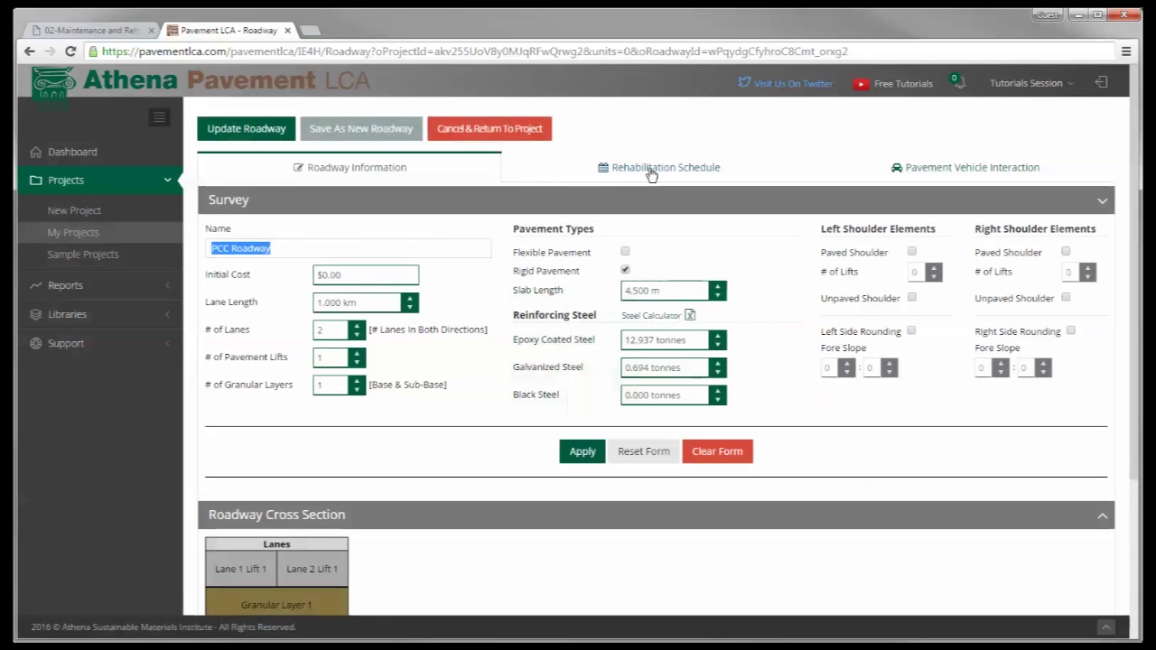
click(651, 172)
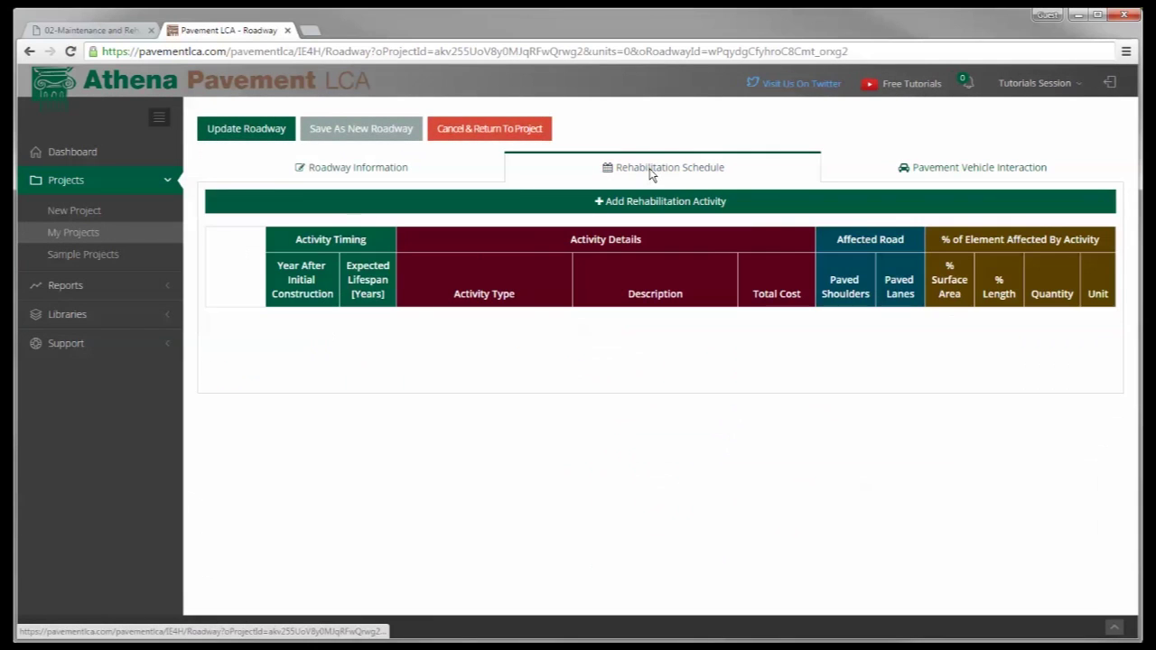
Create a new rehabilitation activity at year 25 after initial construction with an expected lifespan of 15 years.
click(615, 202)
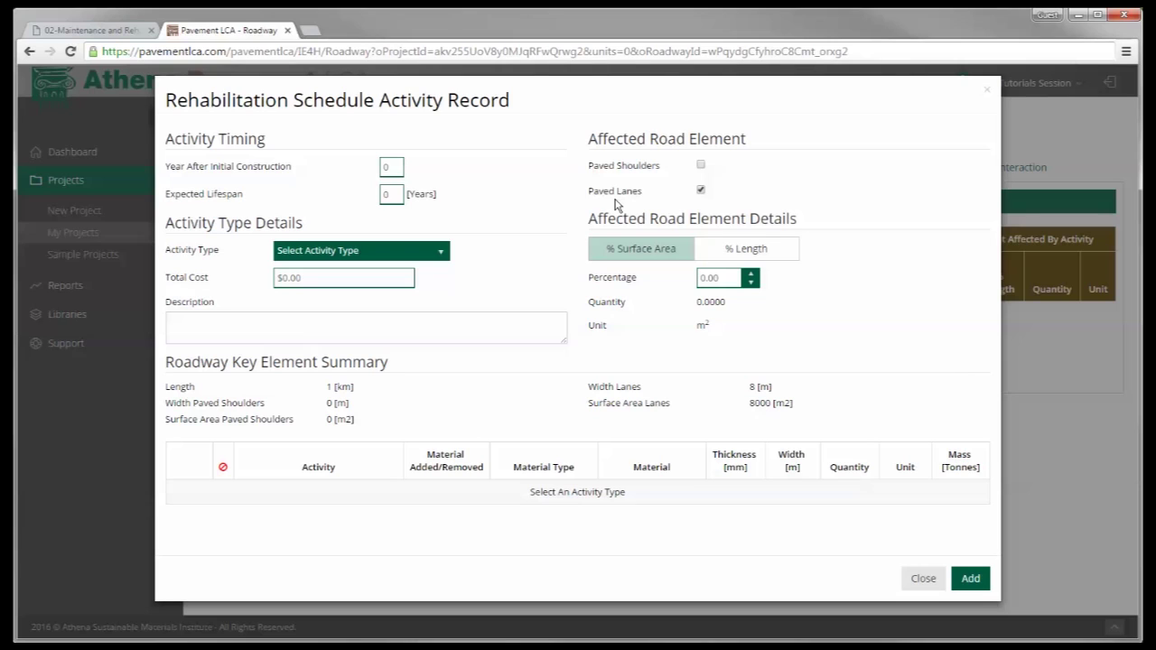
double_click(384, 166)
text(25)
double_click(391, 195)
Set the activity type to Concrete Full Depth Repair, affecting 5% of the paved lanes' surface area.
click(437, 255)
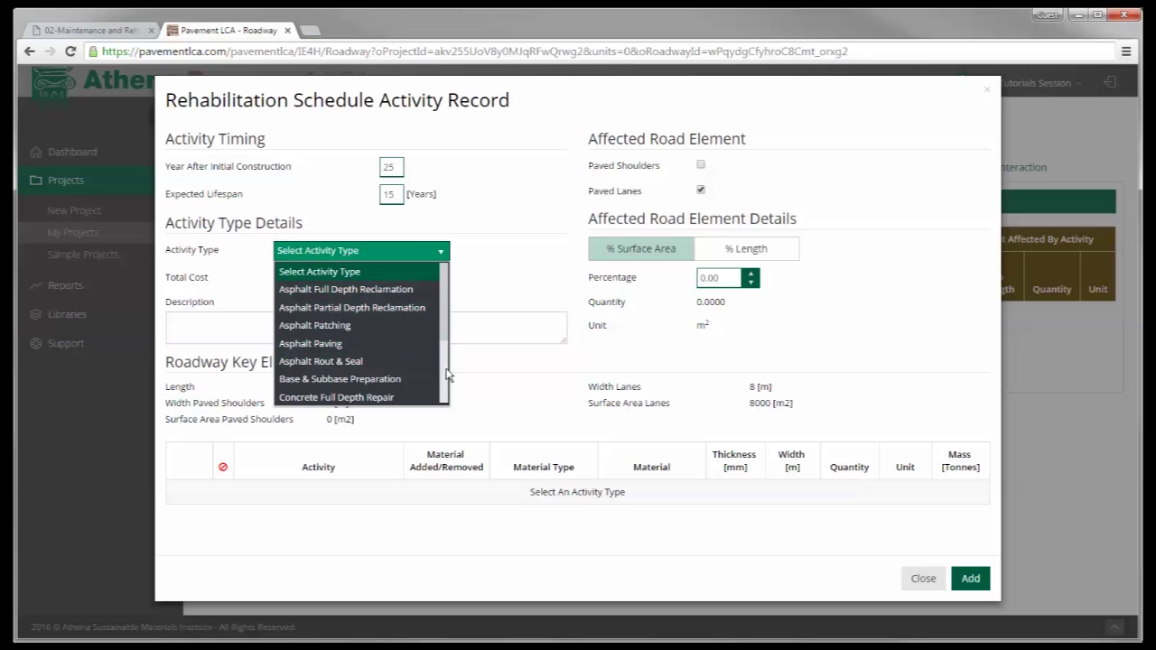
scroll(439, 375, down, 2)
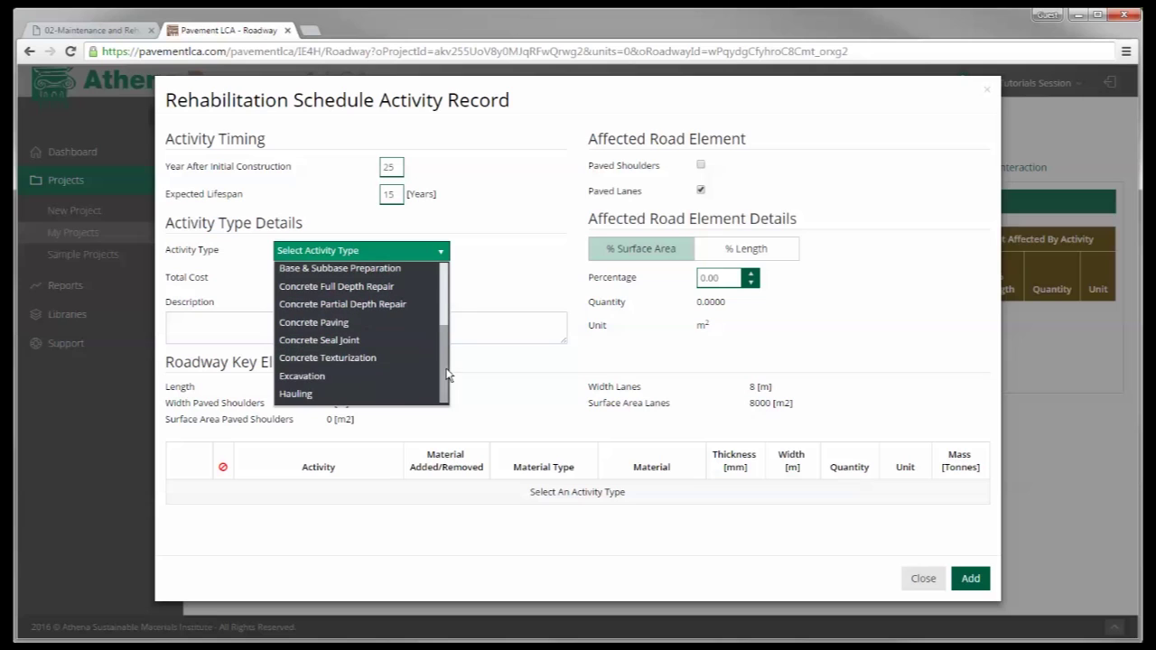
click(359, 308)
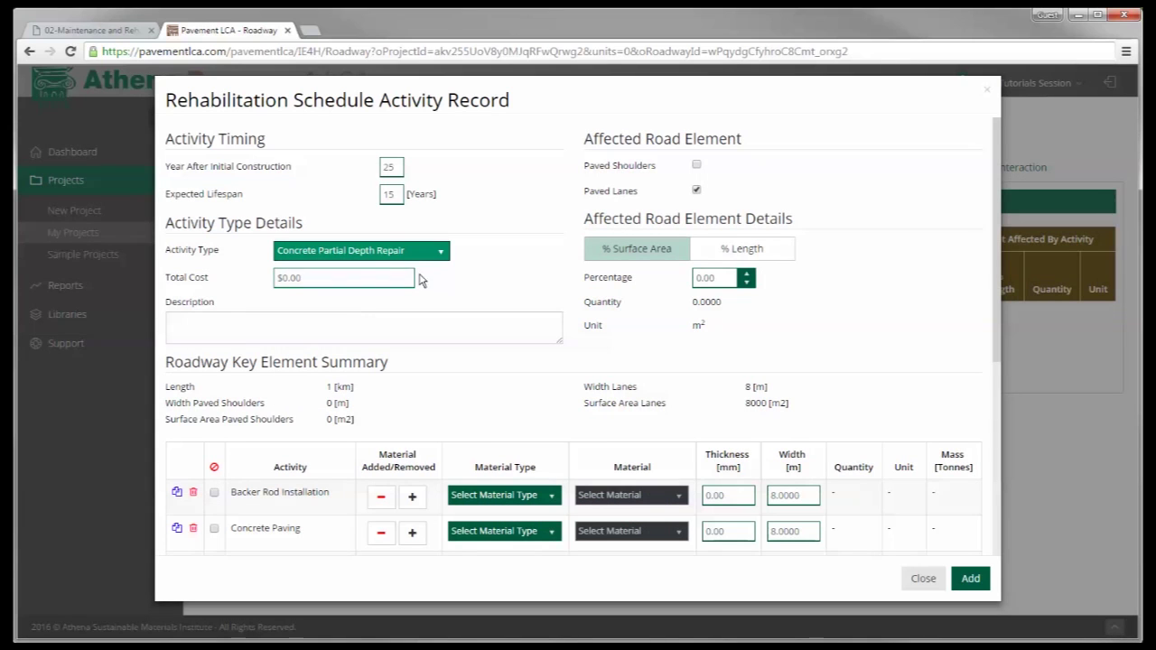
click(439, 252)
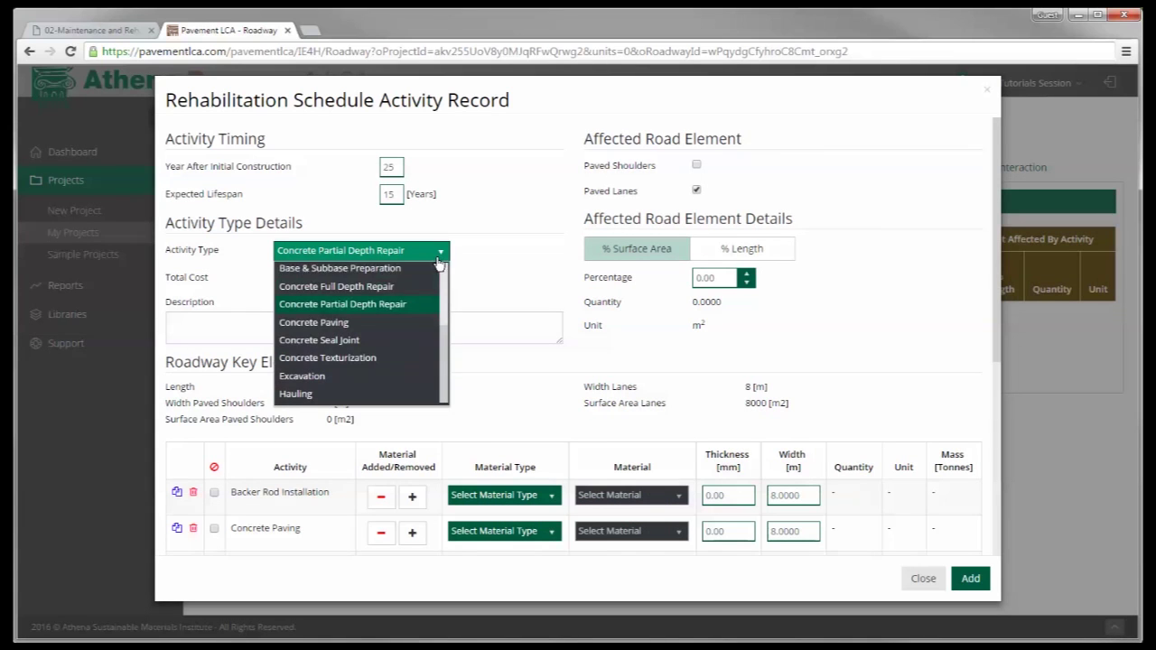
click(403, 294)
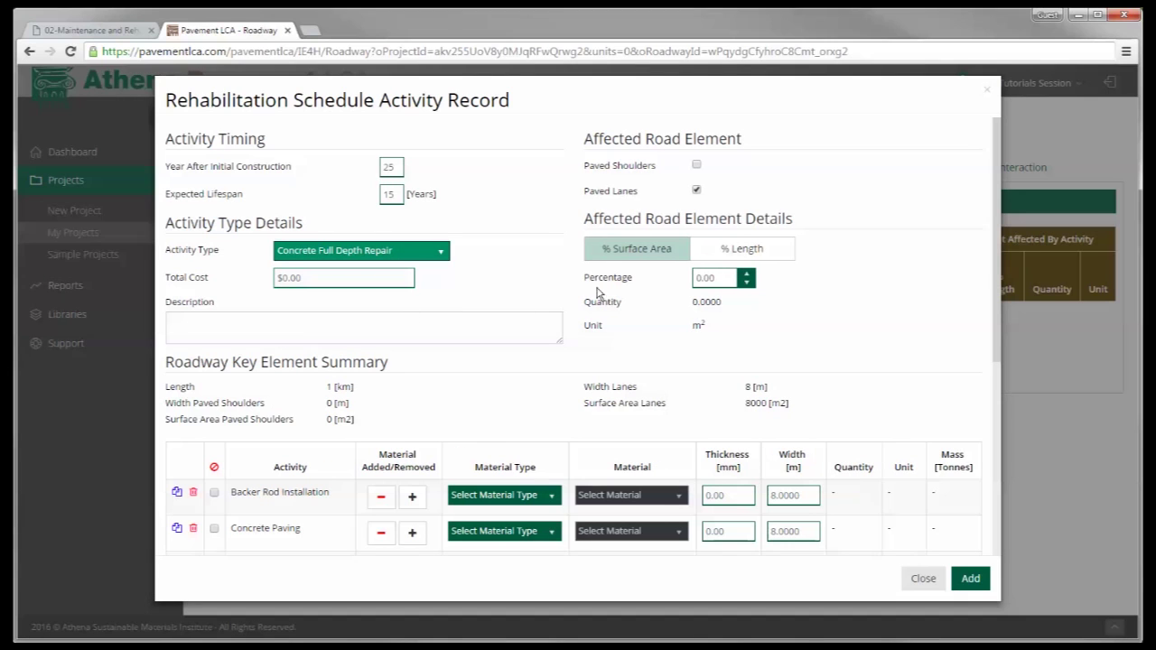
click(696, 284)
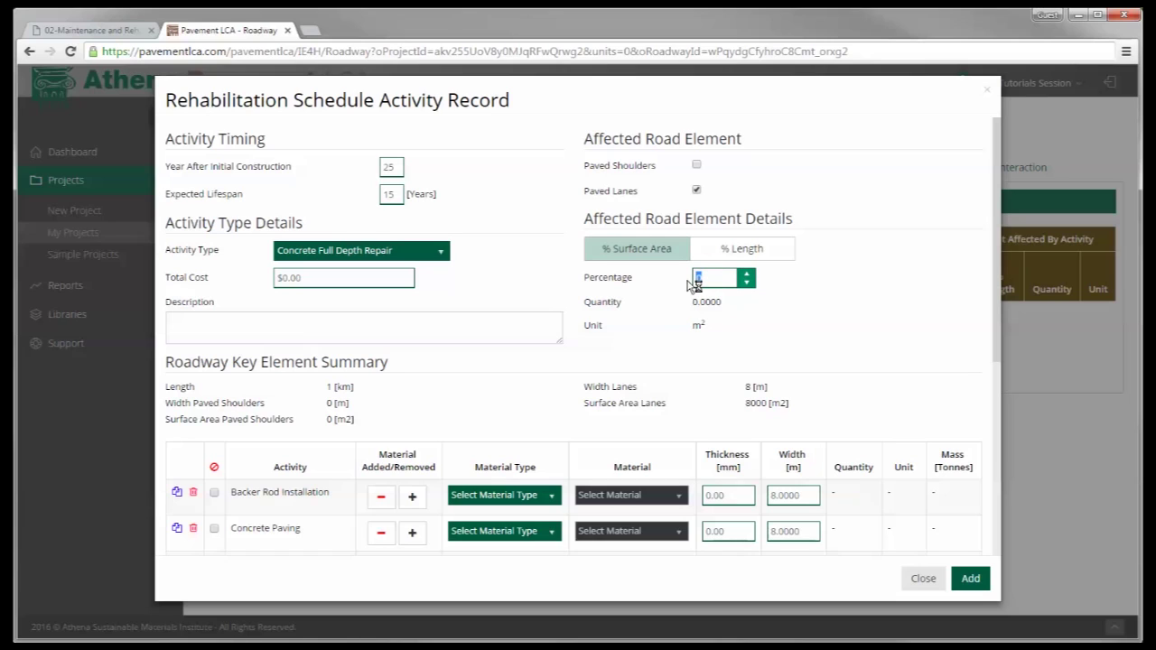
text(5)
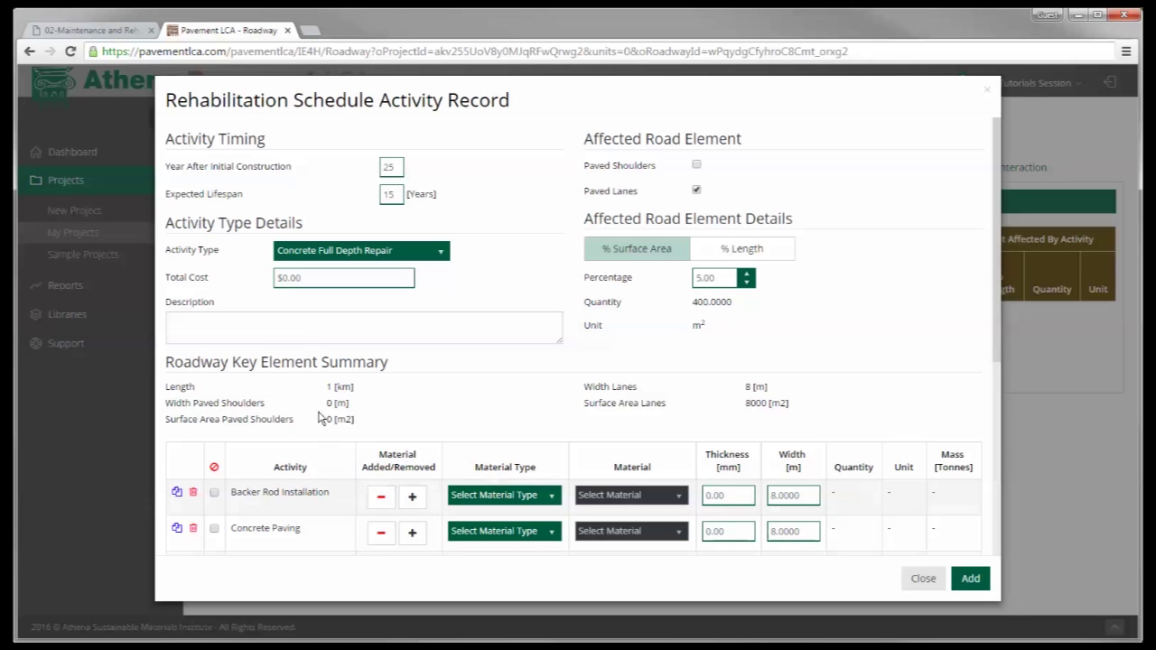
Exclude all sub-activities of the full depth repair except Concrete Paving and Remove Concrete Pavement.
scroll(318, 417, down, 3)
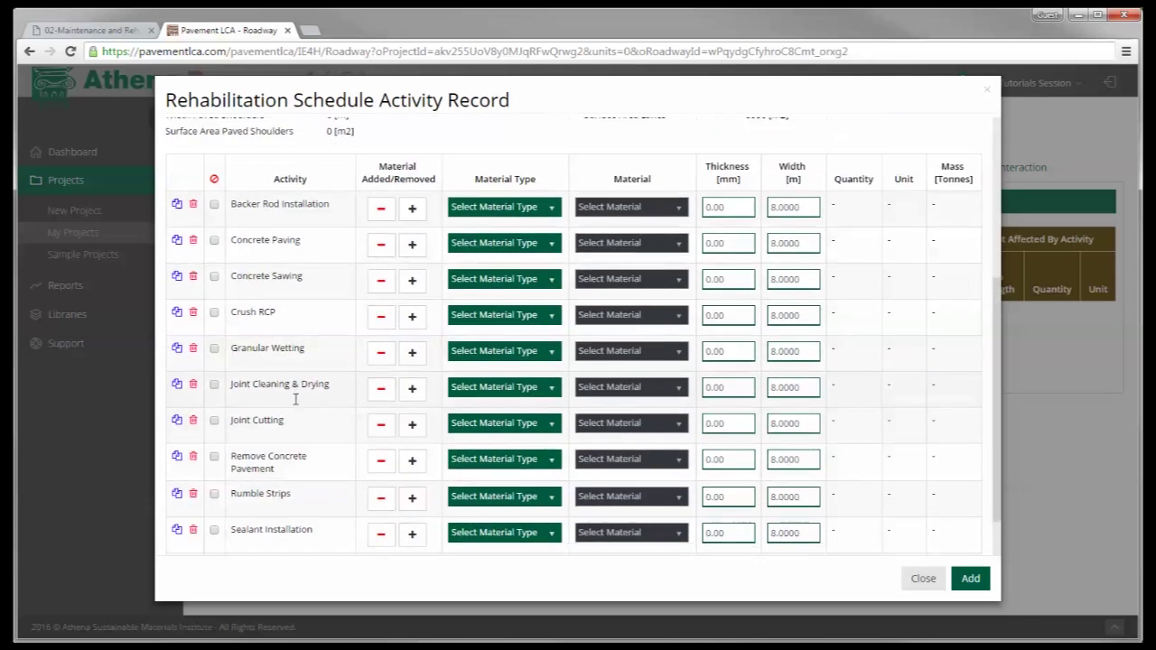
scroll(295, 399, down, 1)
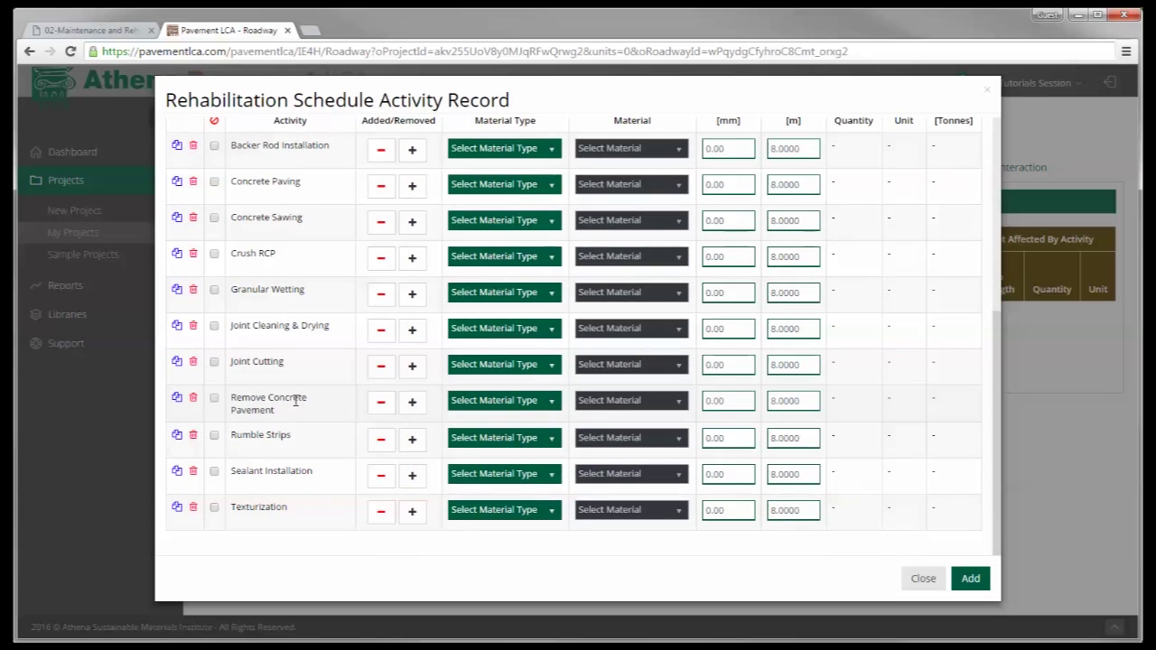
click(214, 124)
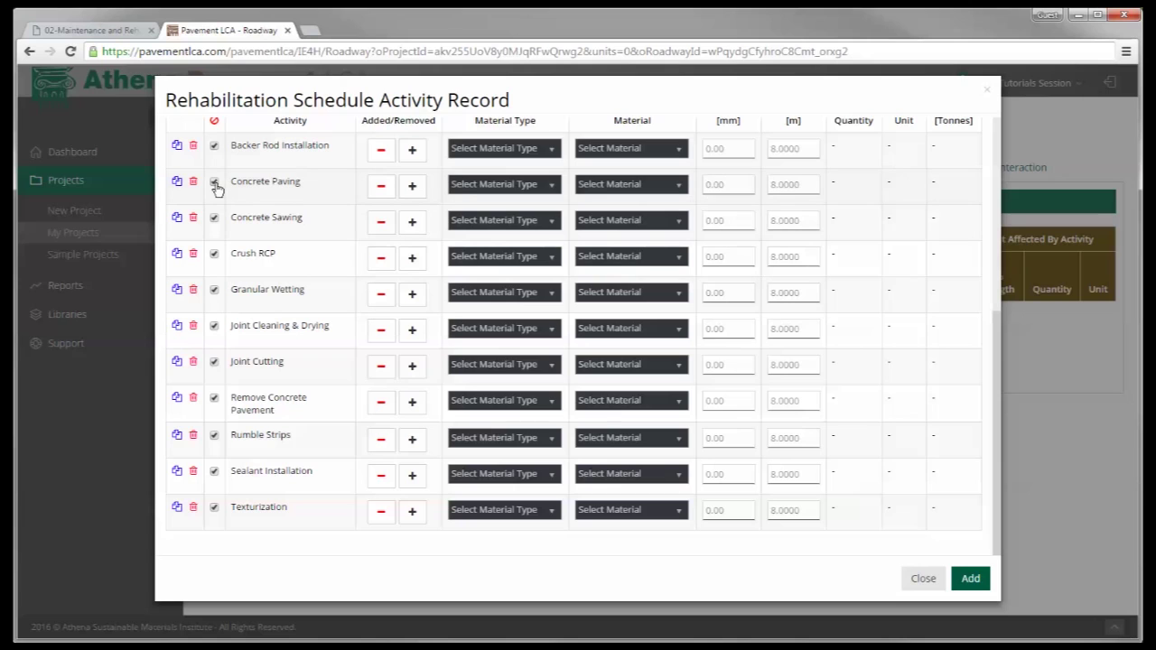
click(214, 183)
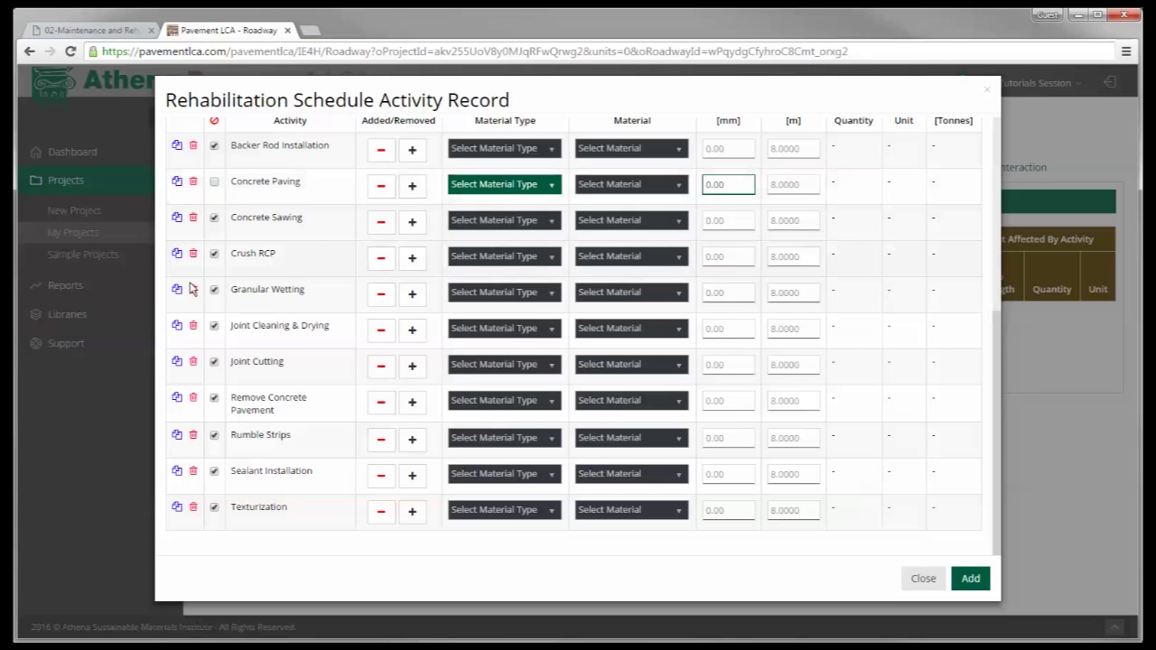
click(215, 400)
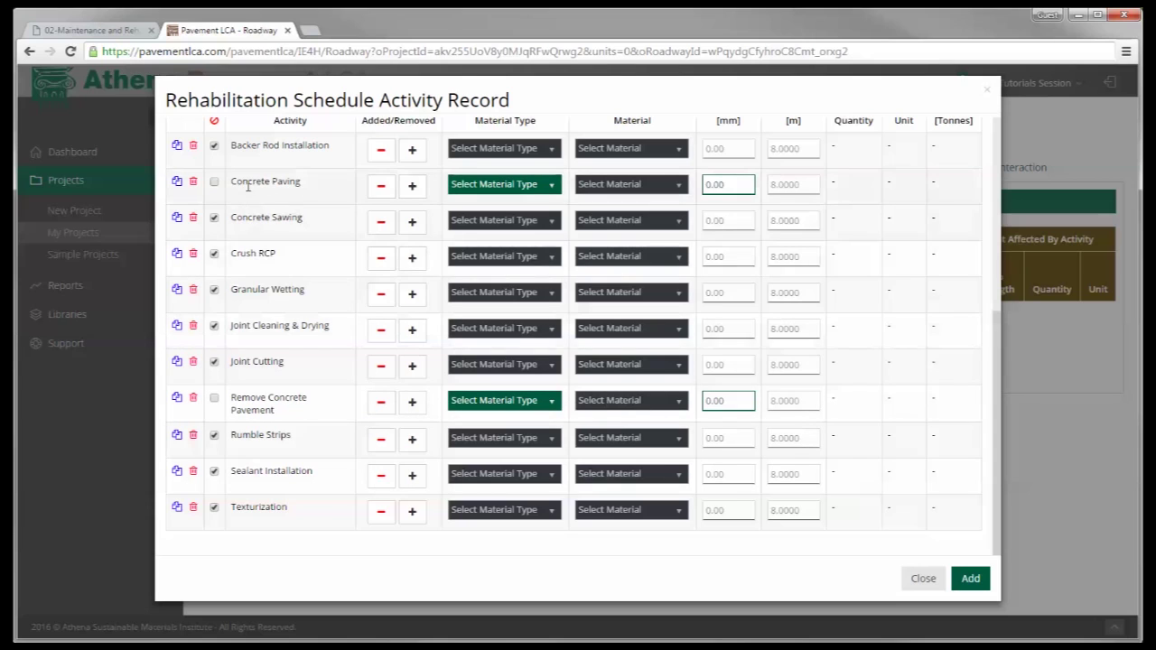
Set Concrete Paving to add 200 mm of ON PCC from the Concrete Pavement material type.
click(412, 185)
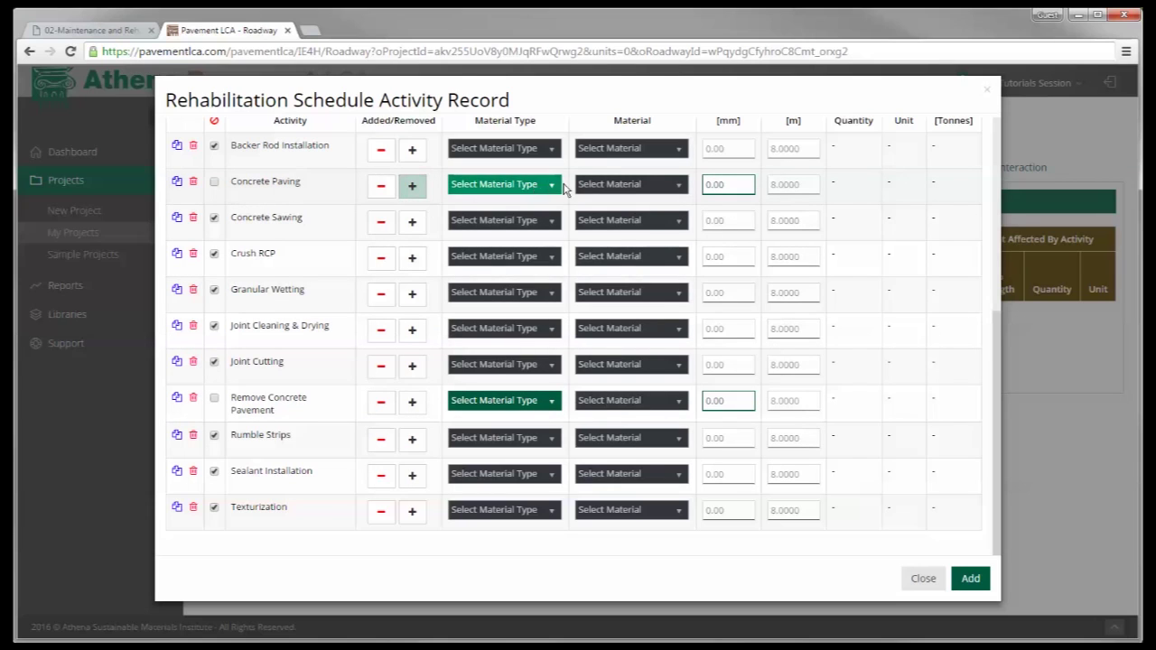
click(550, 186)
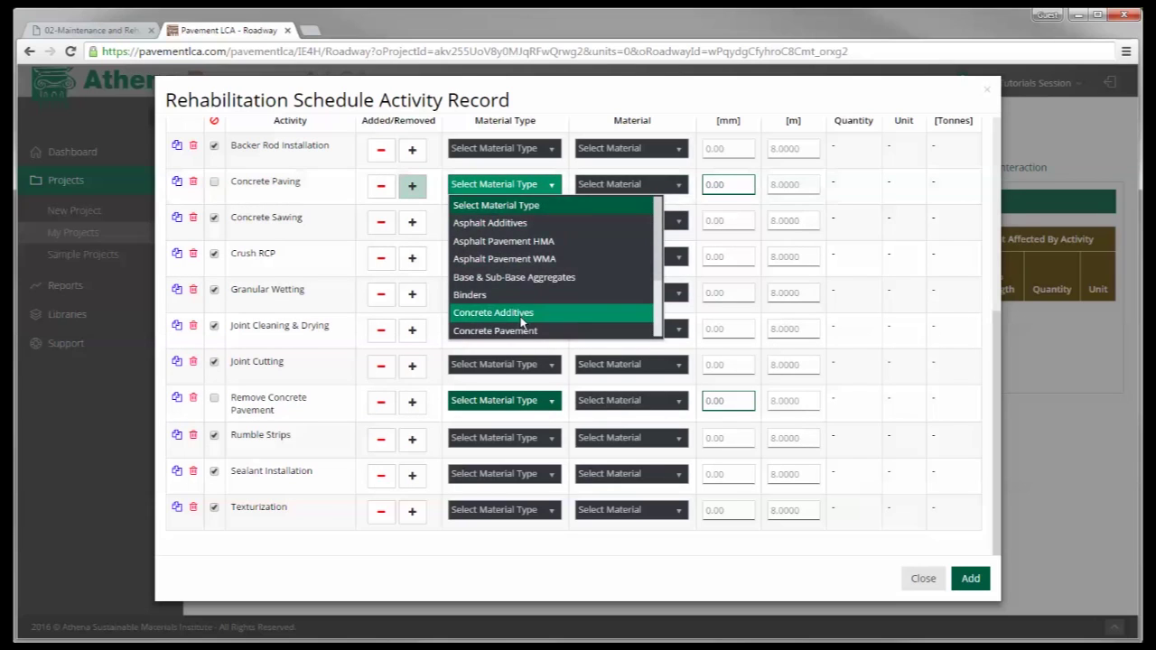
click(518, 330)
click(678, 186)
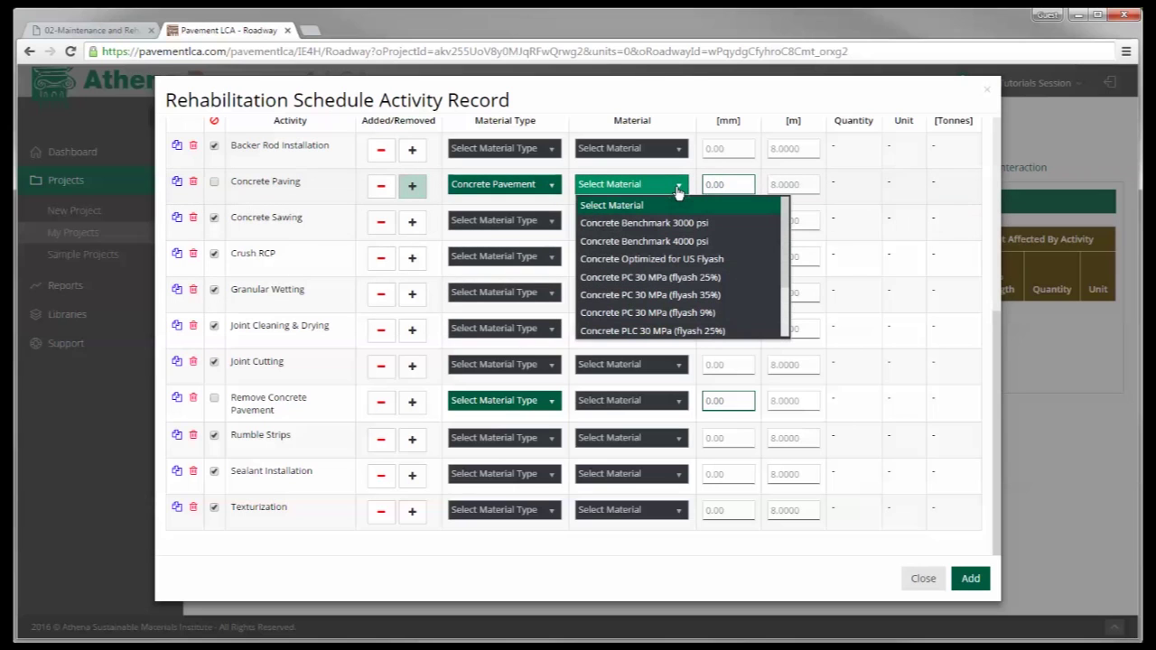
scroll(678, 186, down, 1)
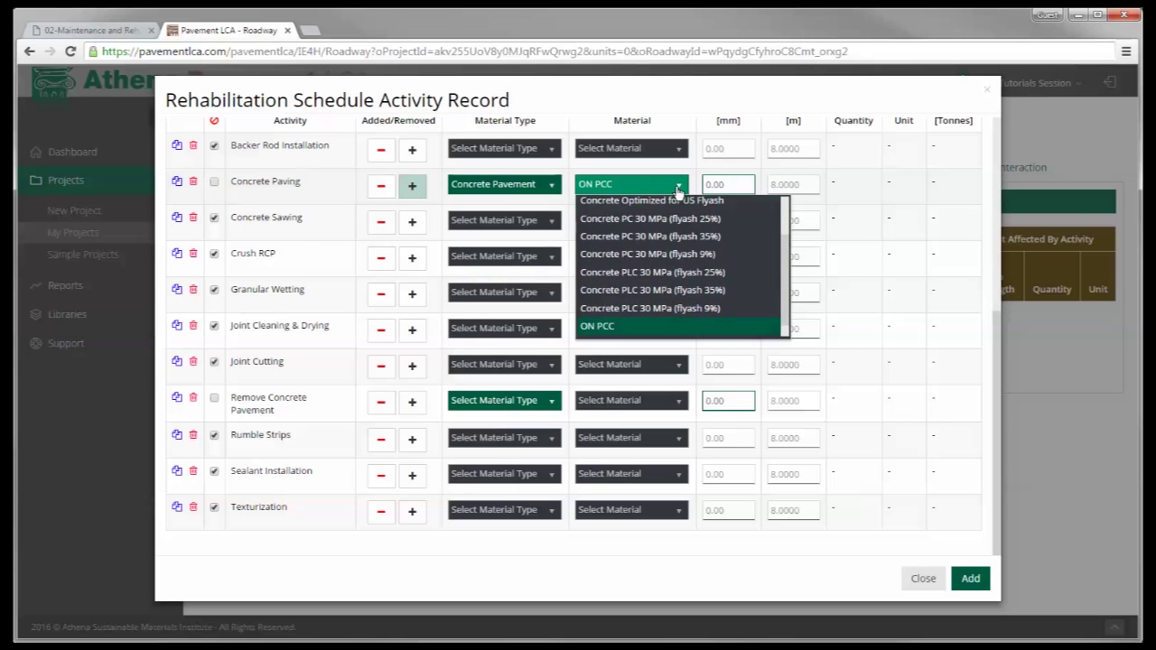
click(619, 328)
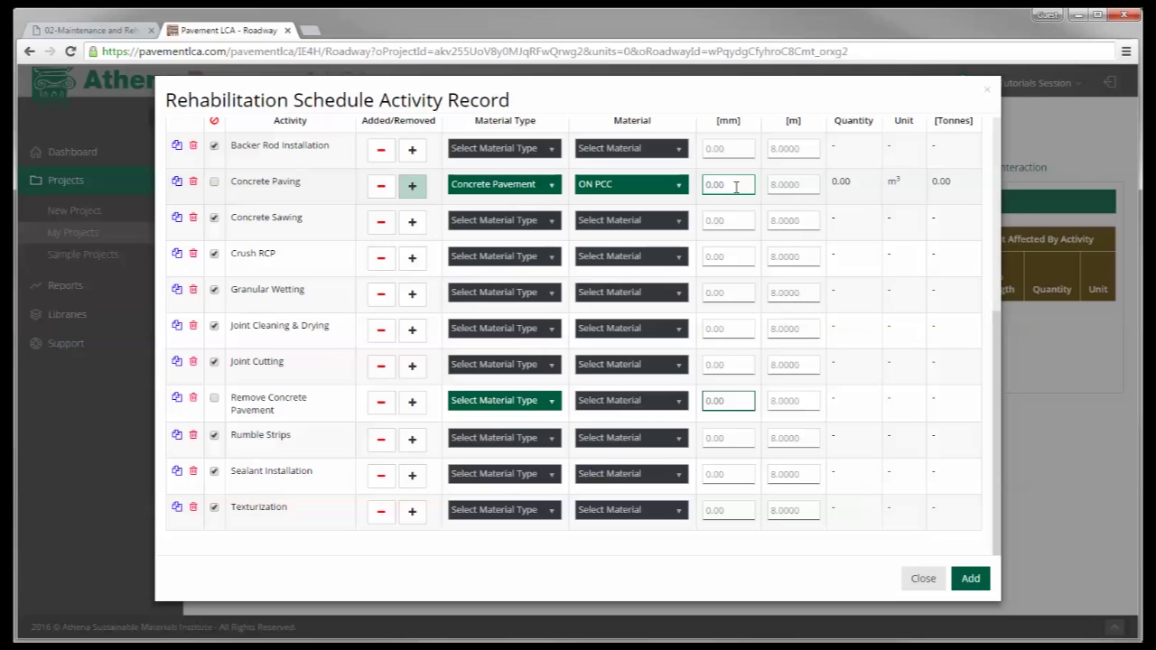
text(0200)
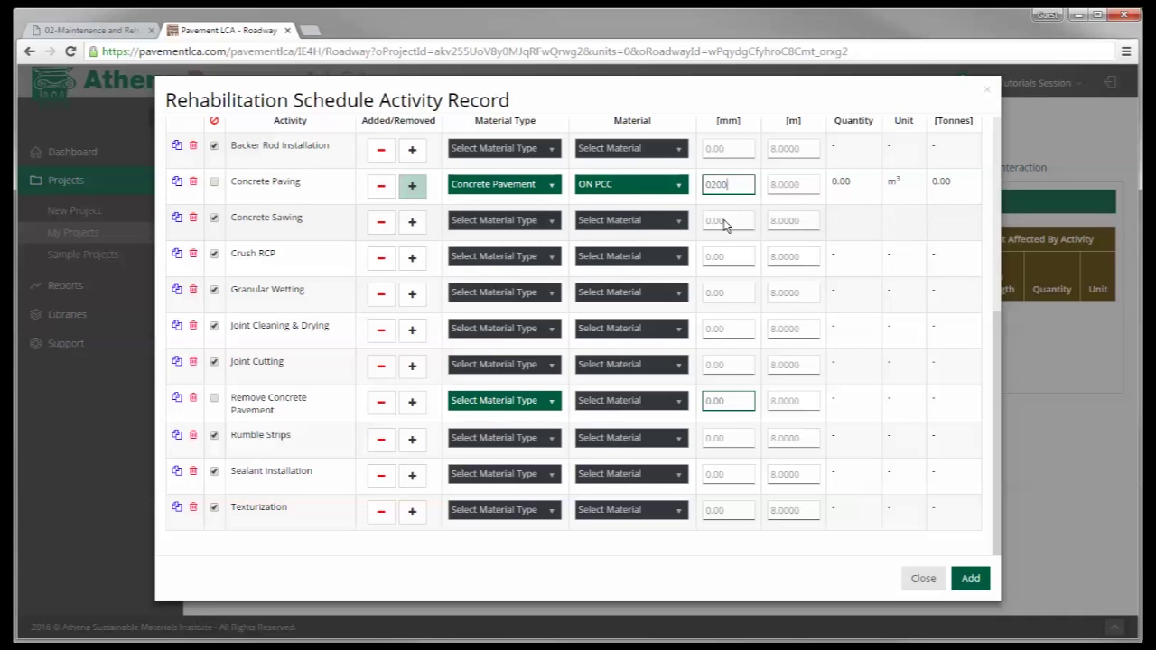
key(Return)
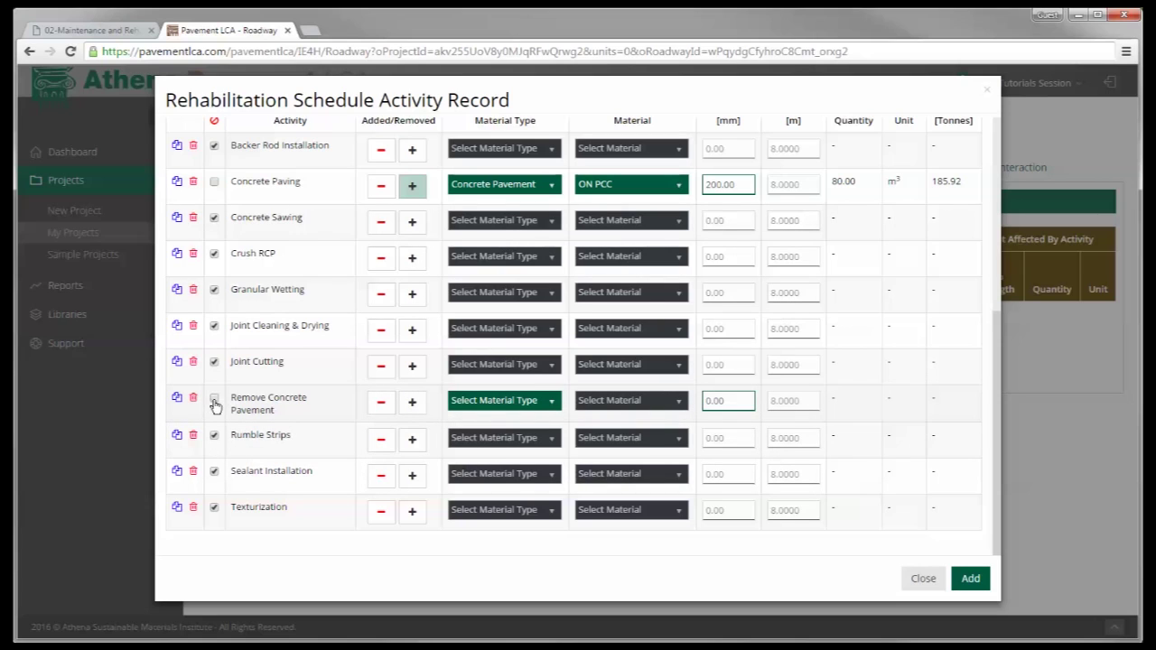
Set Remove Concrete Pavement to remove 200 mm of ON PCC from Concrete Pavement, and add the activity to the schedule.
click(378, 409)
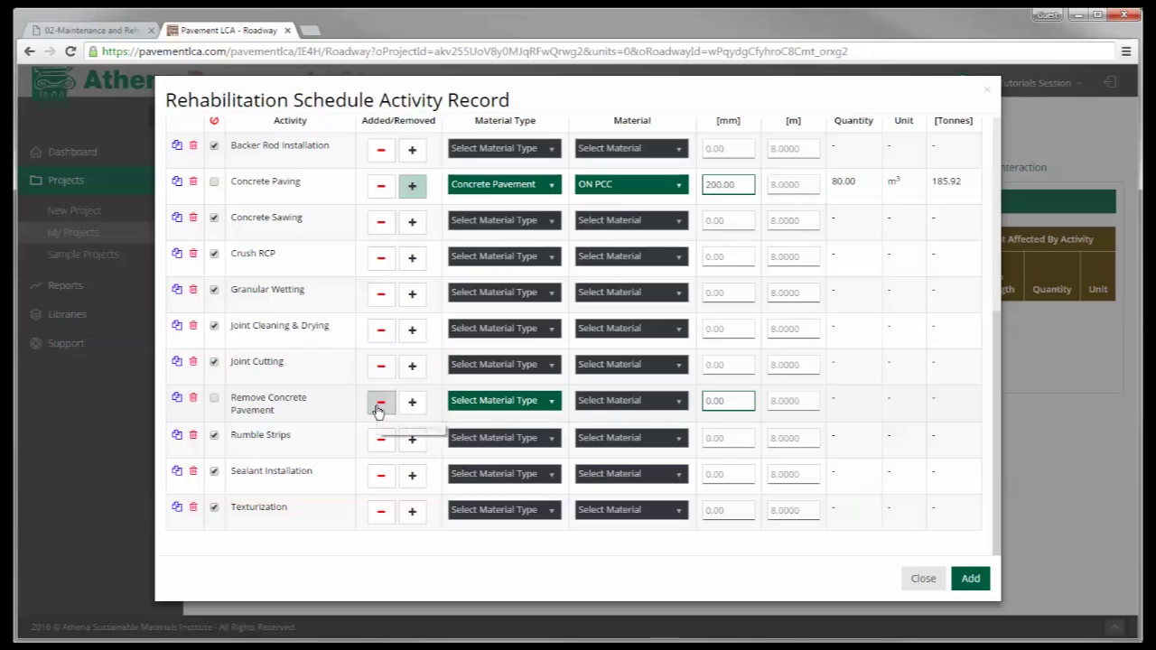
click(551, 402)
click(524, 548)
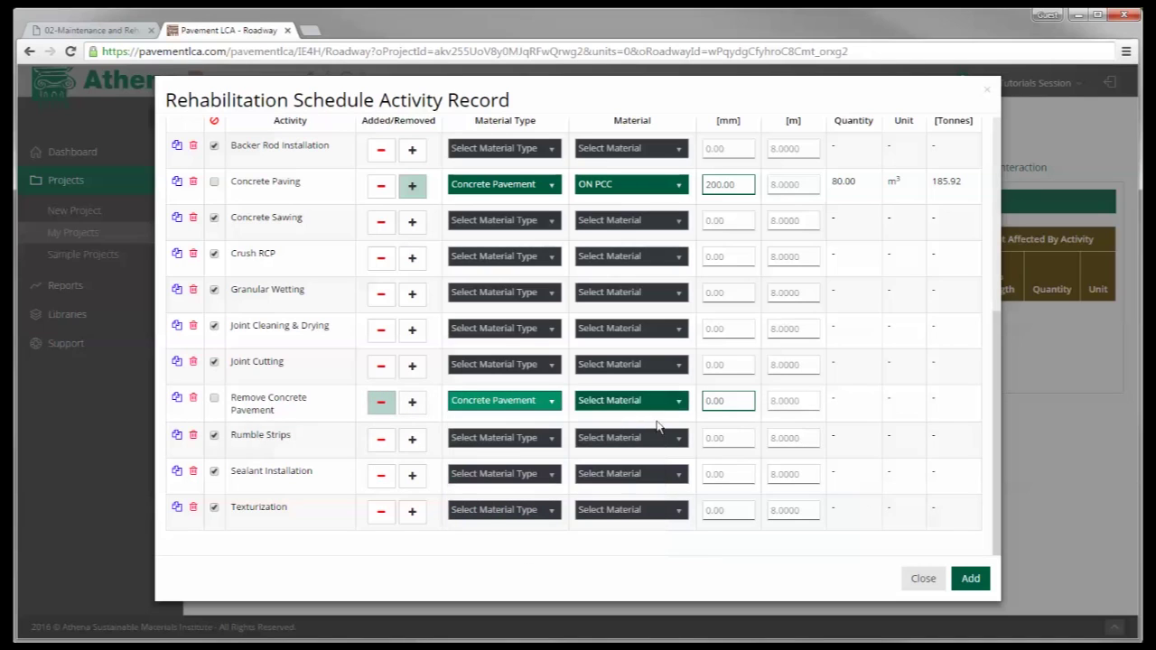
click(668, 401)
key(o)
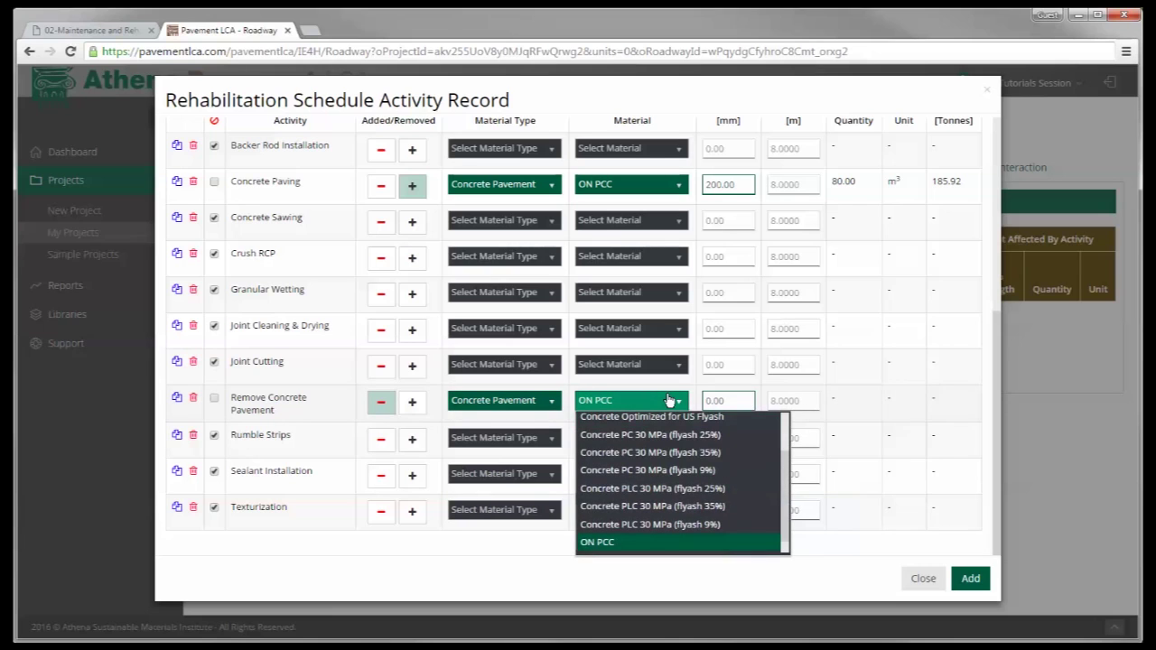
click(588, 547)
triple_click(591, 545)
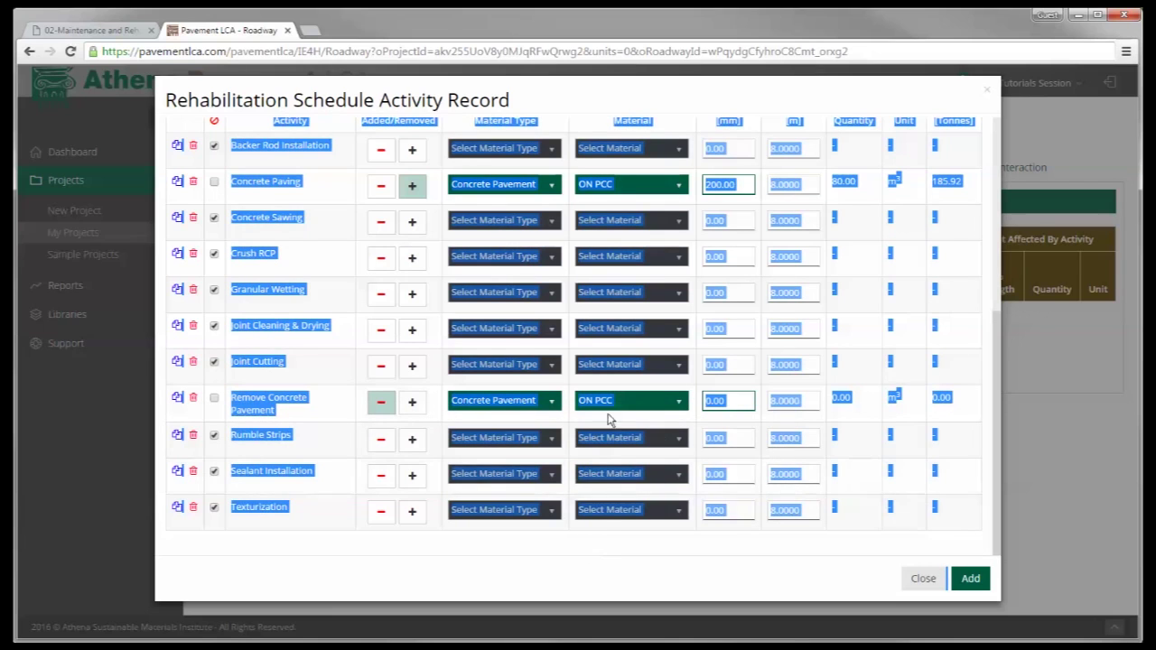
click(633, 400)
click(717, 403)
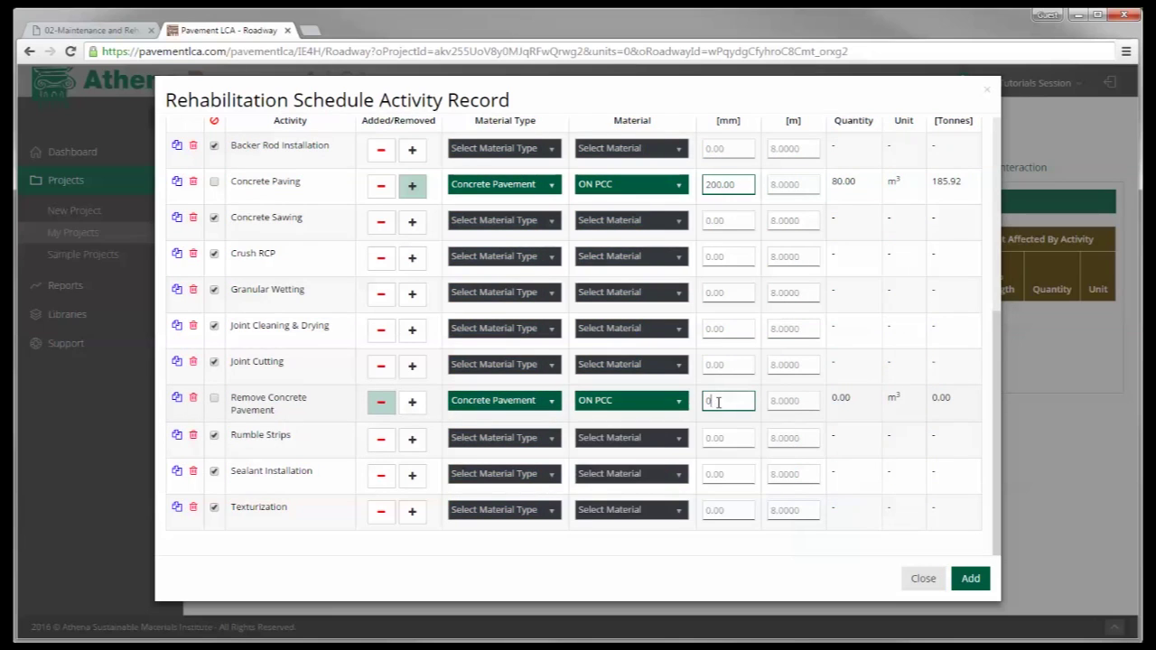
text(200)
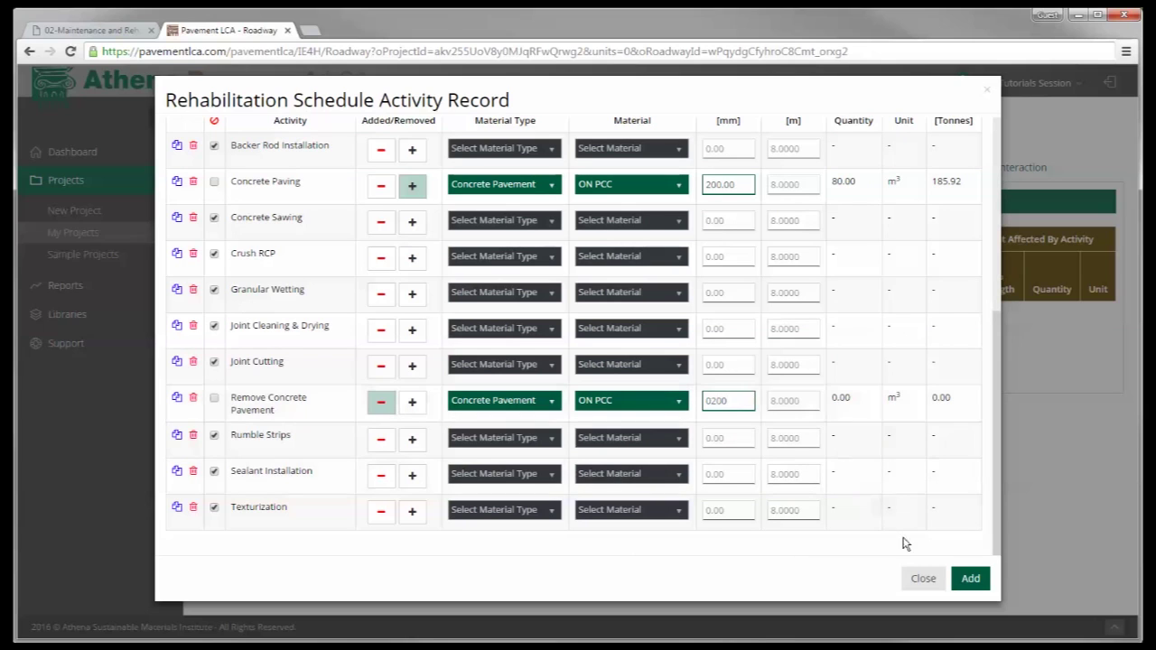
click(970, 578)
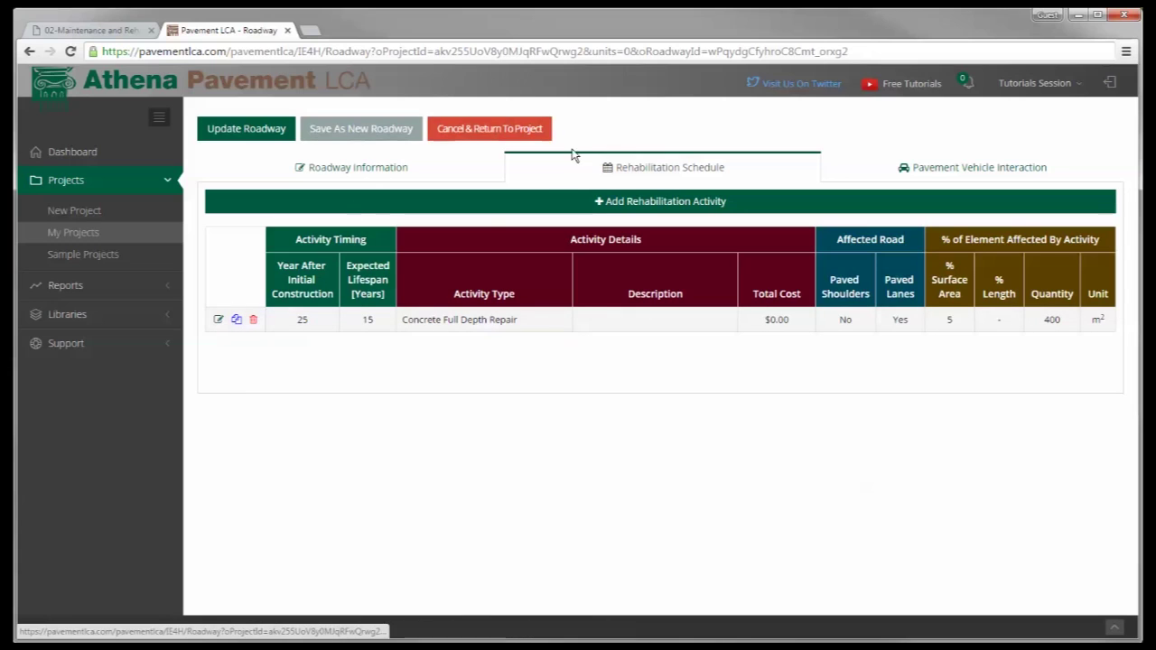
Start a new rehabilitation activity at year 25 after initial construction with an expected lifespan of 15 years.
click(612, 201)
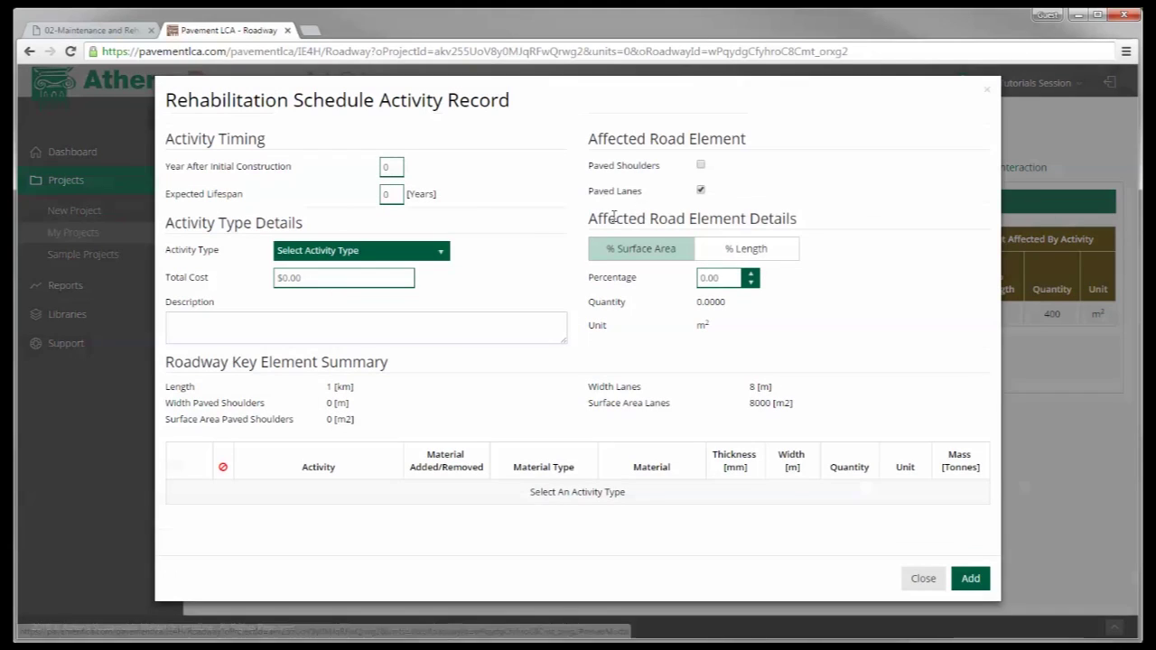
double_click(385, 168)
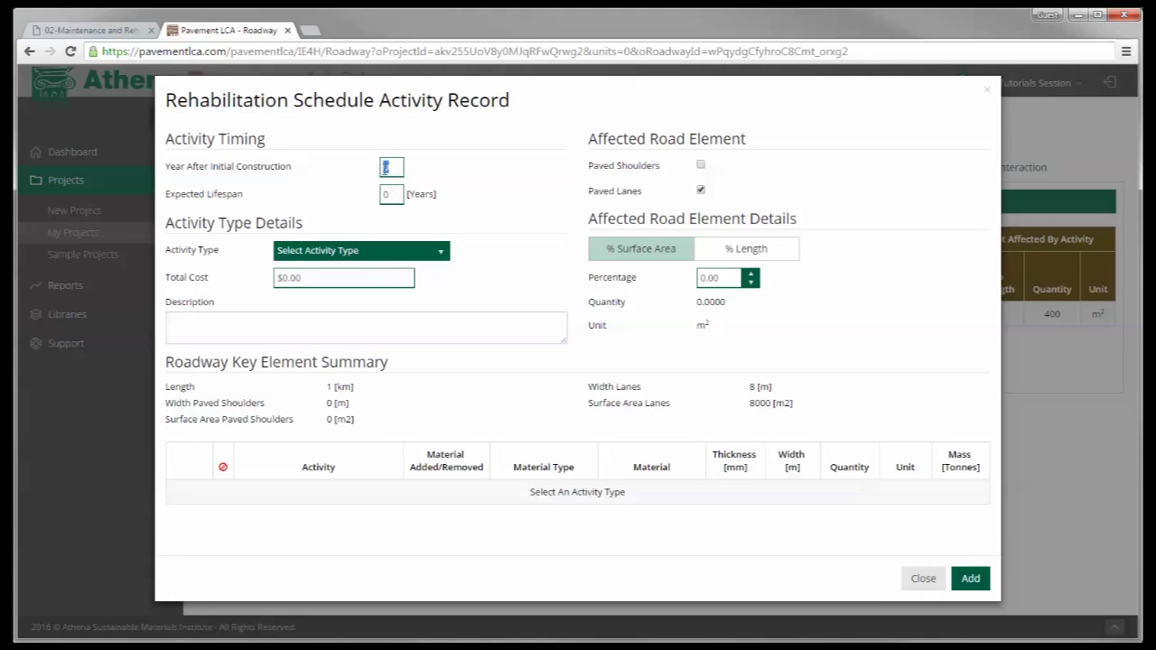
text(25)
double_click(383, 194)
Set the activity type to Concrete Texturization.
click(437, 252)
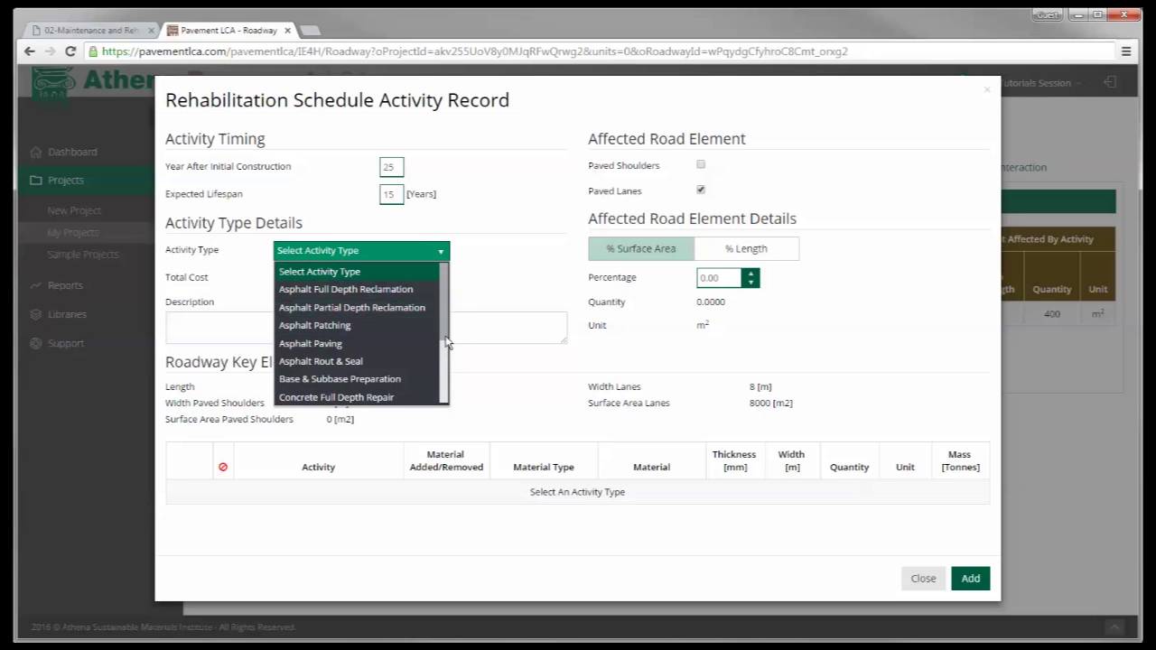
click(437, 378)
click(442, 254)
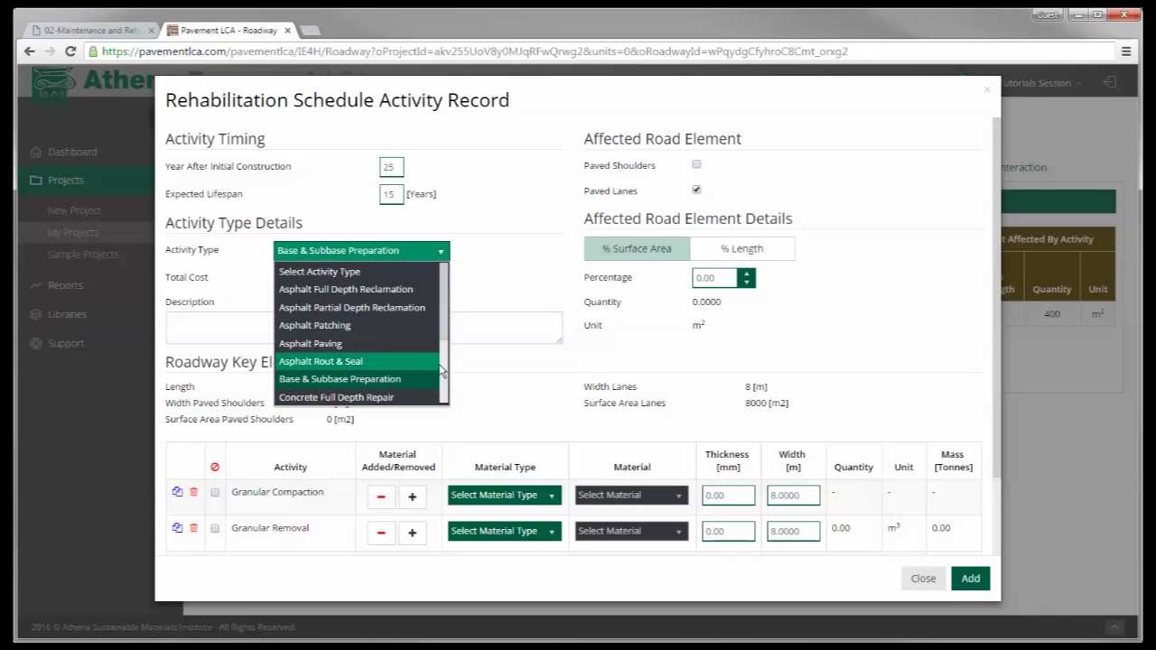
click(445, 386)
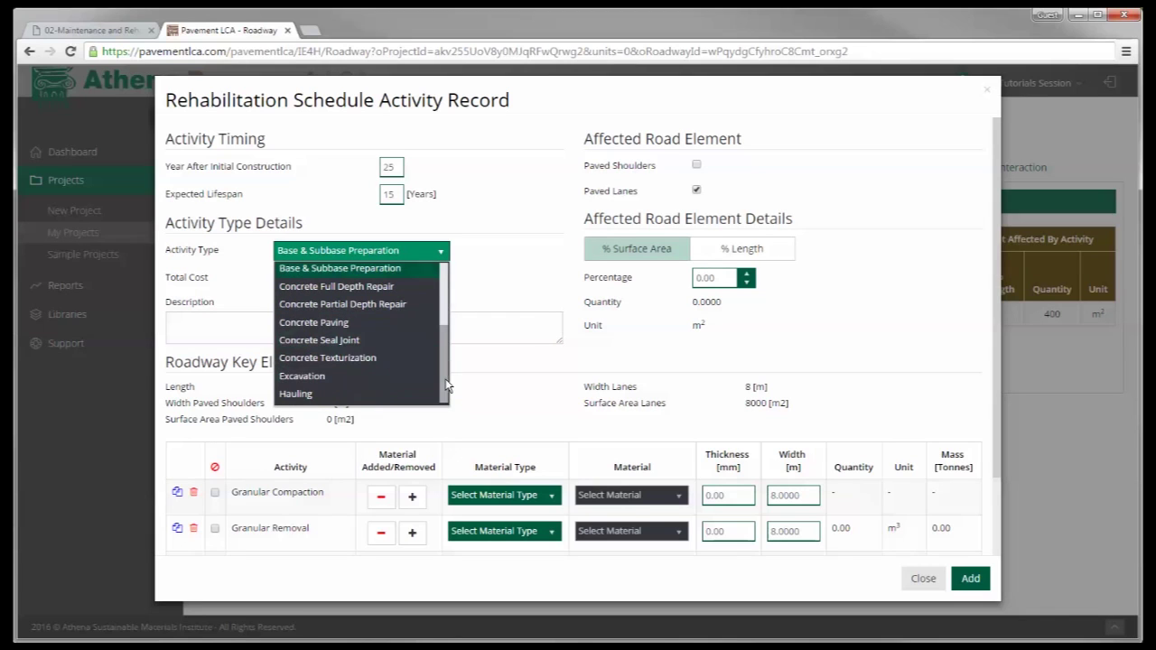
click(365, 357)
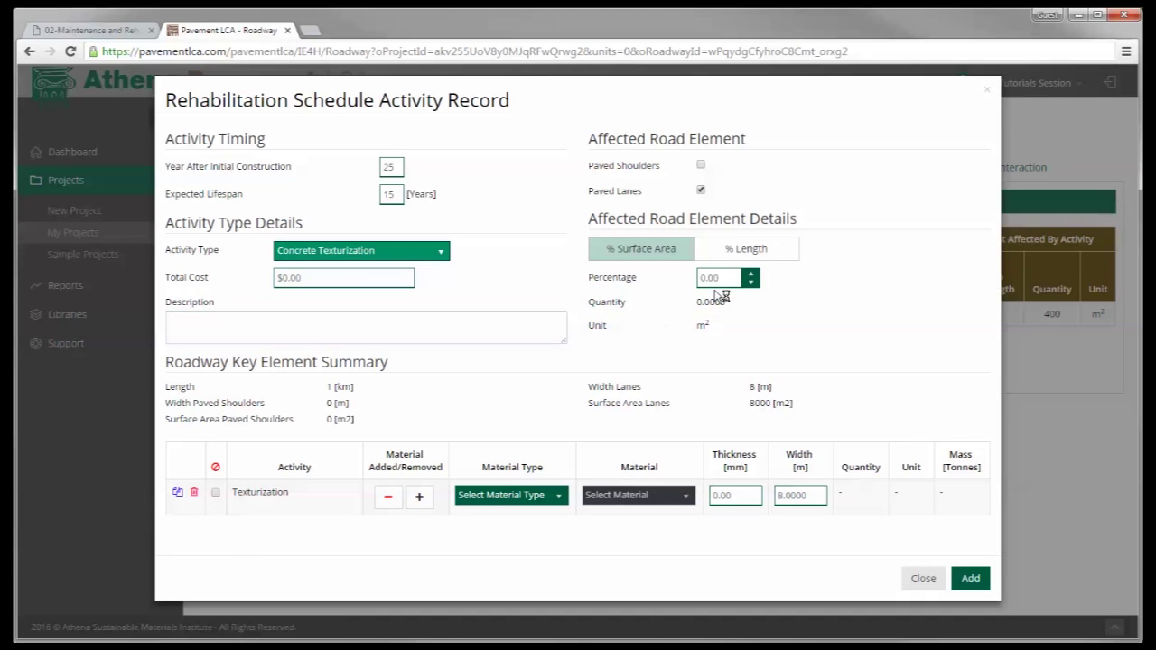
Set the affected surface area of the paved lanes to 100% and describe the activity as "diamond grinding".
double_click(702, 278)
text(100)
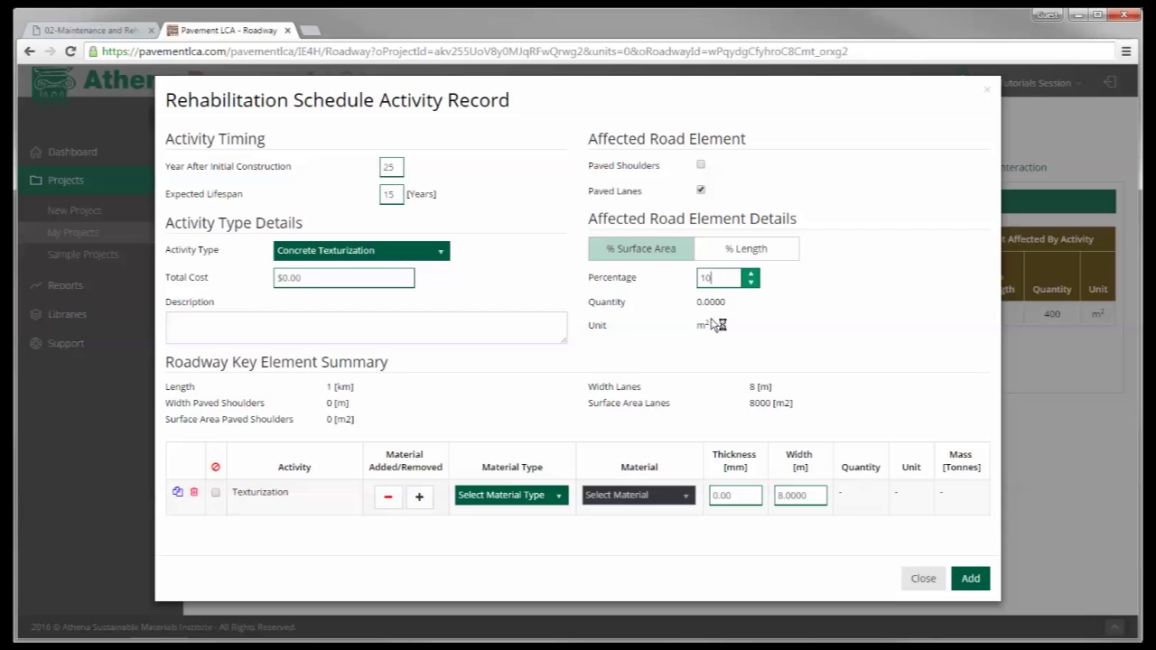
click(301, 314)
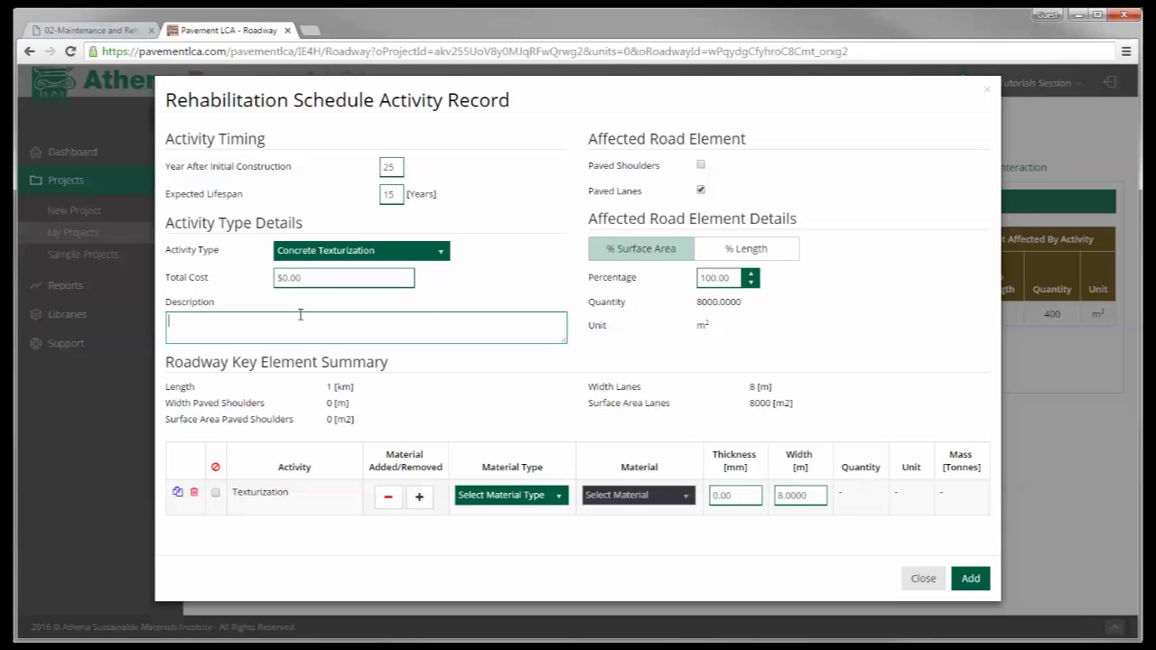
text(diamond grinding)
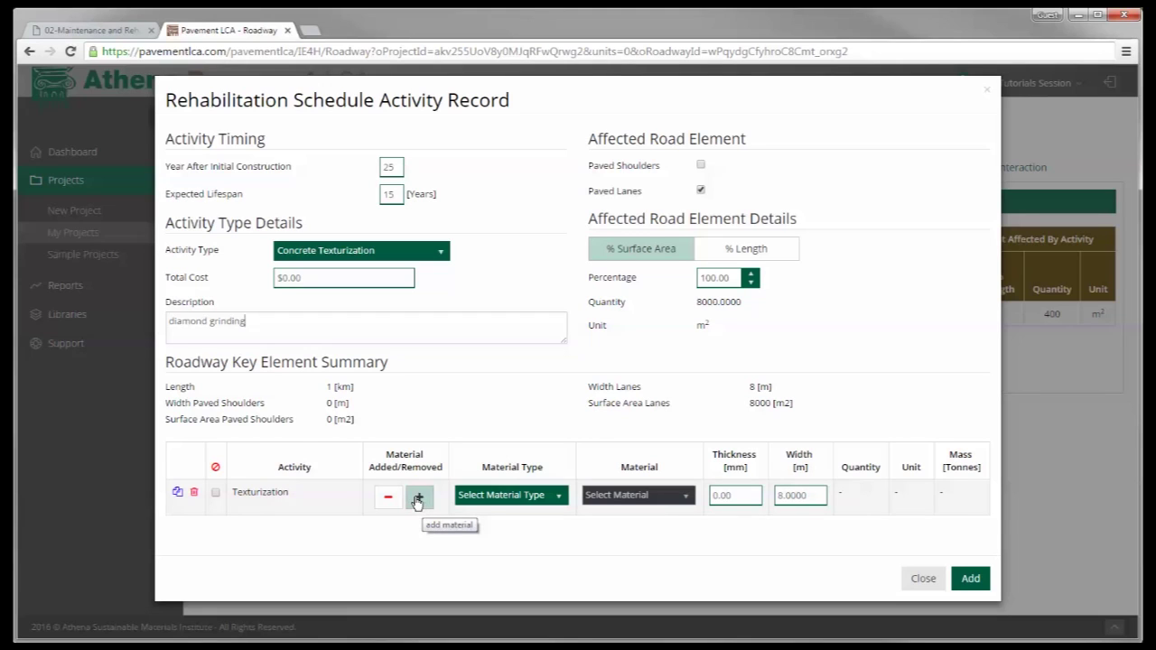
Assign ON PCC from the Concrete Pavement material type to Texturization, with a thickness of 15 mm and a width of 8 m.
click(558, 496)
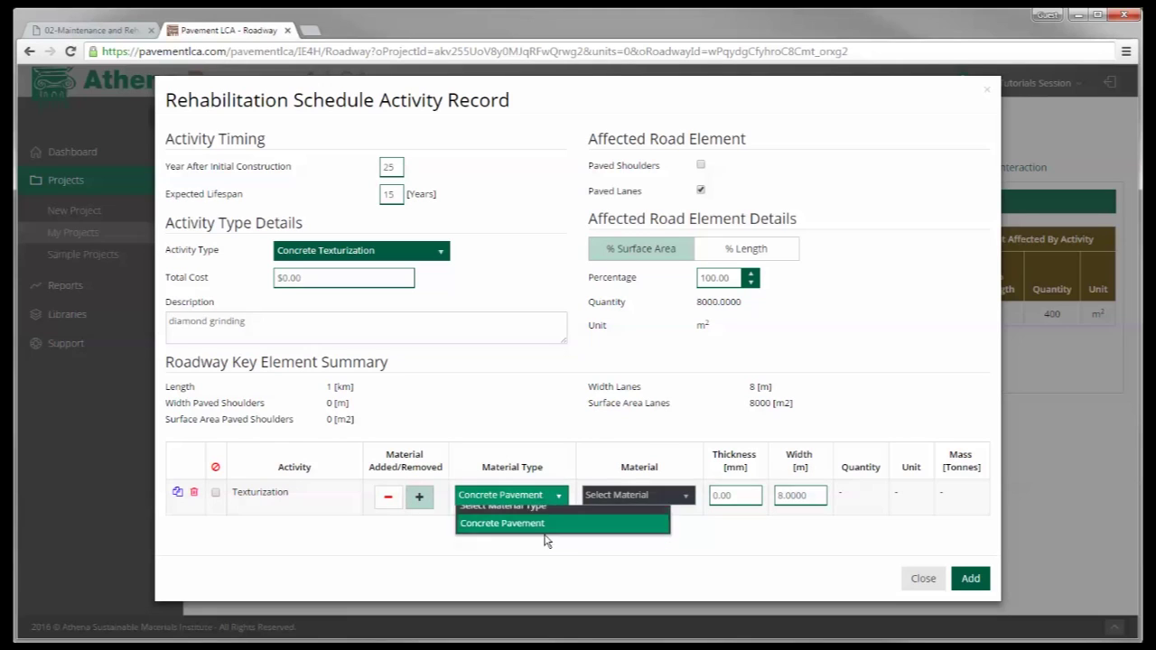
click(546, 526)
click(683, 499)
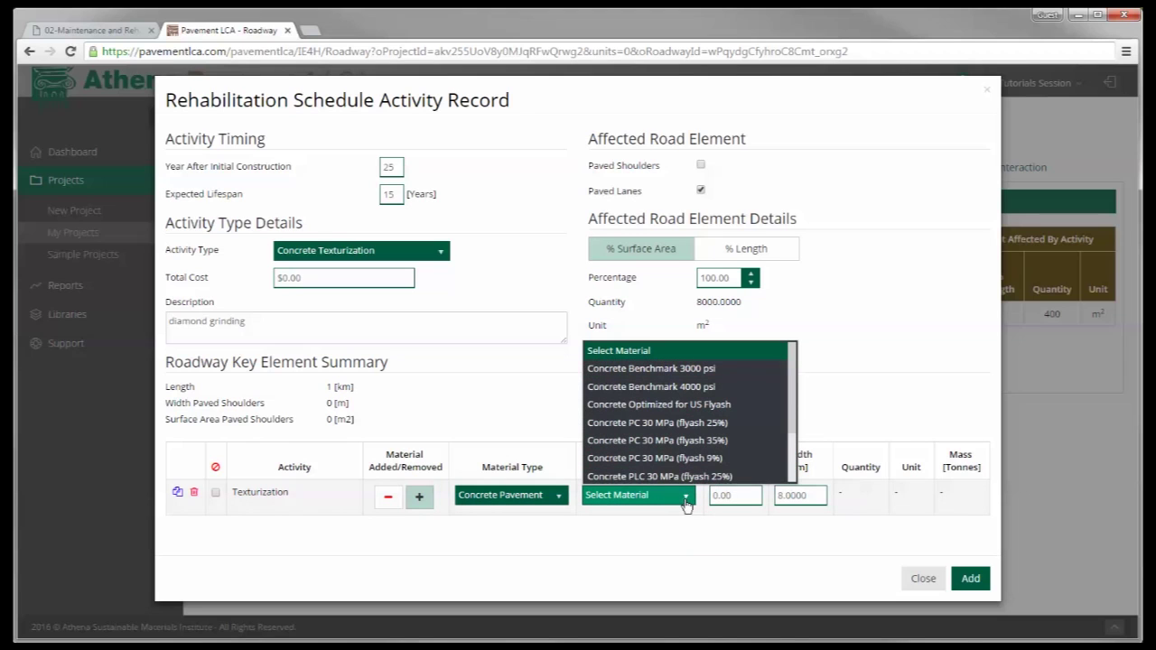
scroll(682, 462, down, 2)
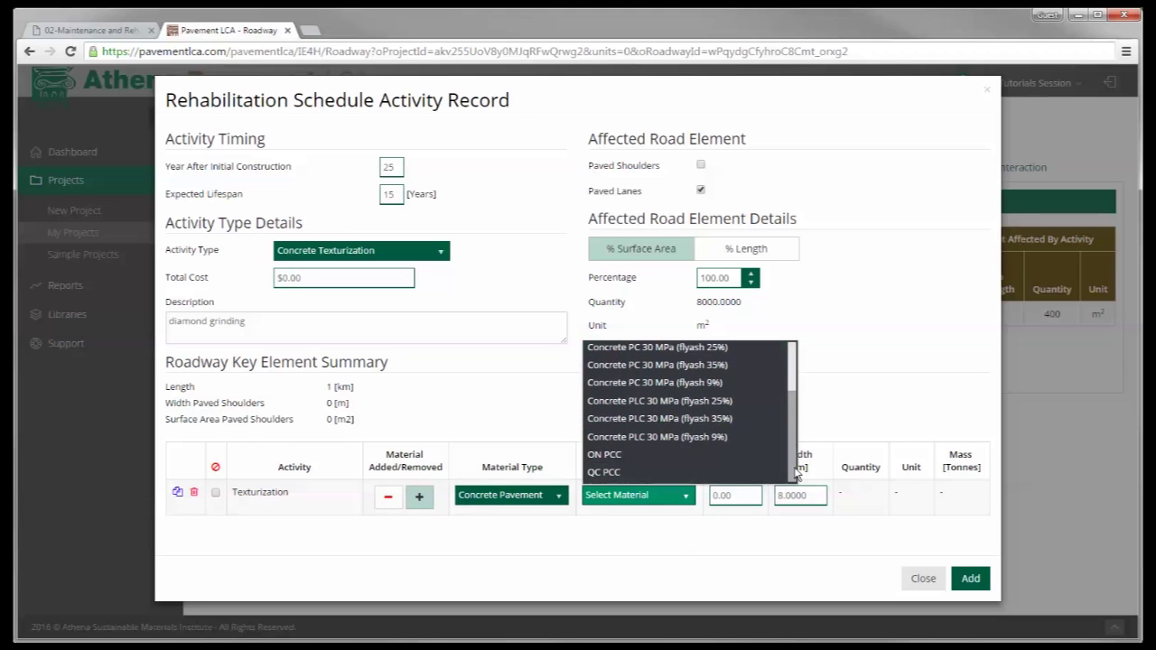
click(681, 454)
click(740, 494)
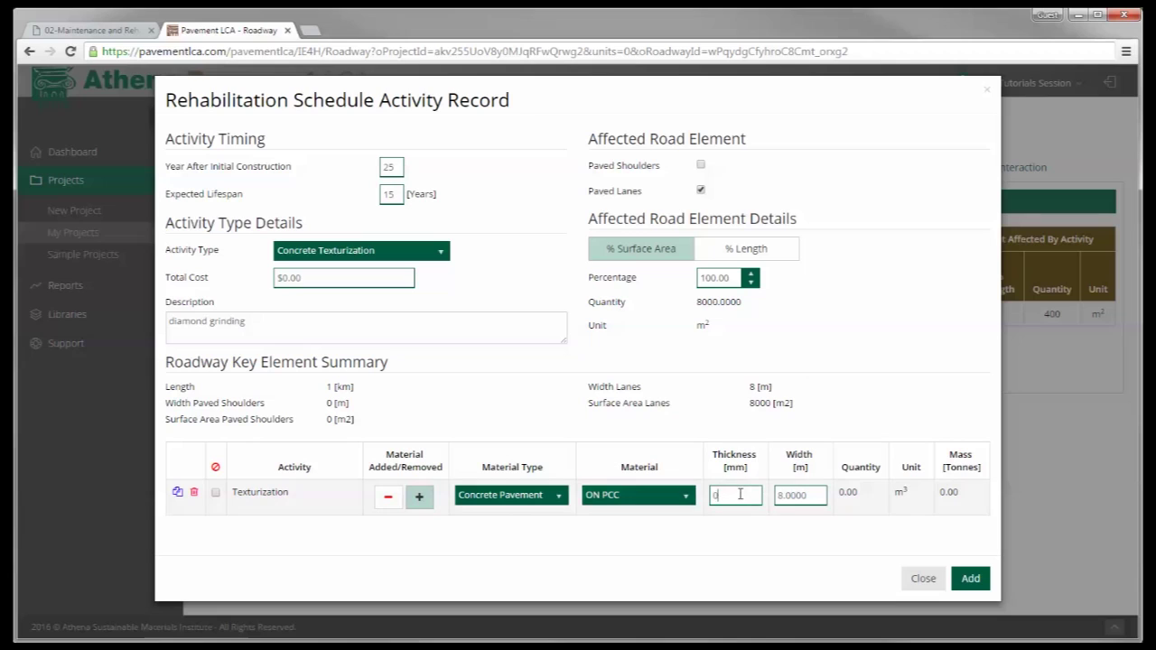
double_click(714, 495)
text(15)
click(813, 496)
text(8)
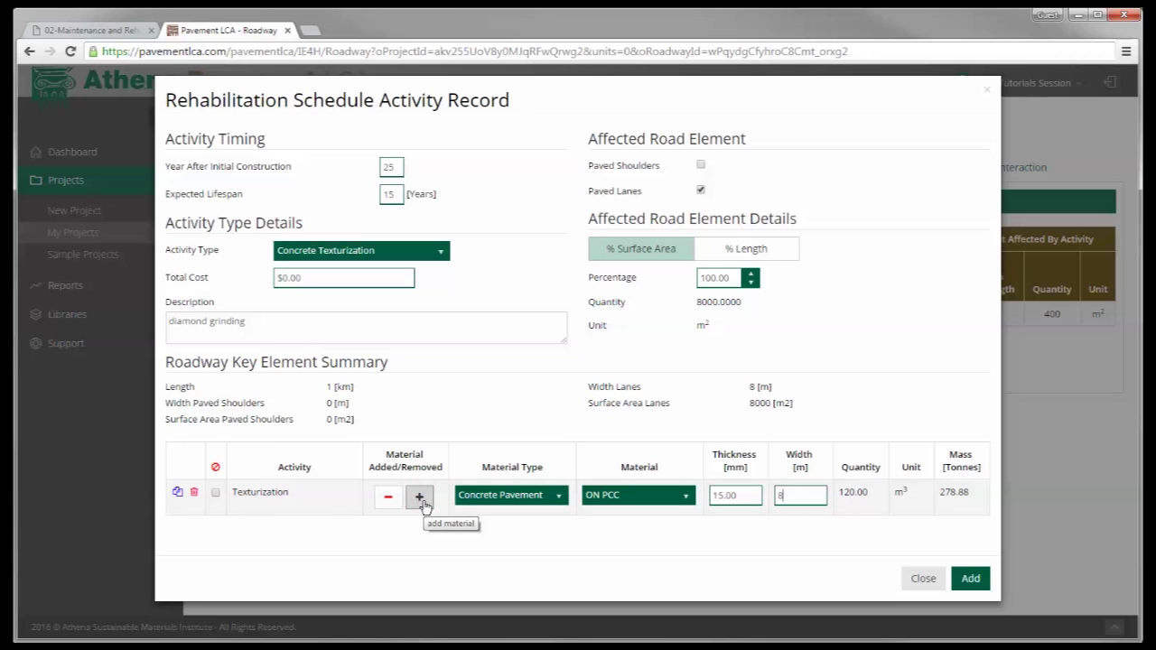
Mark the Texturization material as removed and add the activity to the schedule.
click(391, 502)
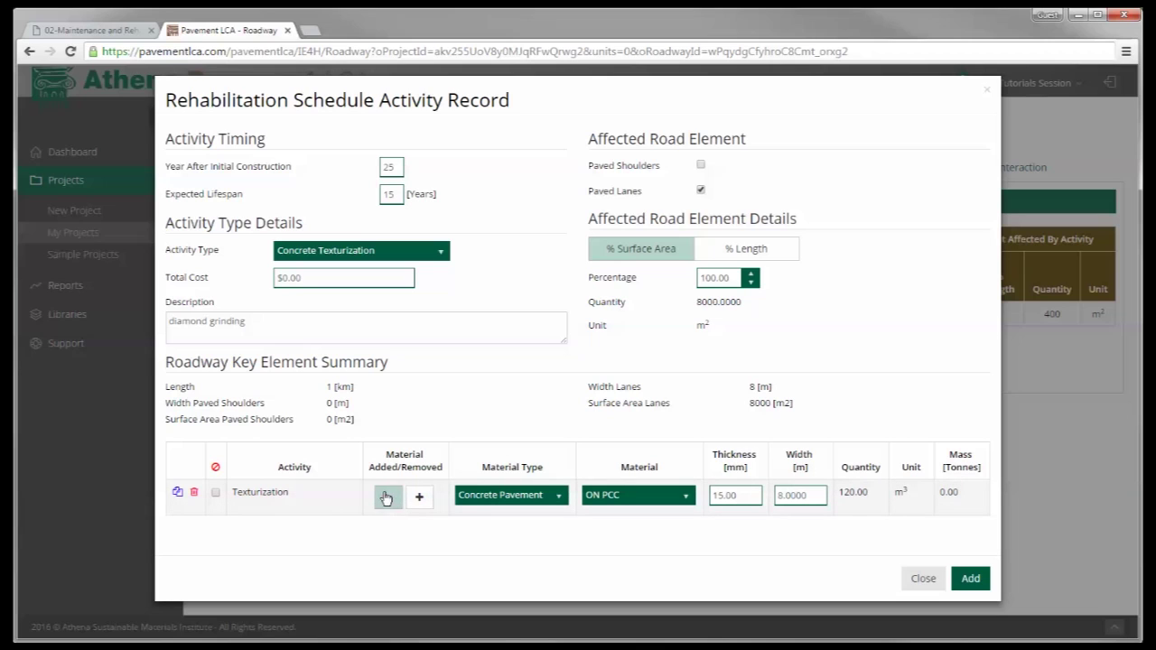
click(388, 501)
click(387, 496)
click(971, 580)
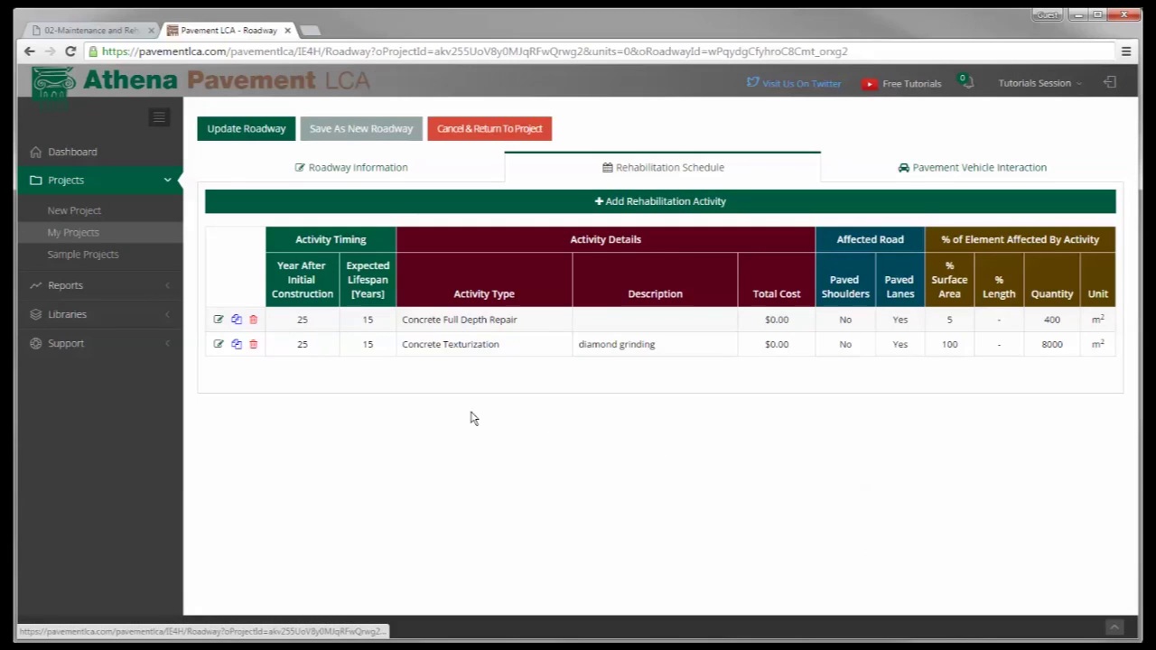
Duplicate the year-25 Concrete Full Depth Repair activity, set the copy's affected surface area to 10%, and save it.
click(236, 321)
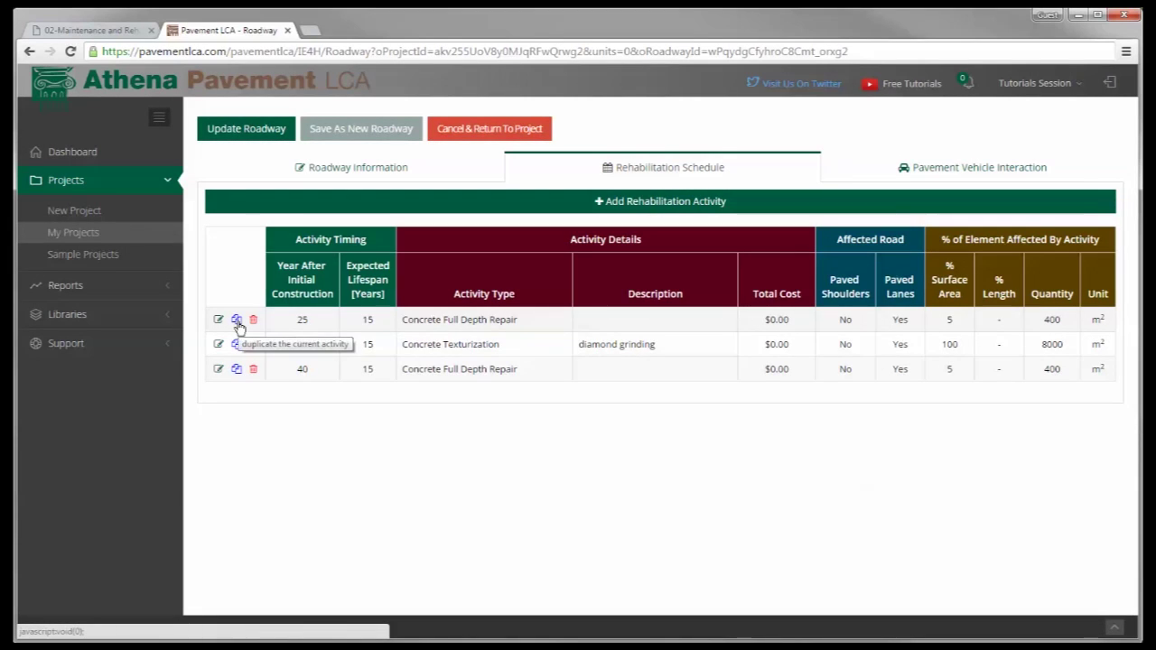
click(217, 370)
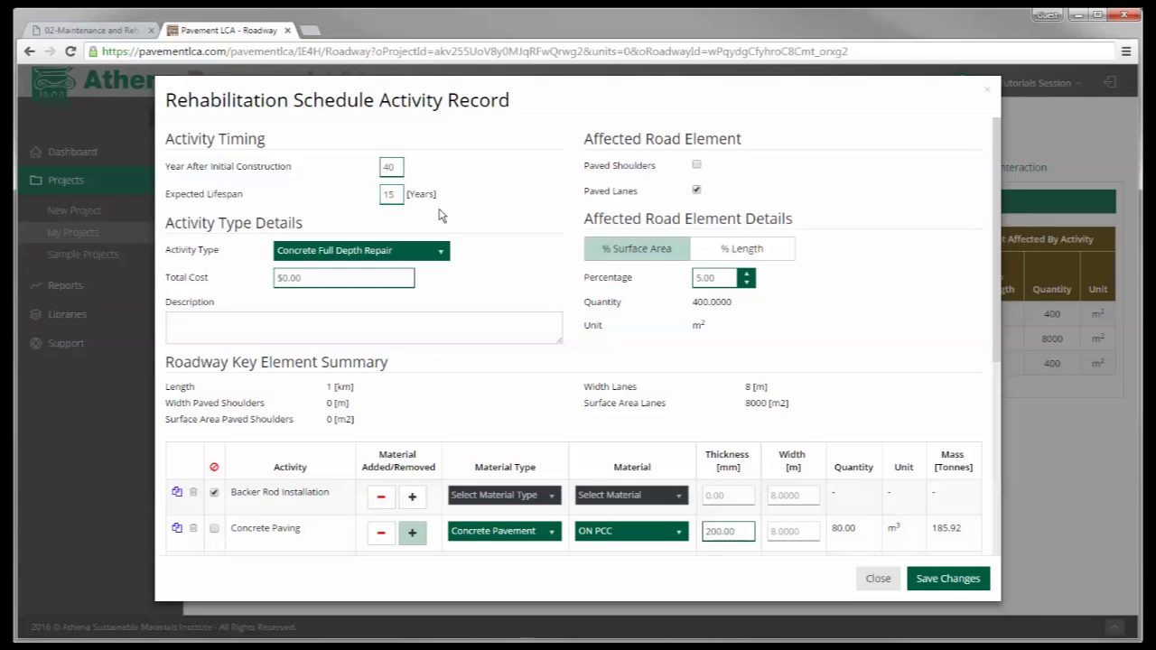
click(722, 278)
drag(723, 278, 688, 281)
text(10)
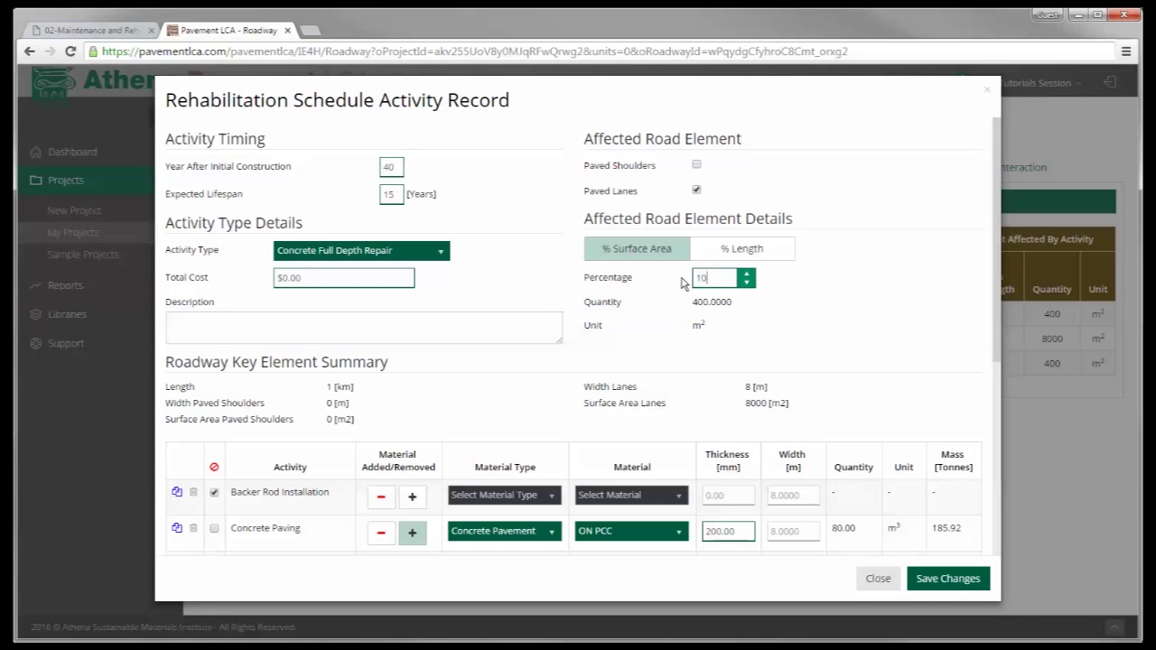
click(932, 583)
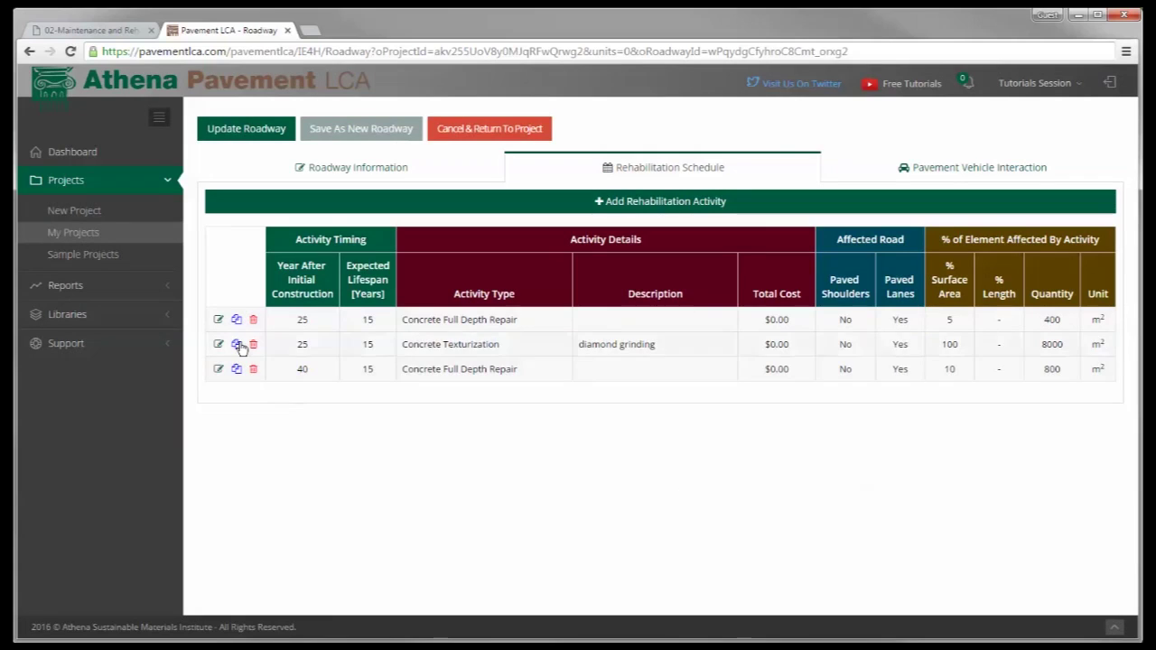
Duplicate the year-25 Concrete Texturization activity, check the copy's record, and save it with its existing settings.
click(238, 348)
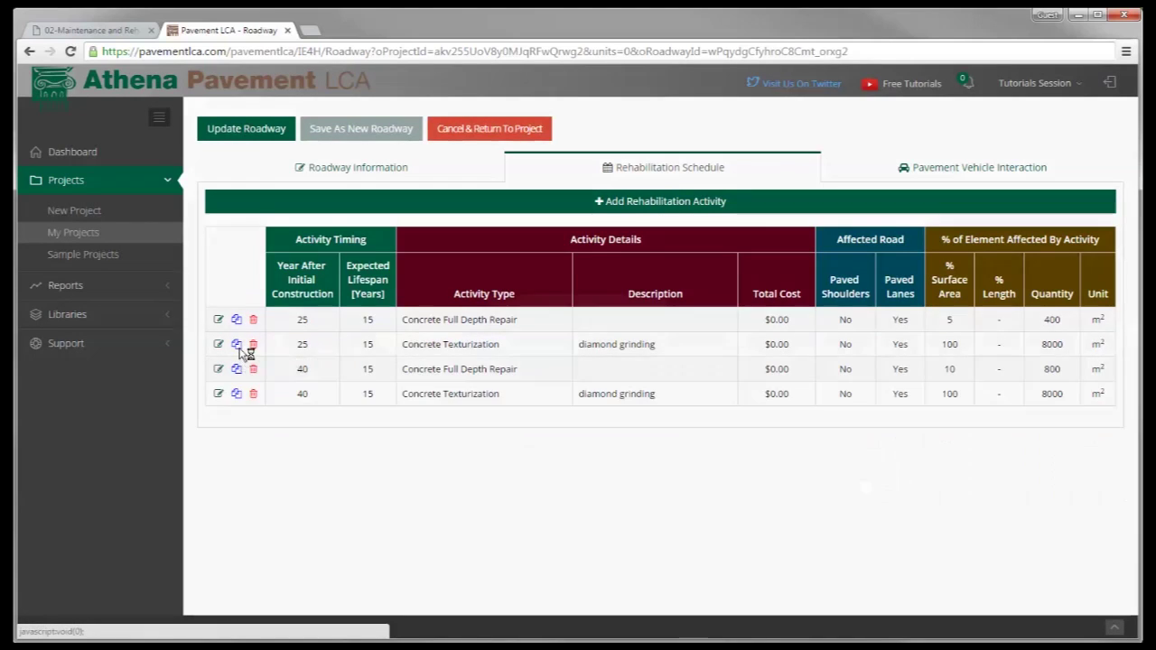
click(218, 396)
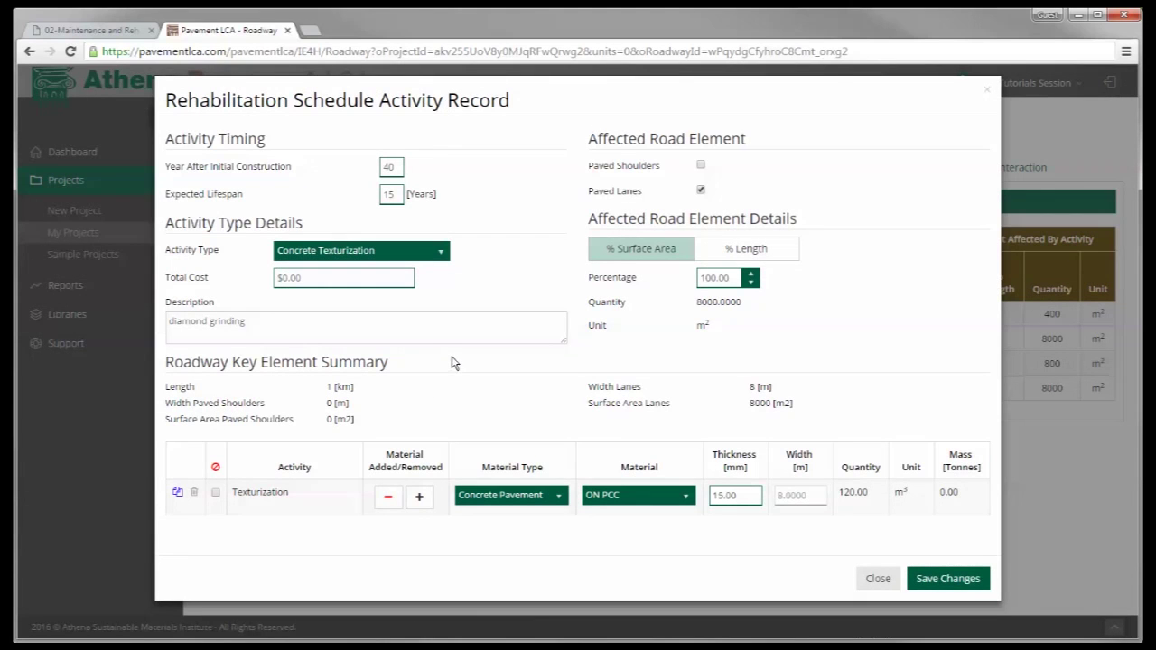
click(942, 576)
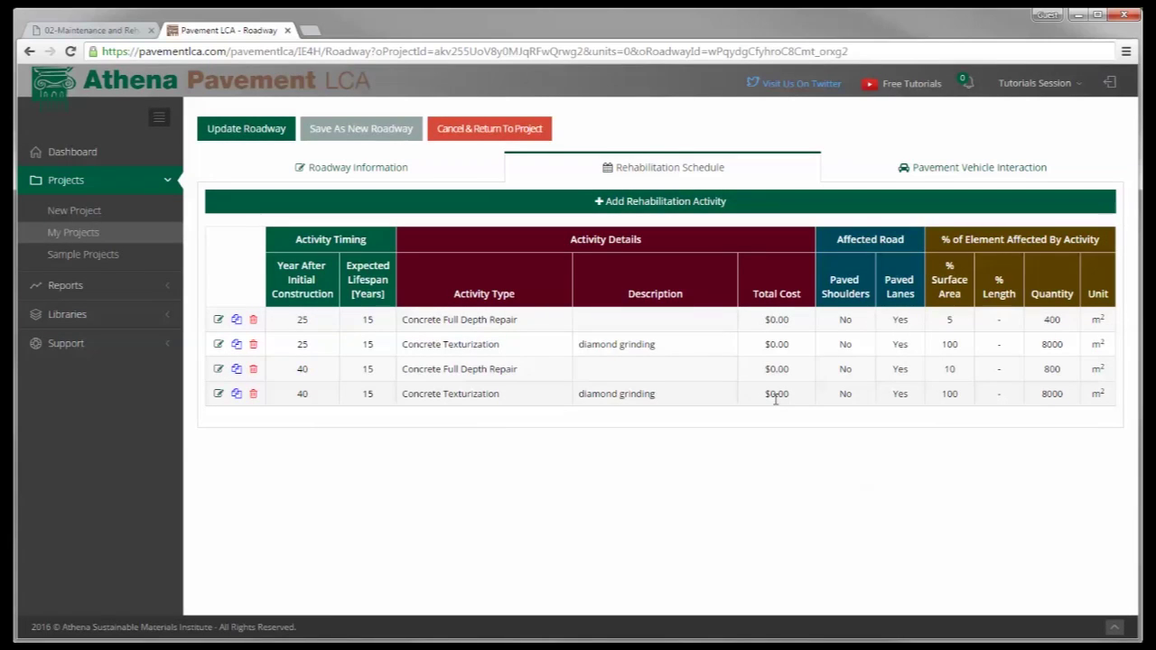
Save the updated roadway and return to the list of saved projects.
click(243, 134)
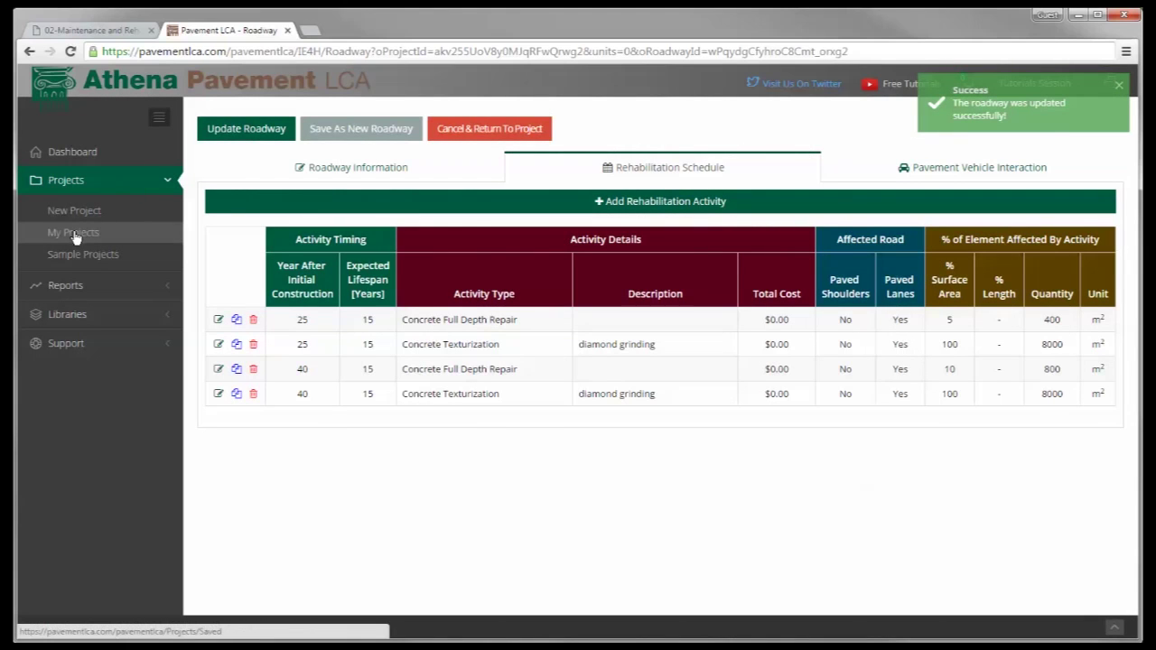
click(75, 235)
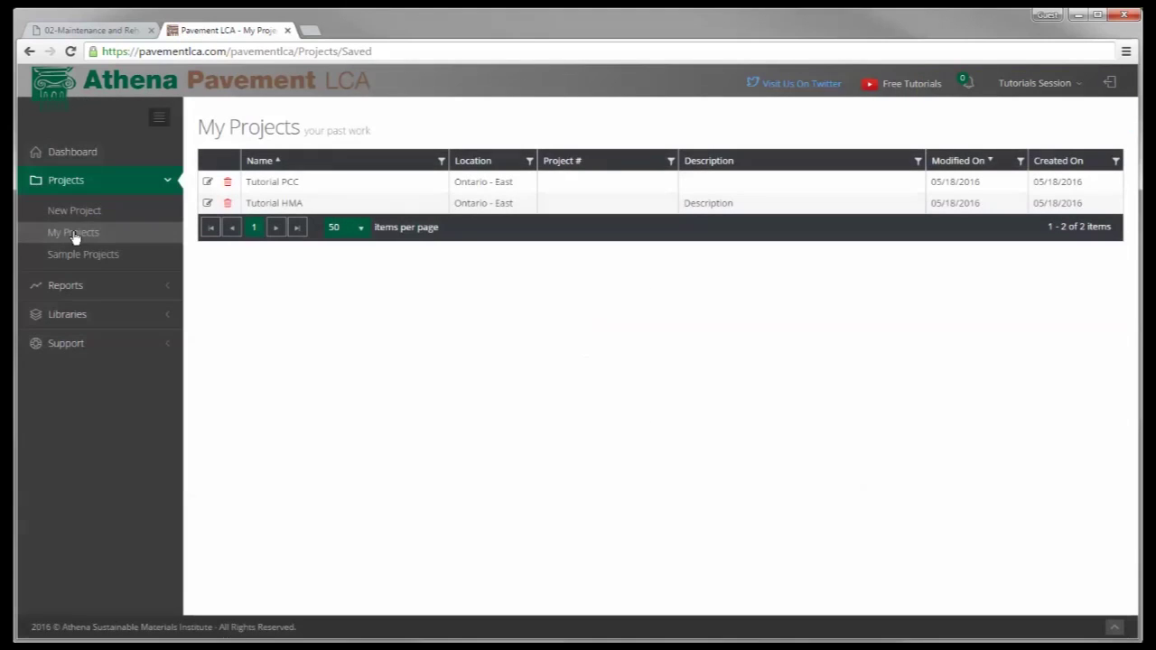